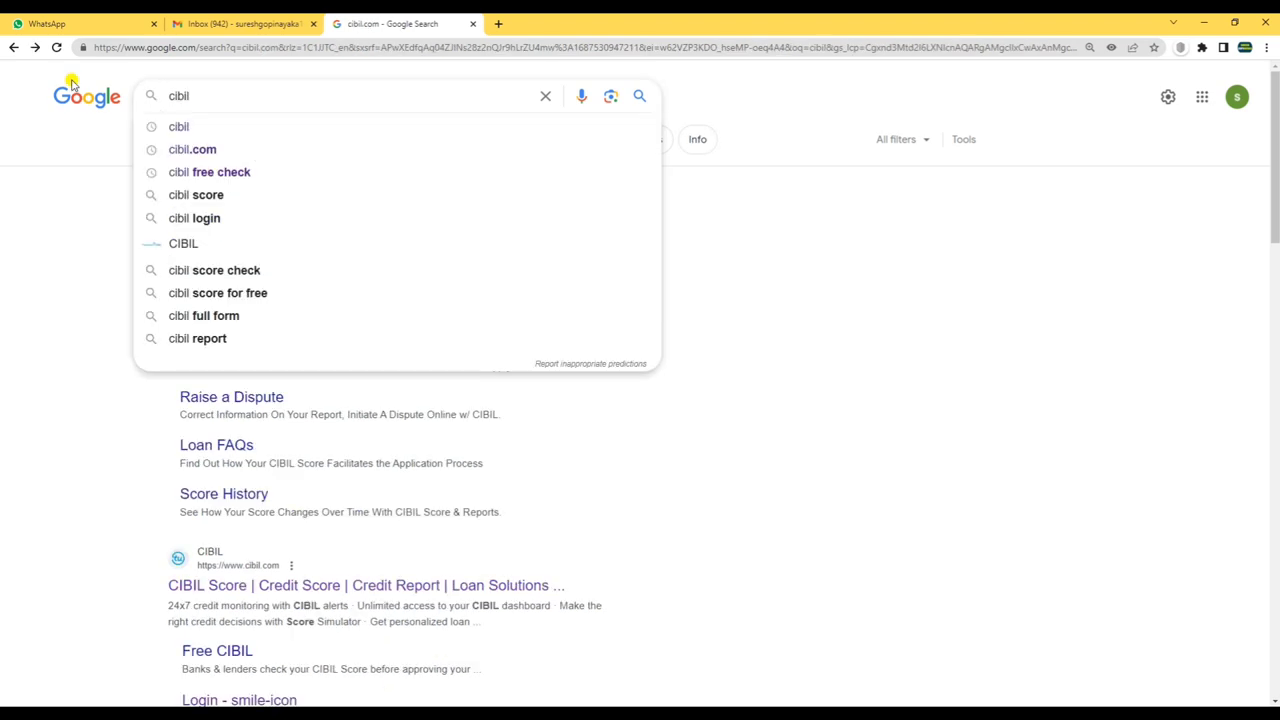
- Search Google for 'cibil.com'
key(BackSpace)
key(BackSpace)
key(BackSpace)
key(BackSpace)
key(BackSpace)
text(cibil)
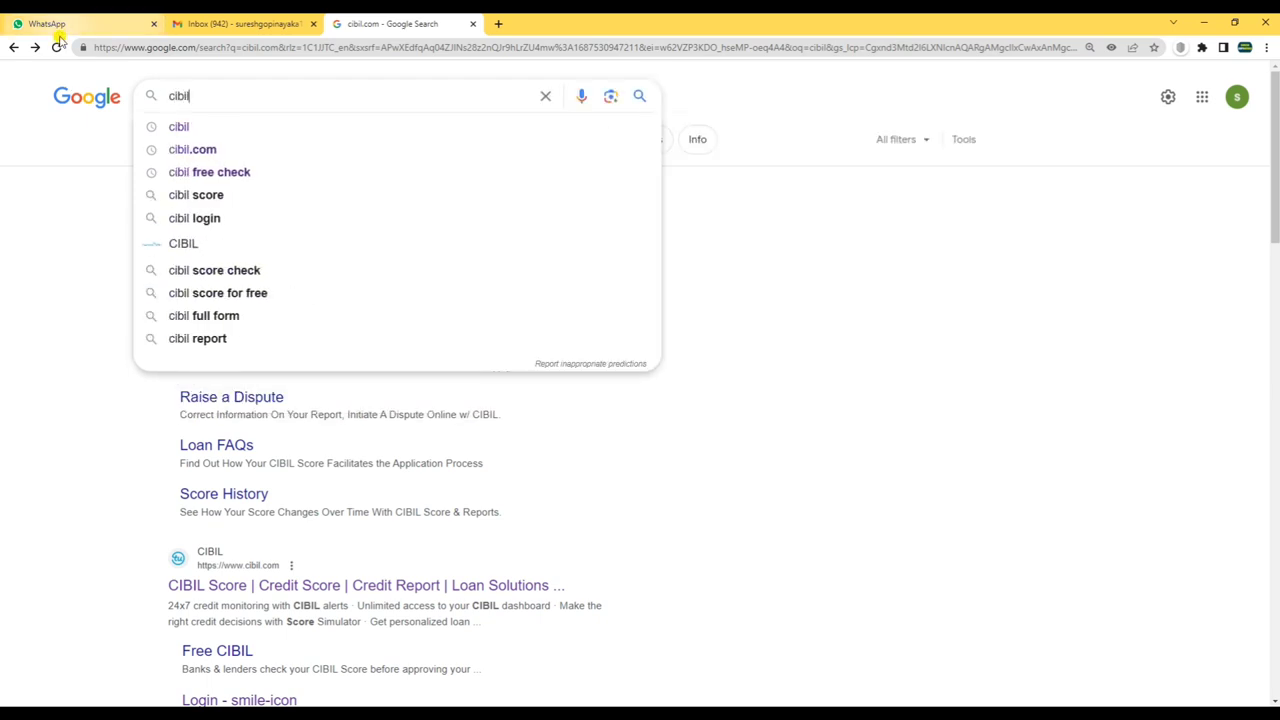
click(57, 47)
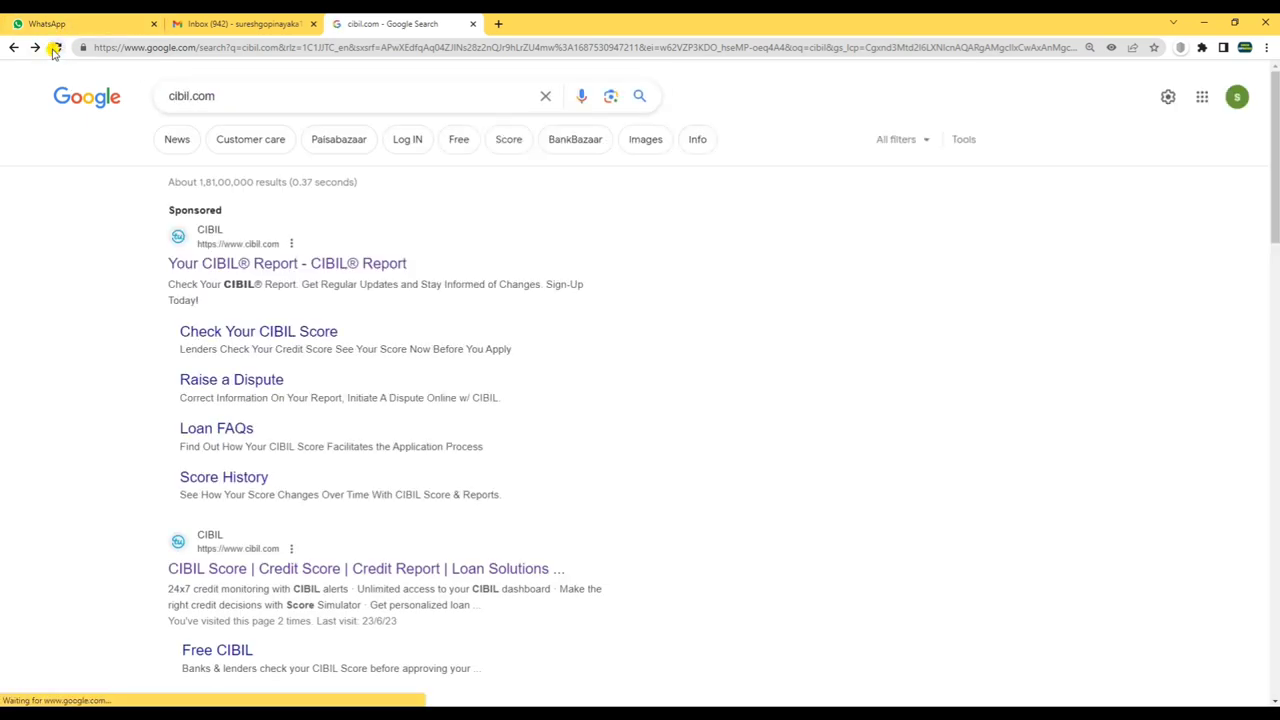
drag(214, 95, 95, 91)
text(cibil)
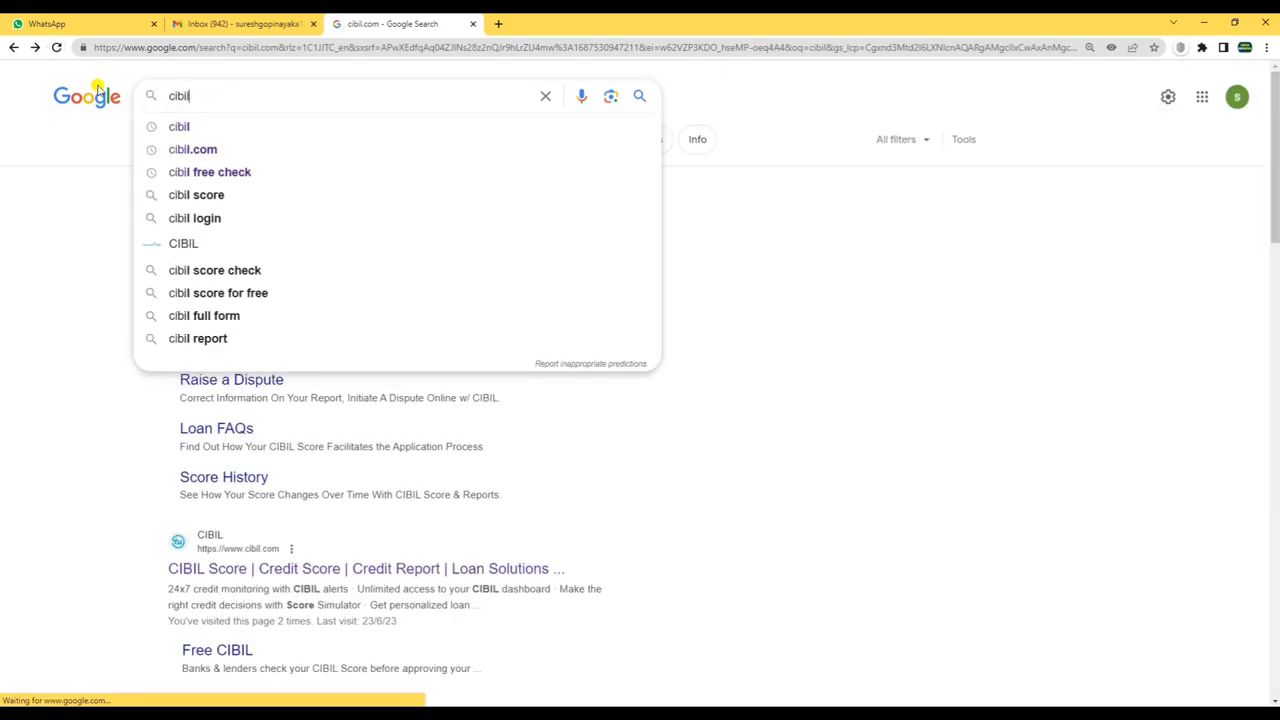
text(.com)
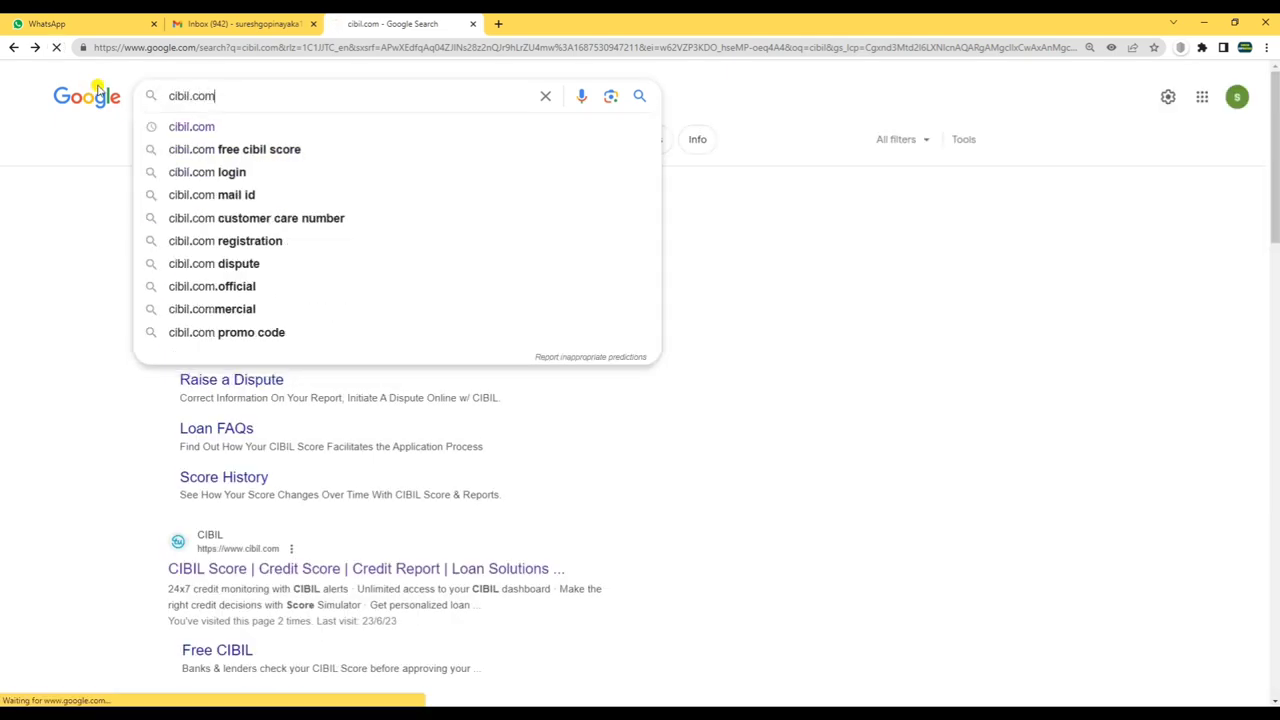
key(Return)
- Open the official 'CIBIL Score | Credit Score | Credit Report | Loan Solutions' result
scroll(585, 332, down, 1)
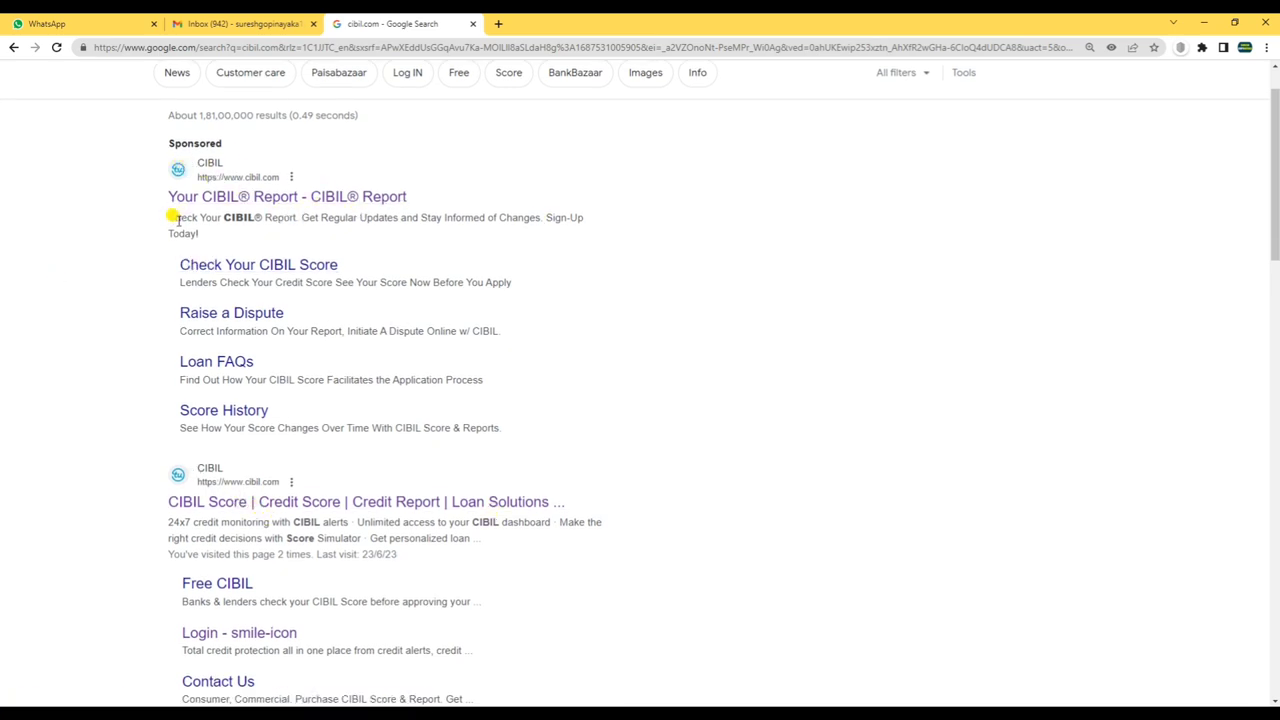
drag(168, 217, 608, 238)
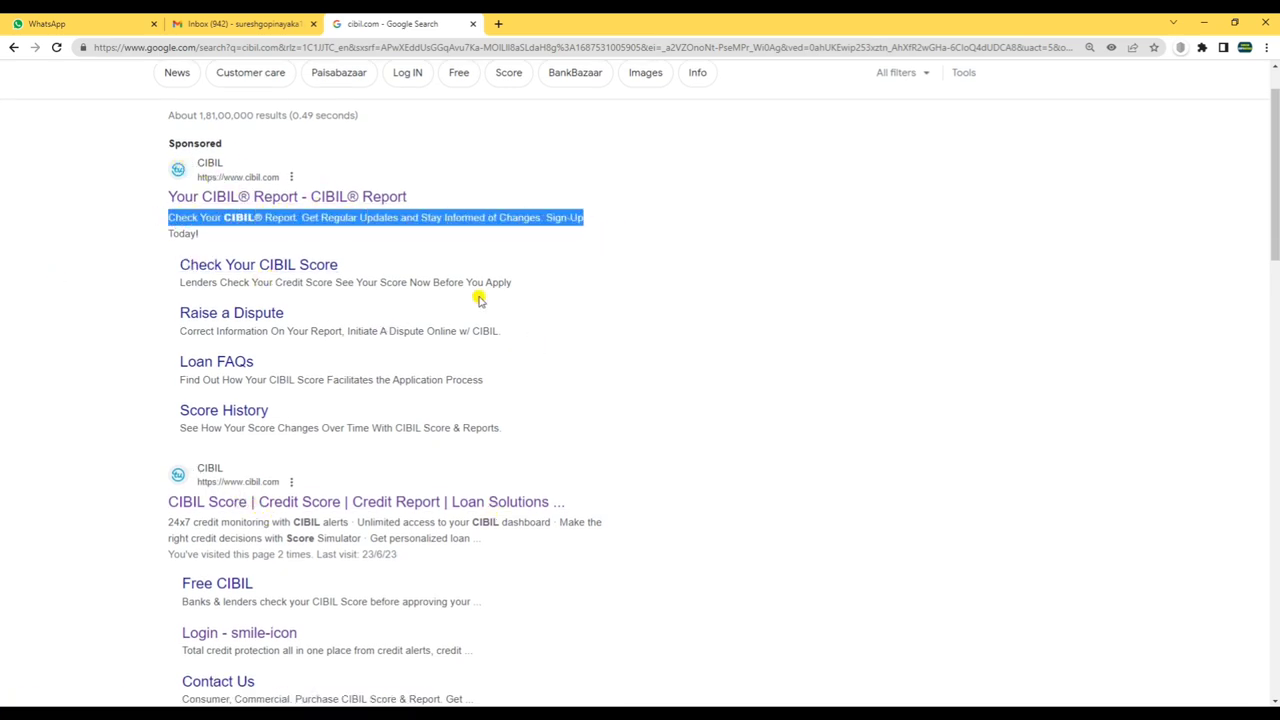
click(478, 299)
scroll(482, 330, down, 2)
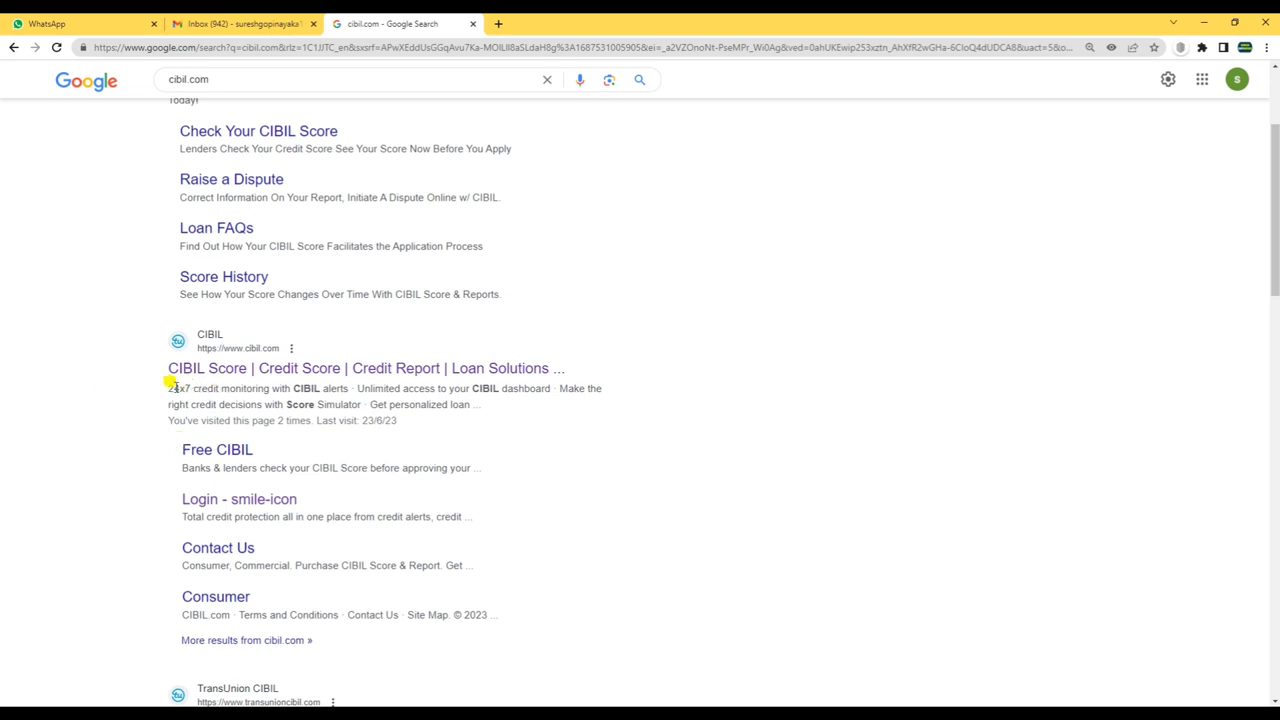
drag(163, 368, 551, 370)
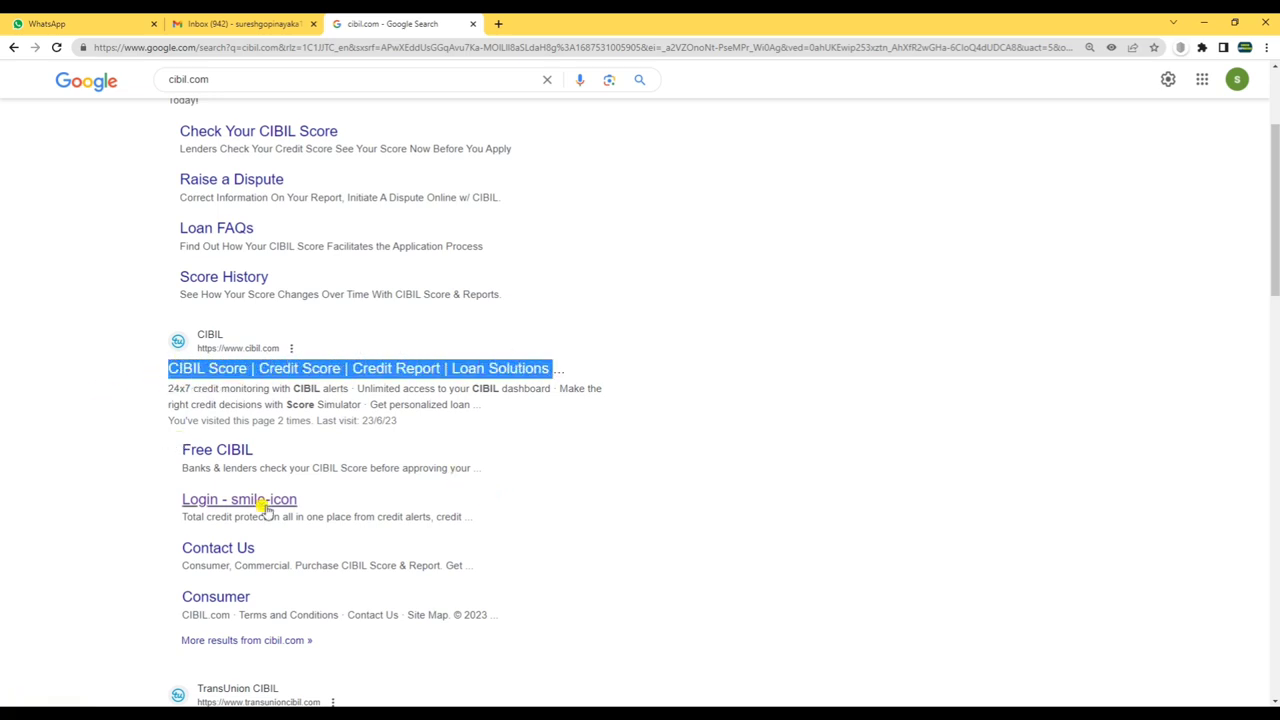
click(228, 369)
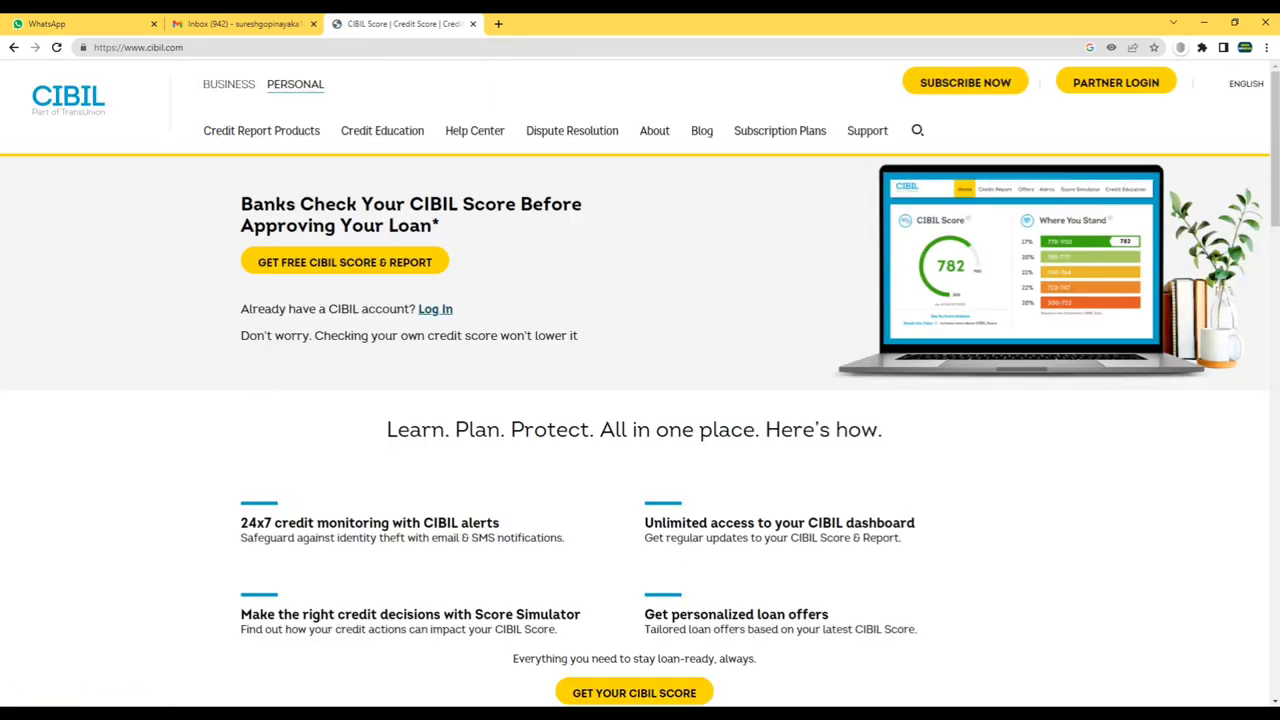
- Start the free sign-up with GET FREE CIBIL SCORE & REPORT on the cibil.com homepage
mouse_move(238, 136)
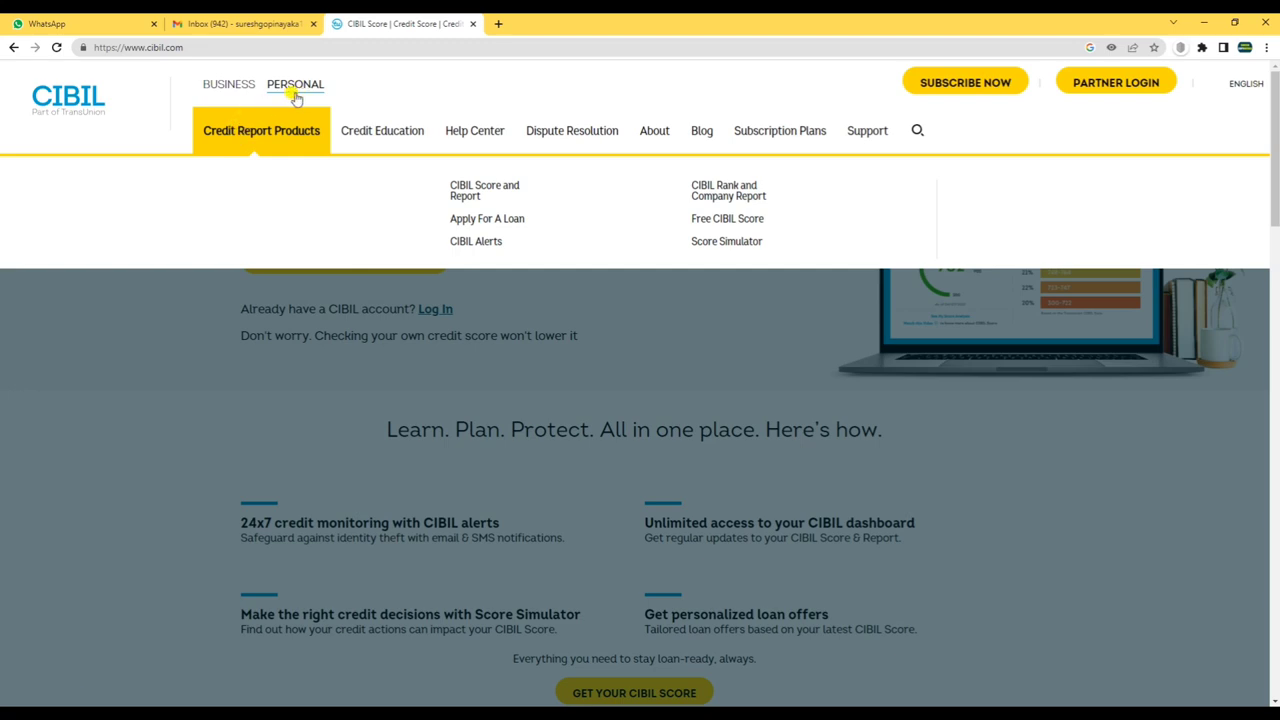
mouse_move(455, 148)
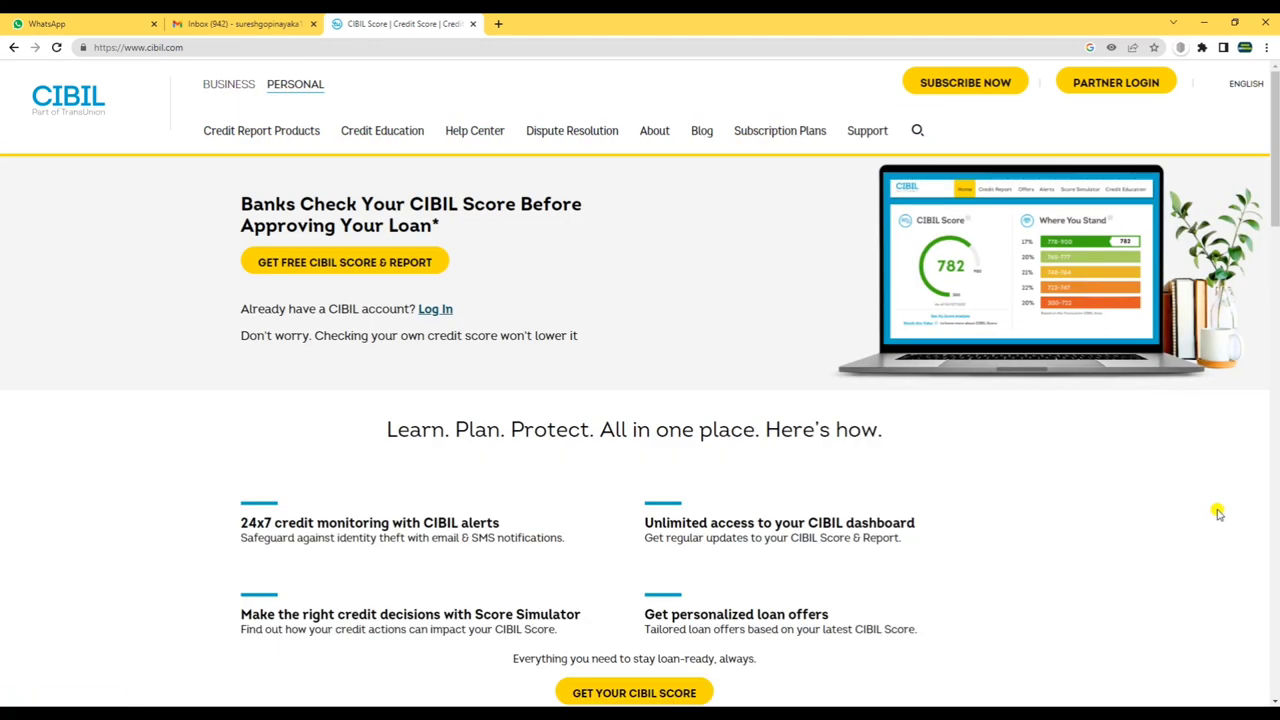
scroll(1205, 503, down, 5)
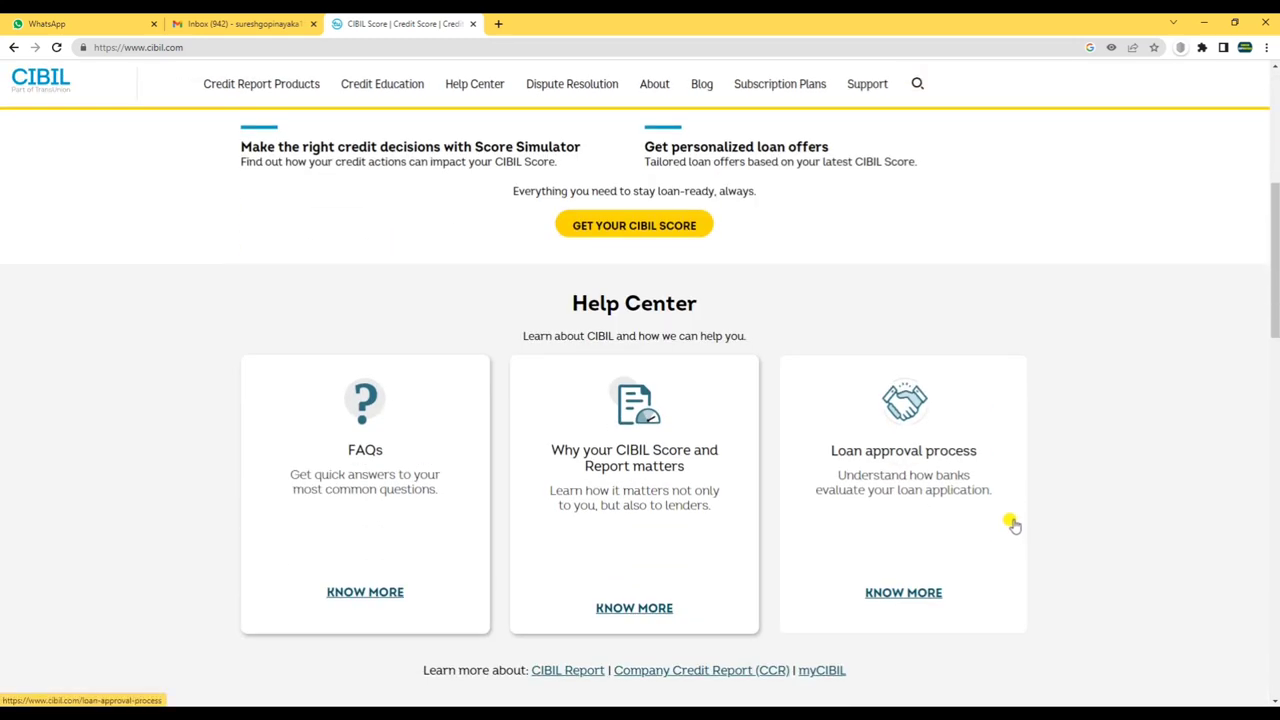
scroll(926, 474, up, 5)
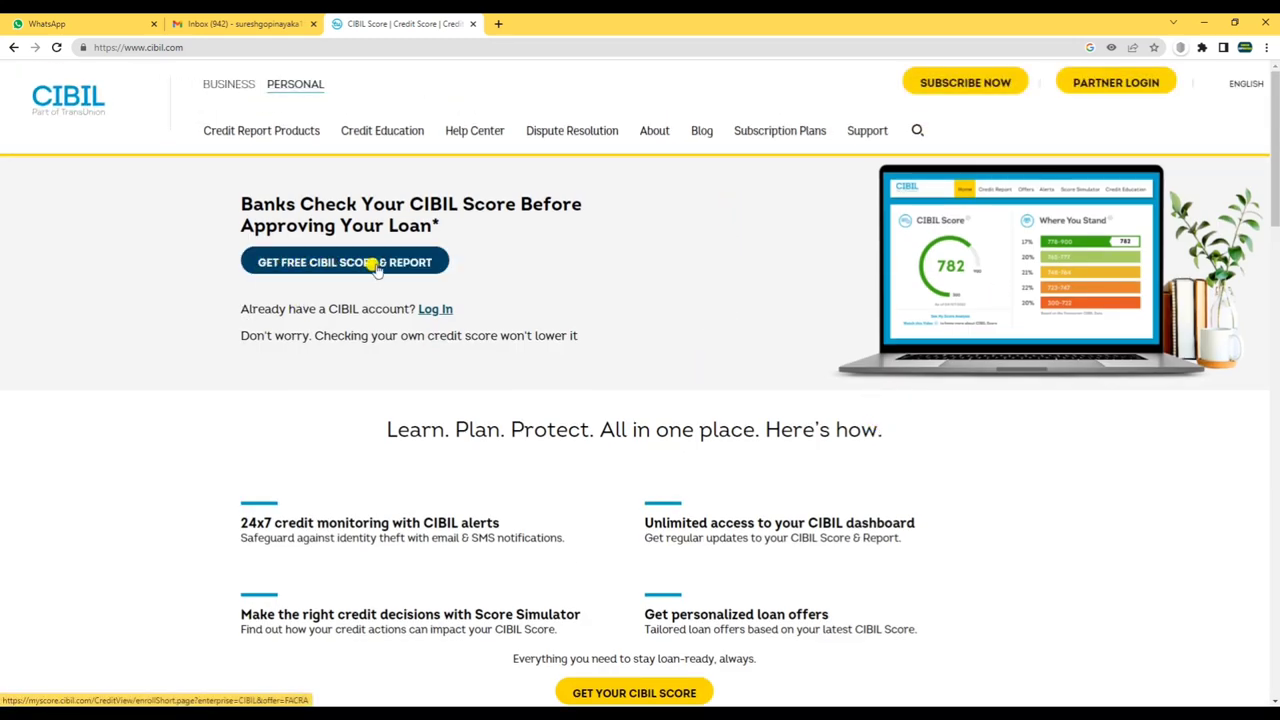
click(317, 263)
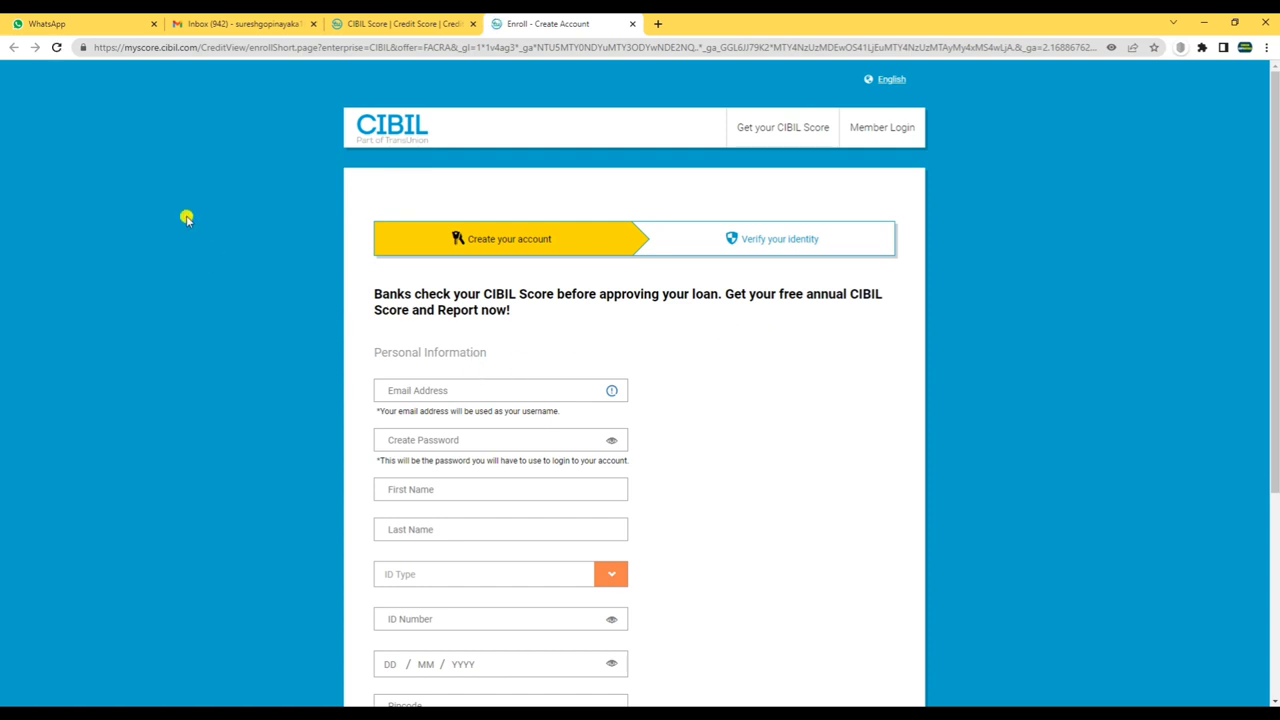
- Go through the e-mail, password and name fields and choose Income tax ID Number (PAN) as ID Type
scroll(420, 357, down, 3)
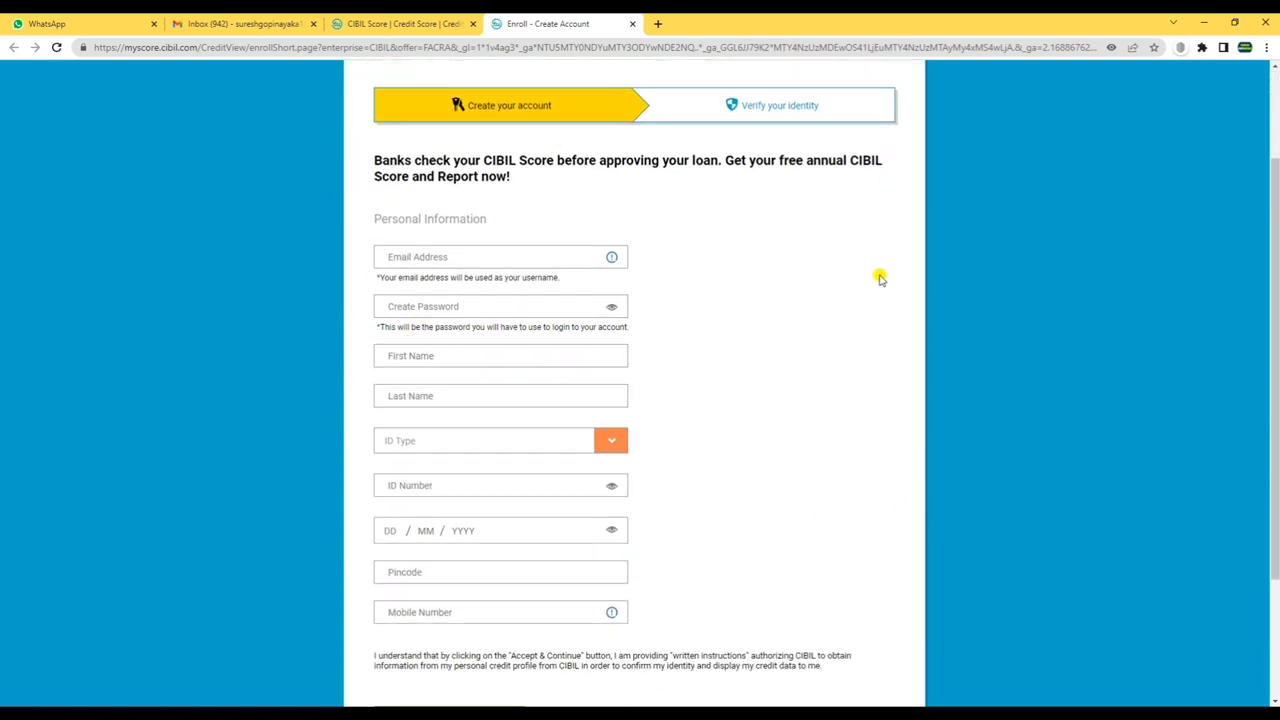
scroll(646, 194, up, 2)
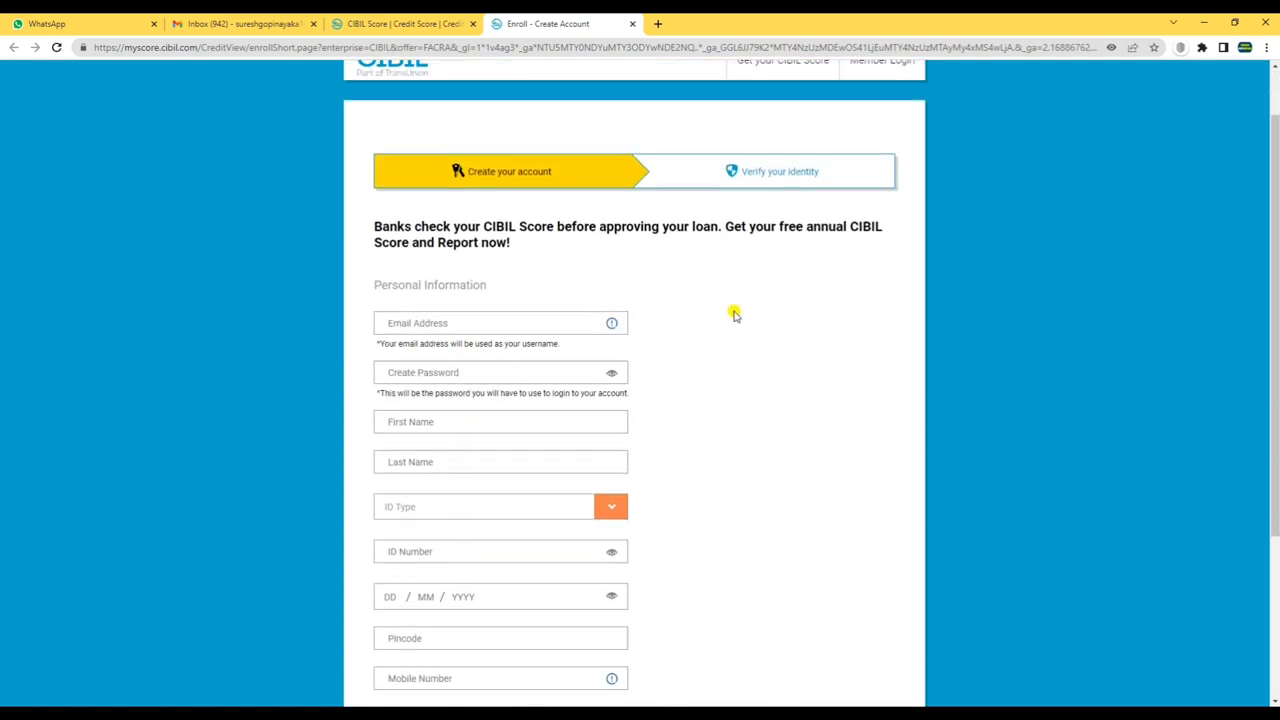
scroll(640, 150, down, 1)
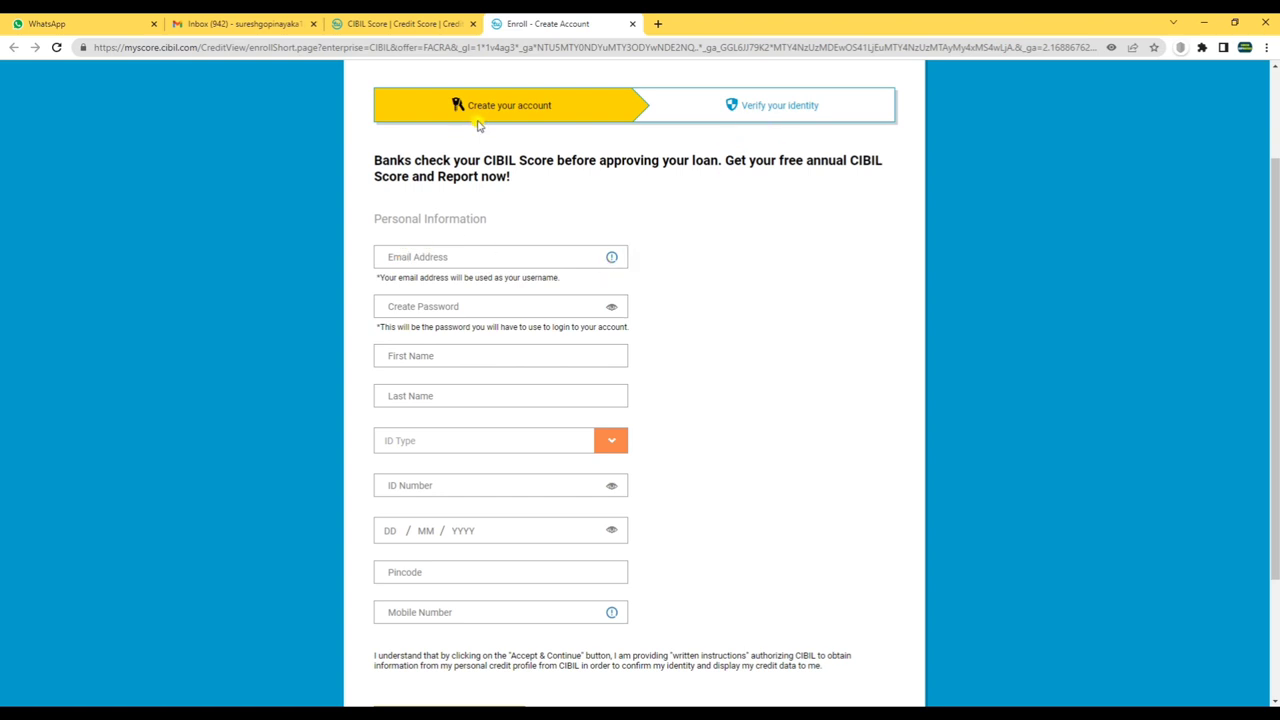
click(408, 254)
click(416, 305)
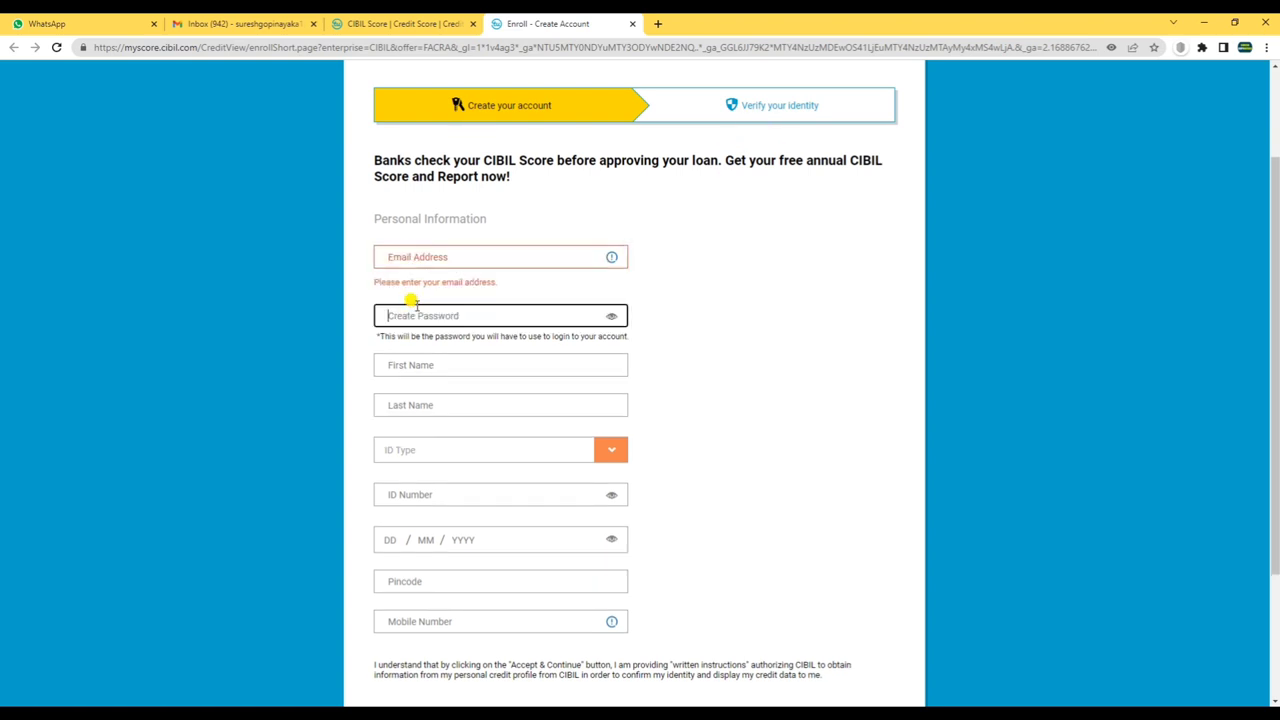
scroll(571, 318, down, 1)
click(429, 303)
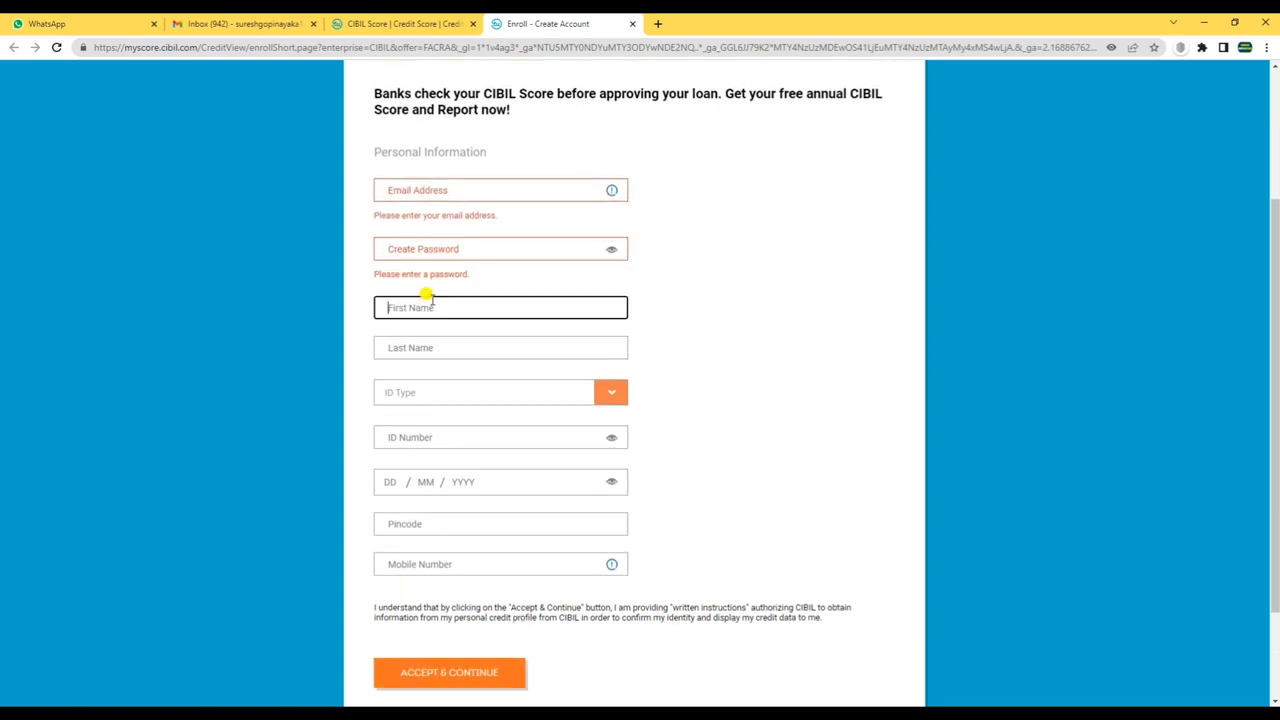
click(407, 348)
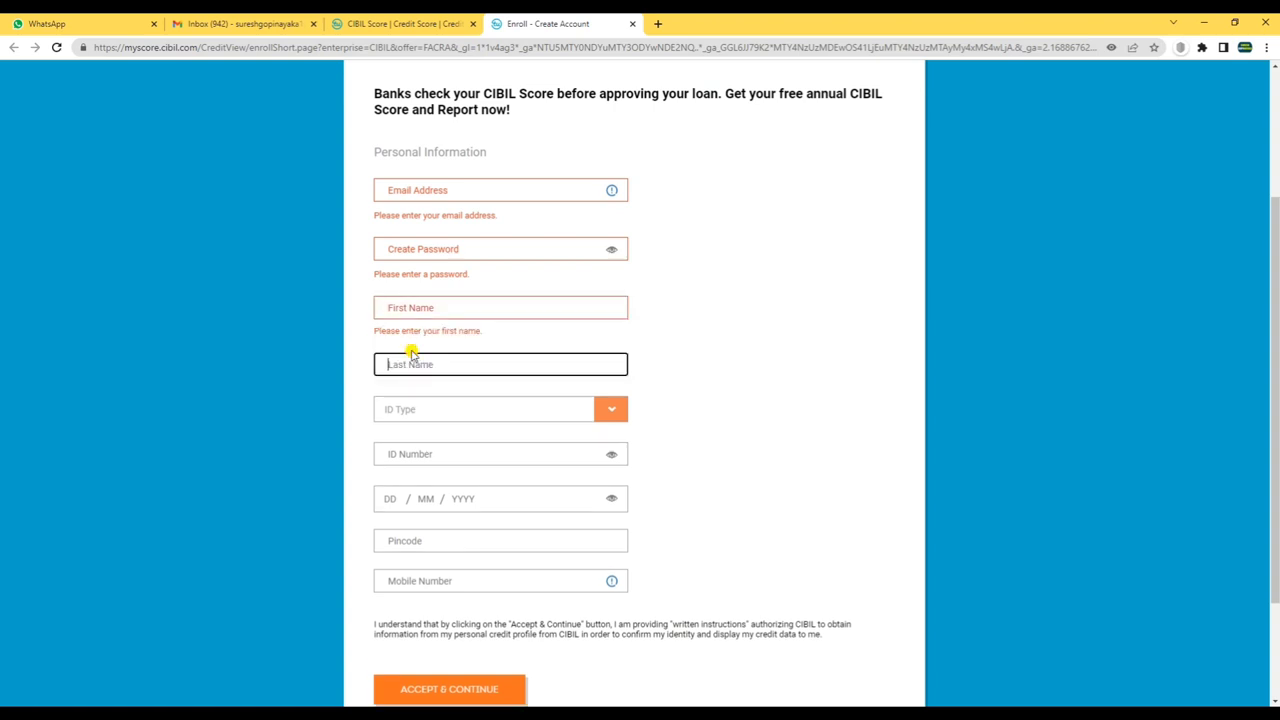
click(415, 409)
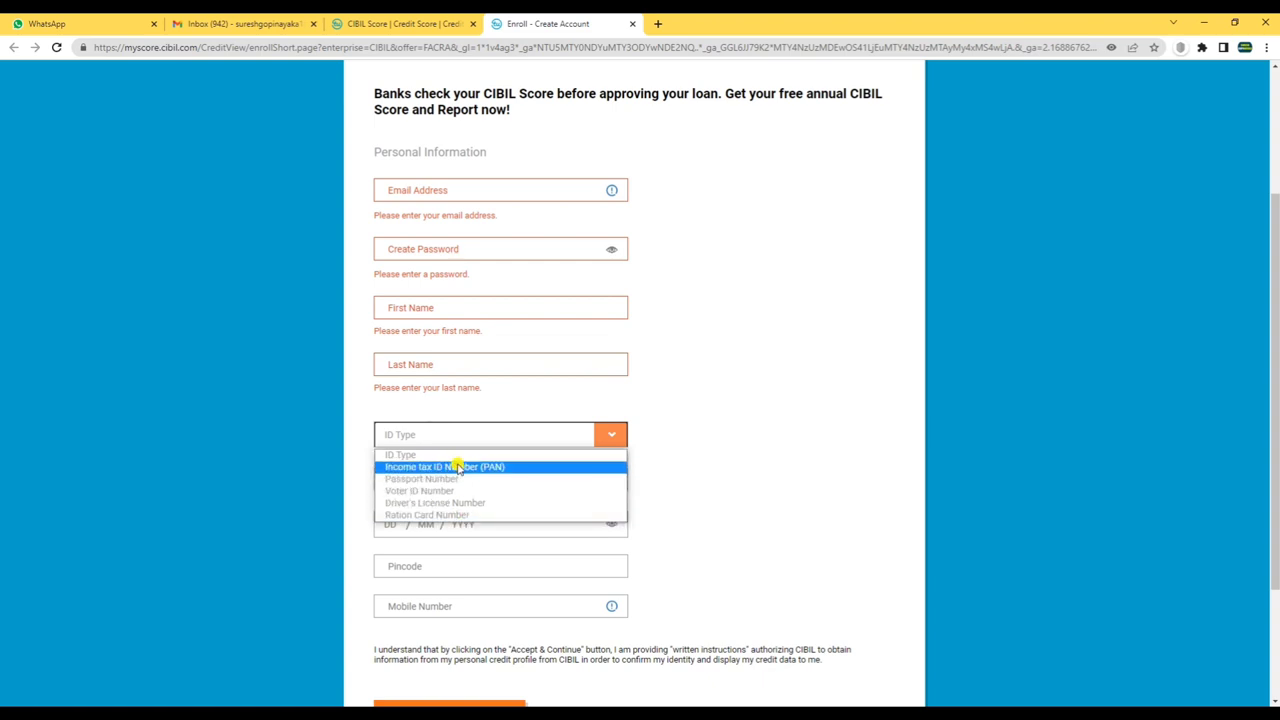
click(449, 466)
- Pass the ID Number, Pincode and Mobile fields and submit with ACCEPT & CONTINUE, triggering required-field errors
scroll(794, 388, down, 2)
click(453, 345)
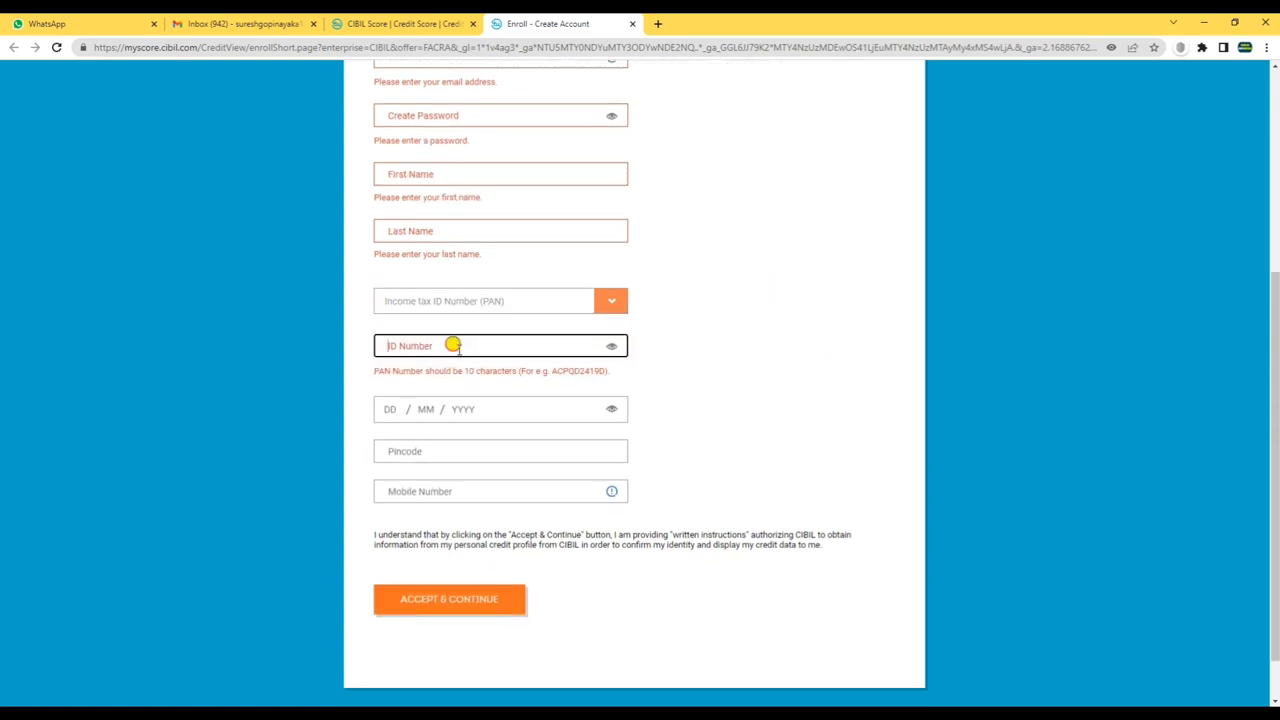
click(425, 451)
click(413, 491)
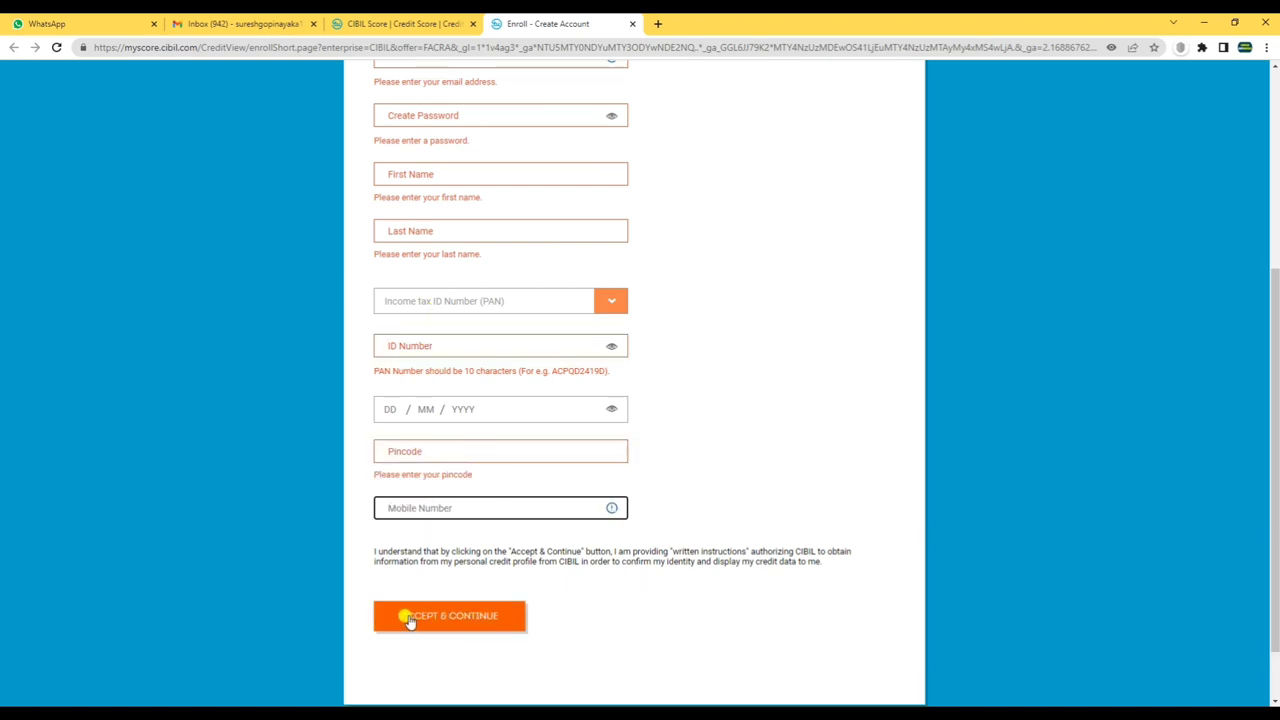
click(447, 617)
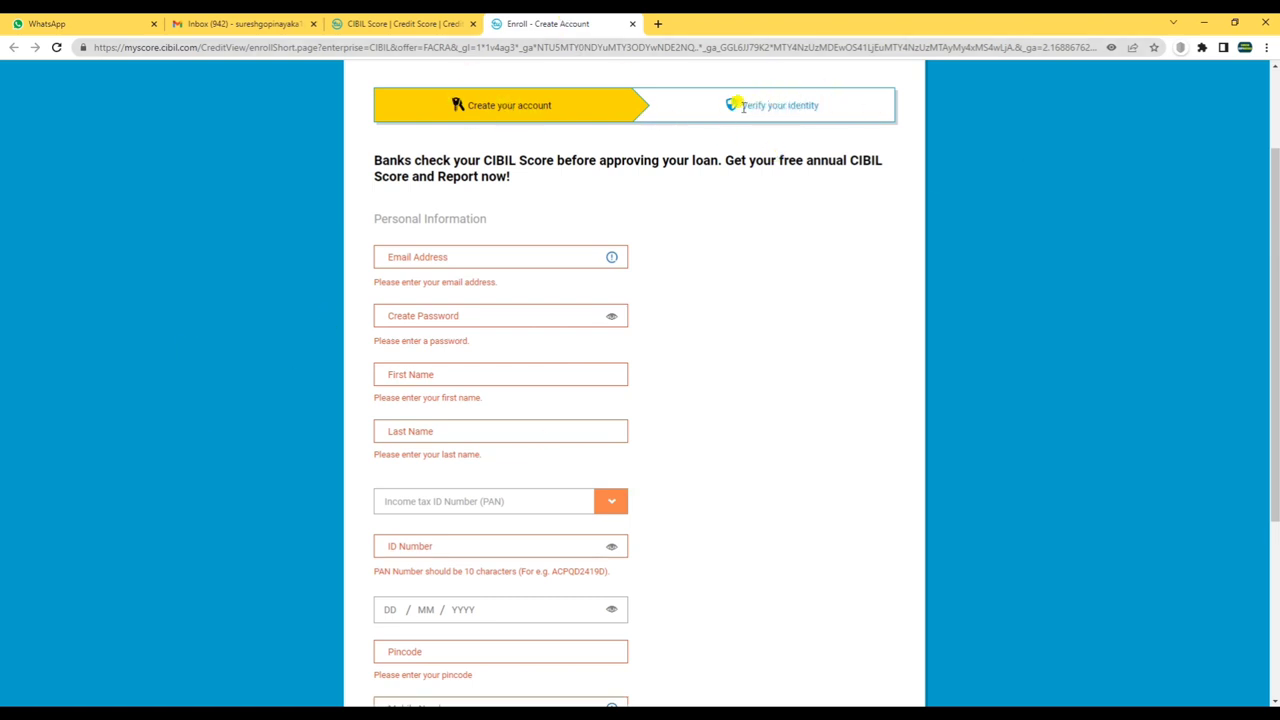
- Follow 'Get your CIBIL Score' to the subscription plan selection page
drag(740, 104, 823, 106)
click(831, 116)
scroll(745, 385, up, 2)
scroll(745, 385, down, 1)
scroll(743, 386, up, 1)
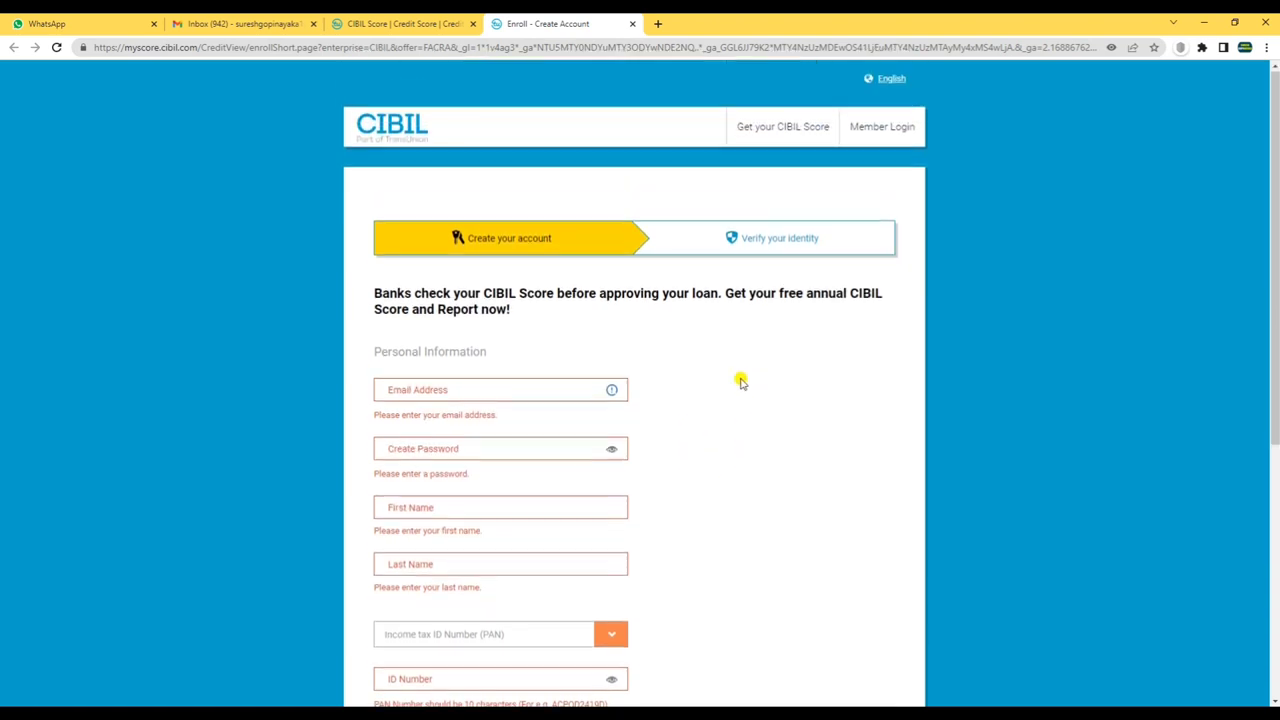
scroll(526, 411, down, 3)
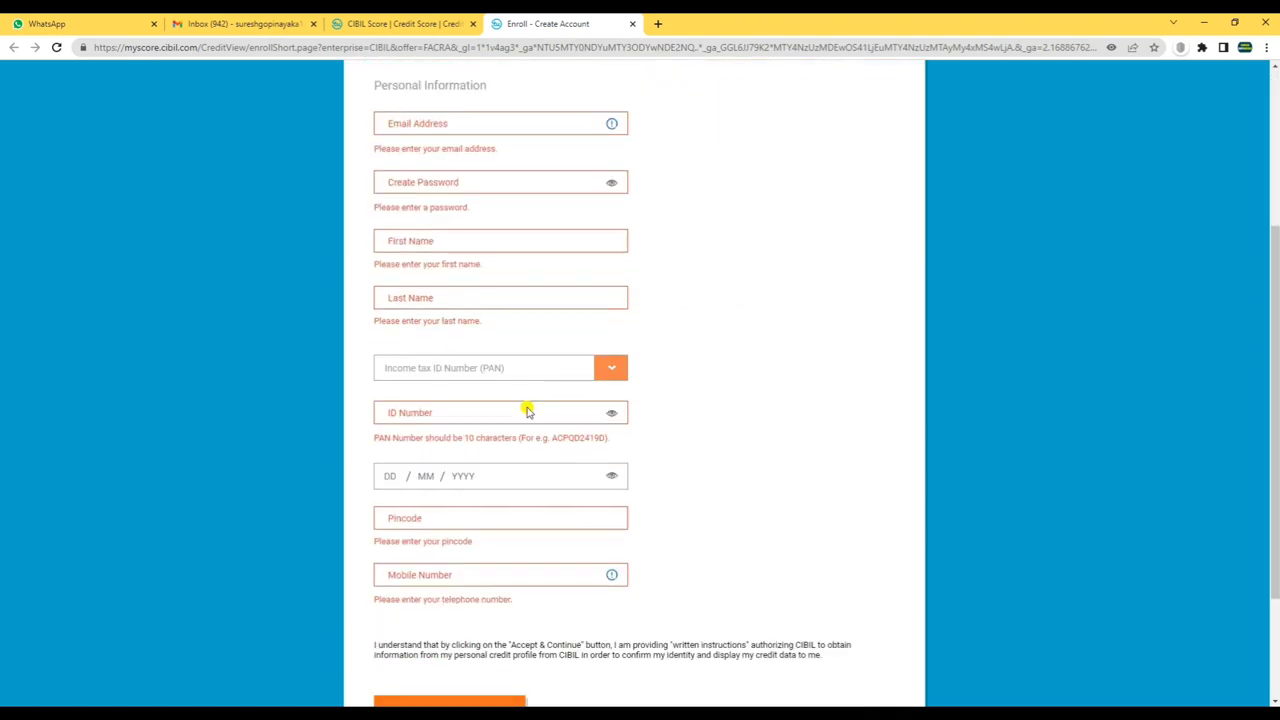
scroll(549, 394, up, 2)
scroll(620, 285, up, 1)
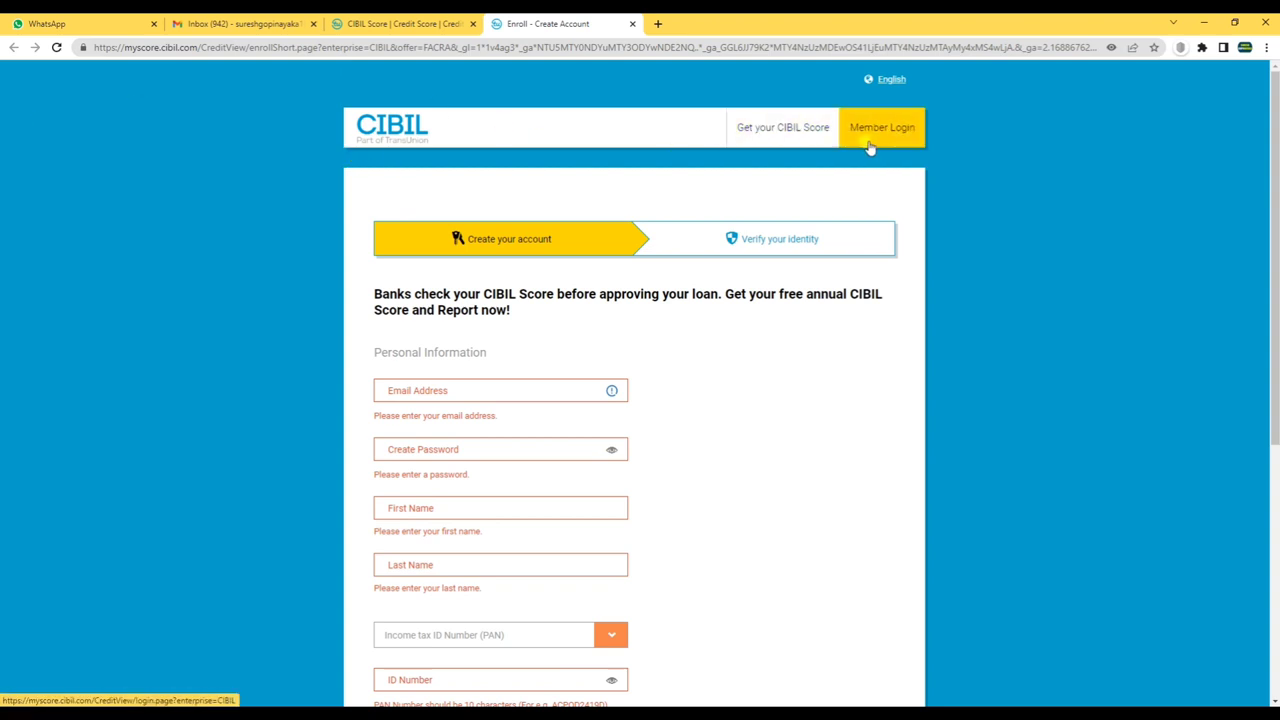
click(795, 136)
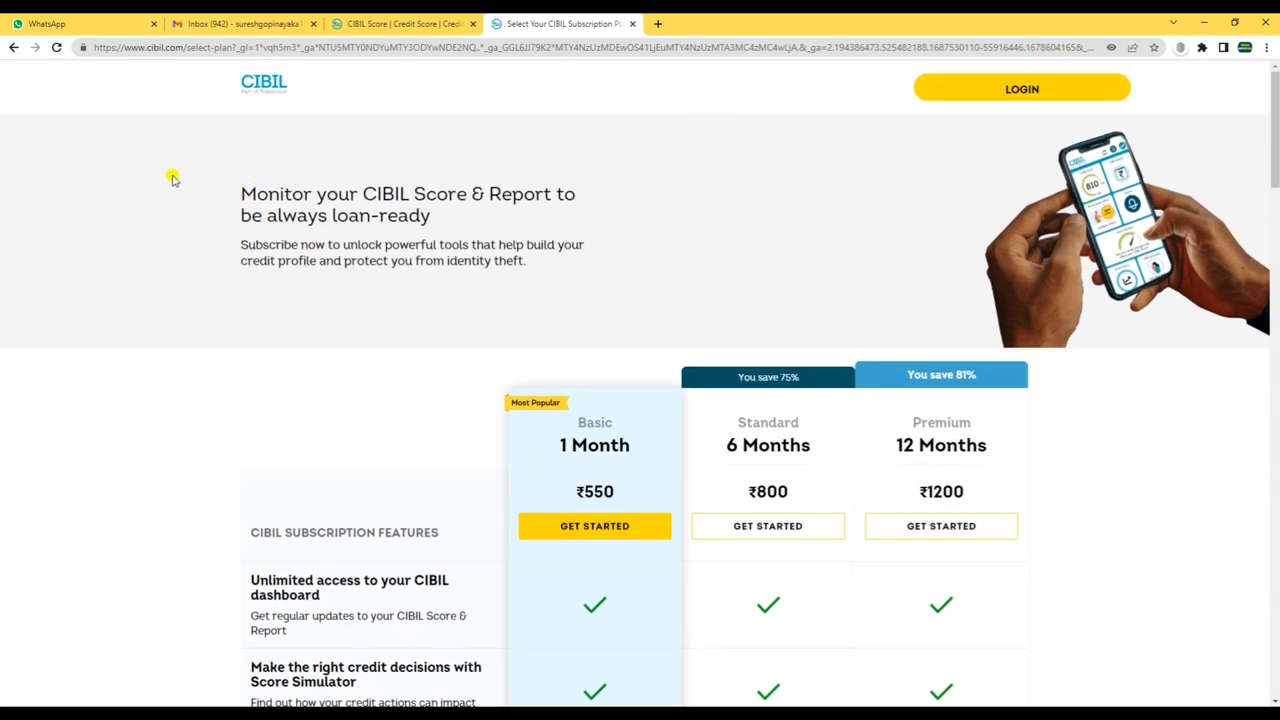
- Return to the cibil.com homepage, glance at the subscription plans, and reopen the free sign-up form
click(13, 47)
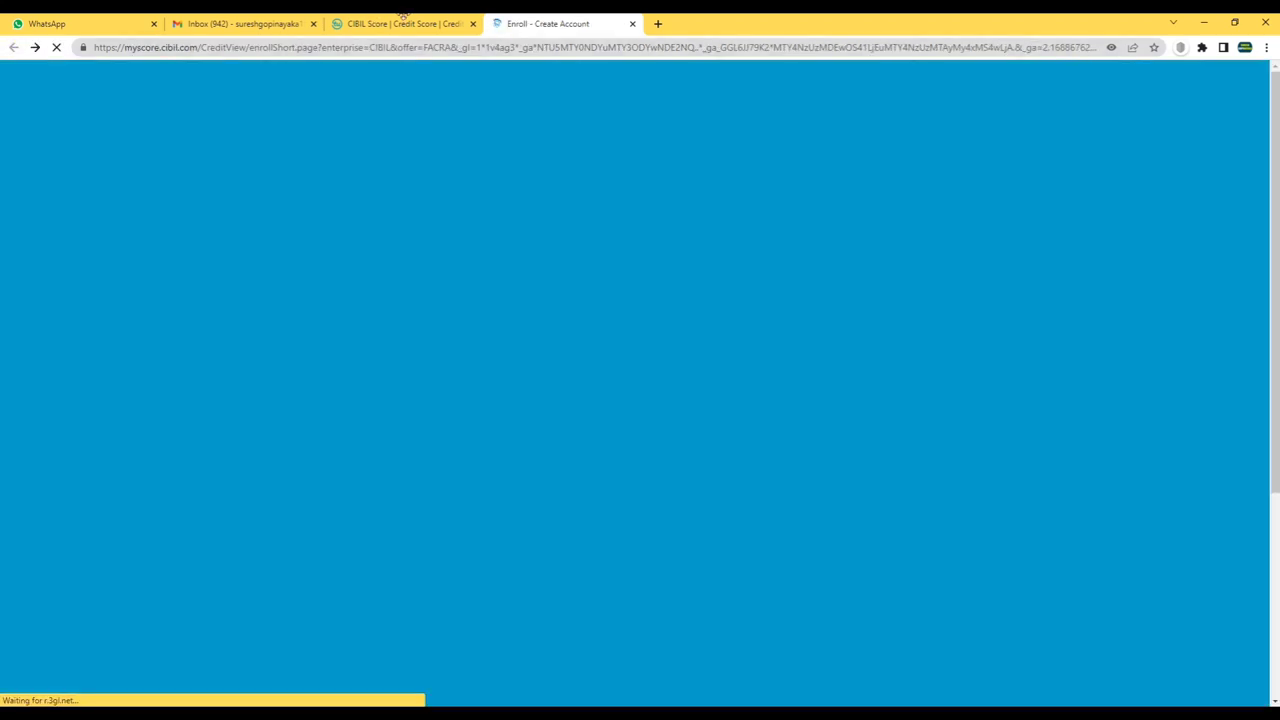
click(390, 24)
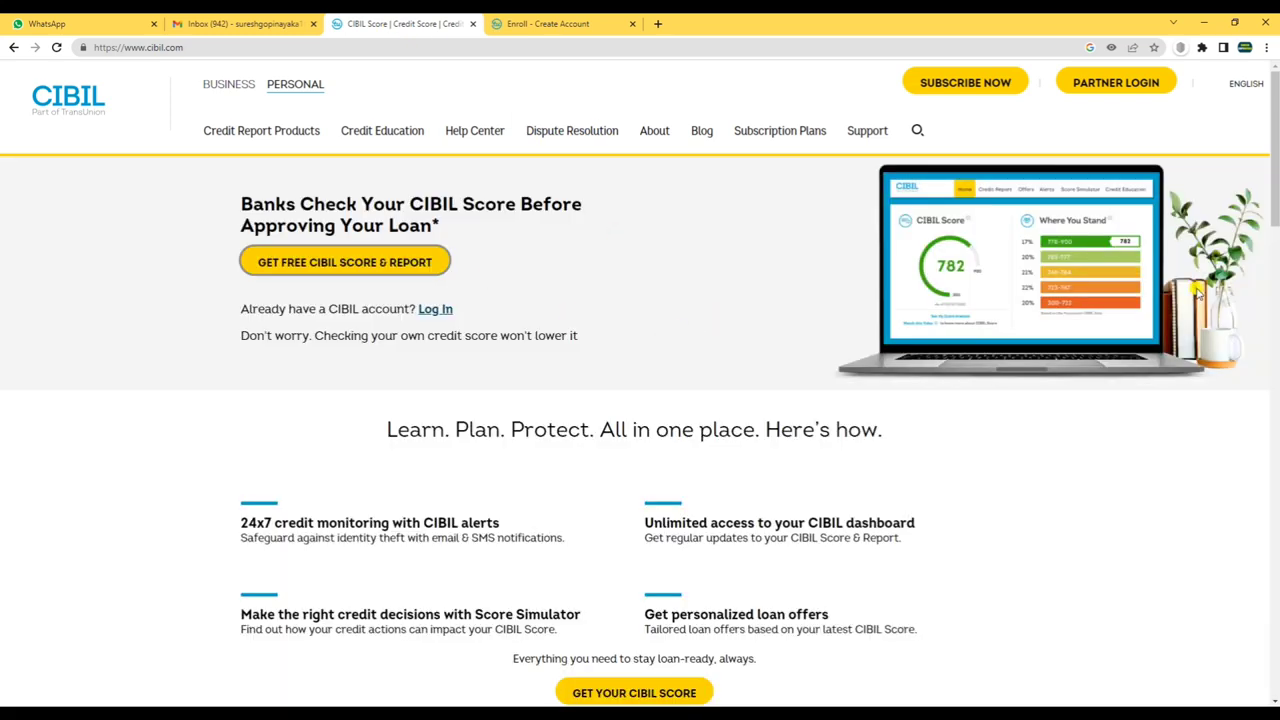
scroll(1150, 360, down, 4)
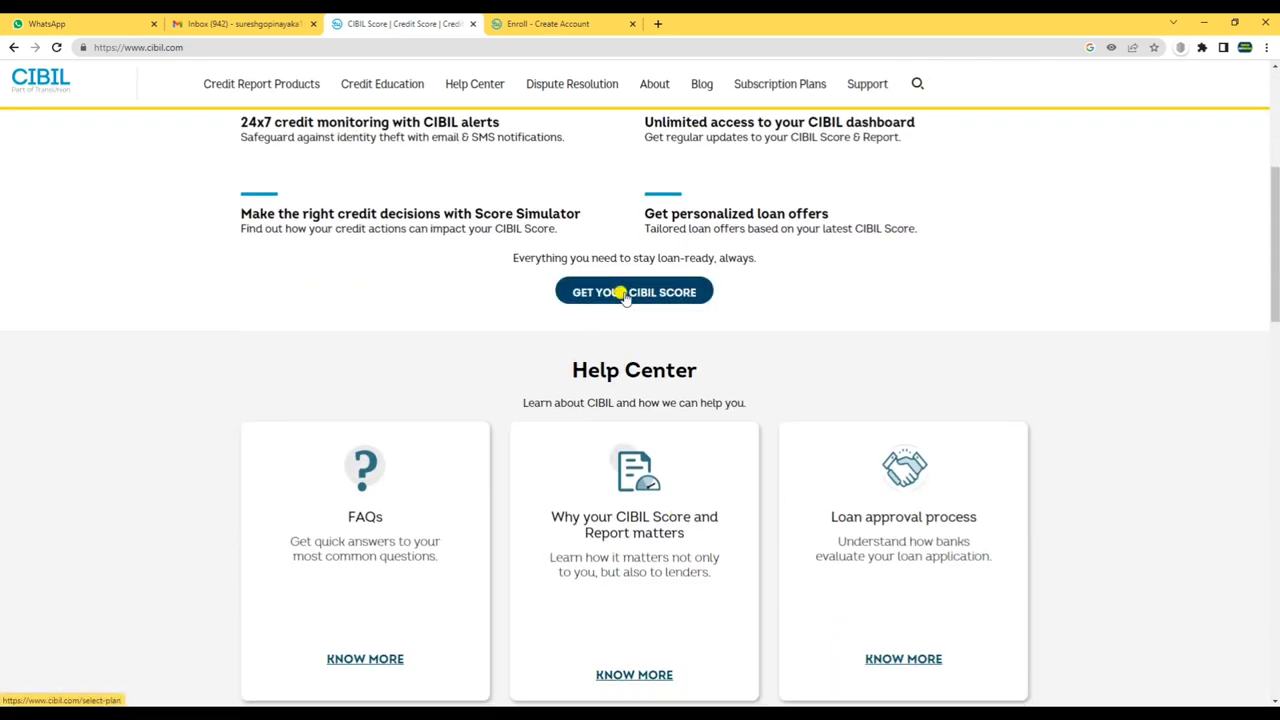
click(620, 292)
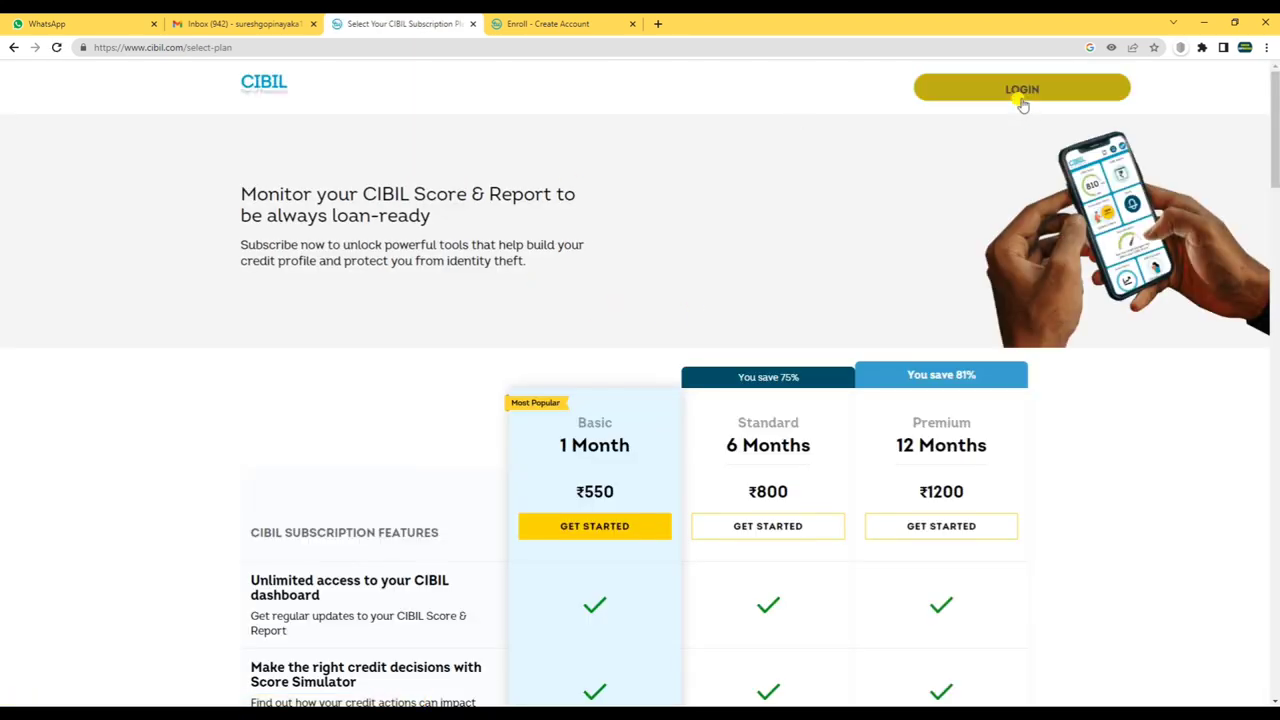
click(14, 47)
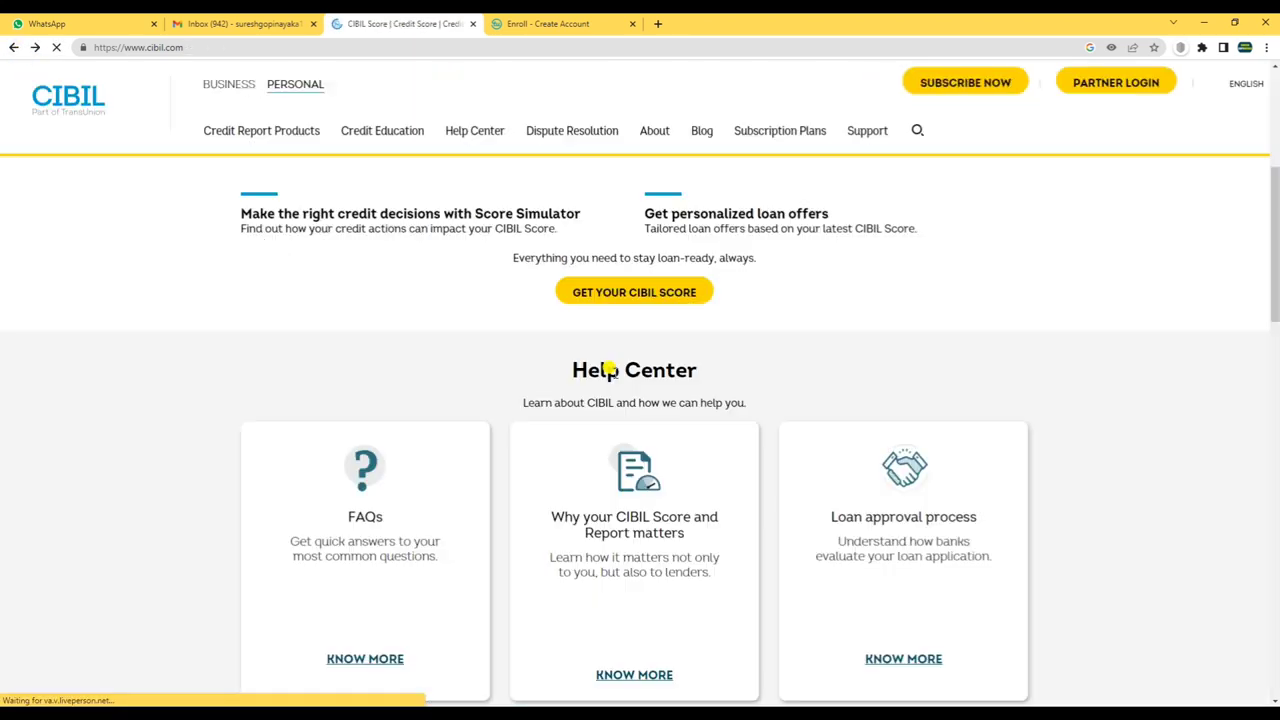
scroll(525, 360, up, 4)
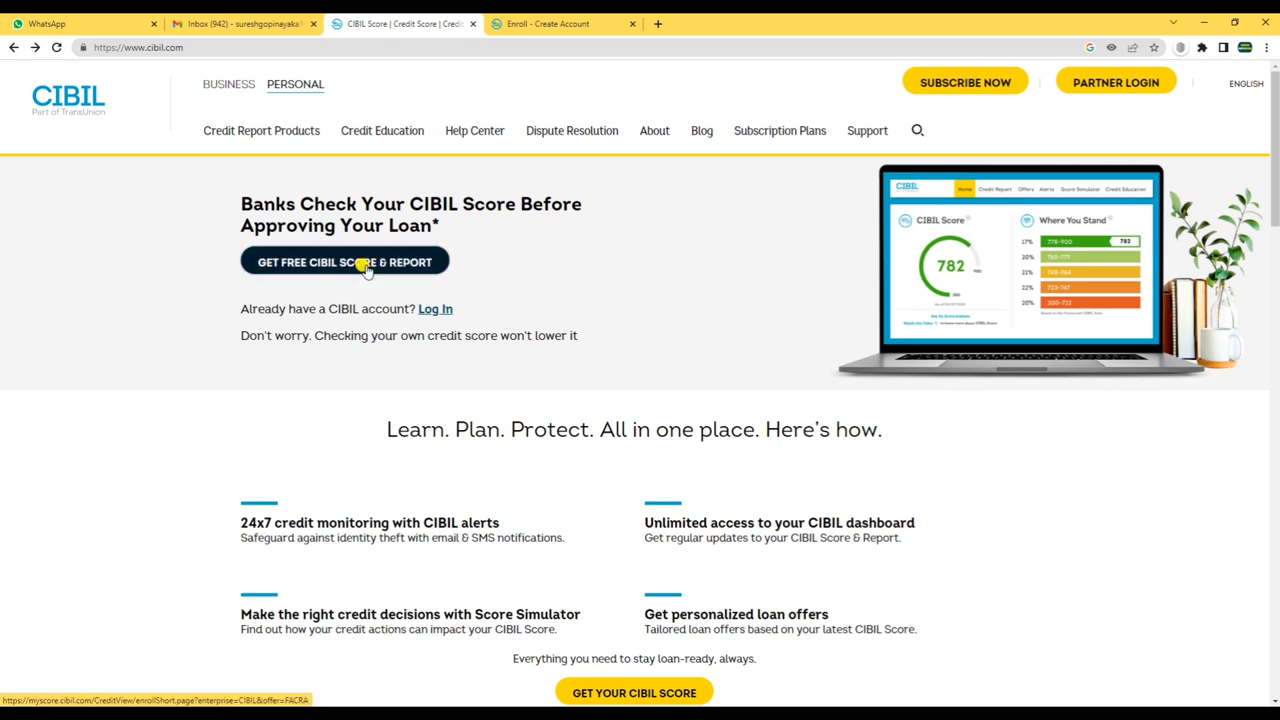
click(349, 262)
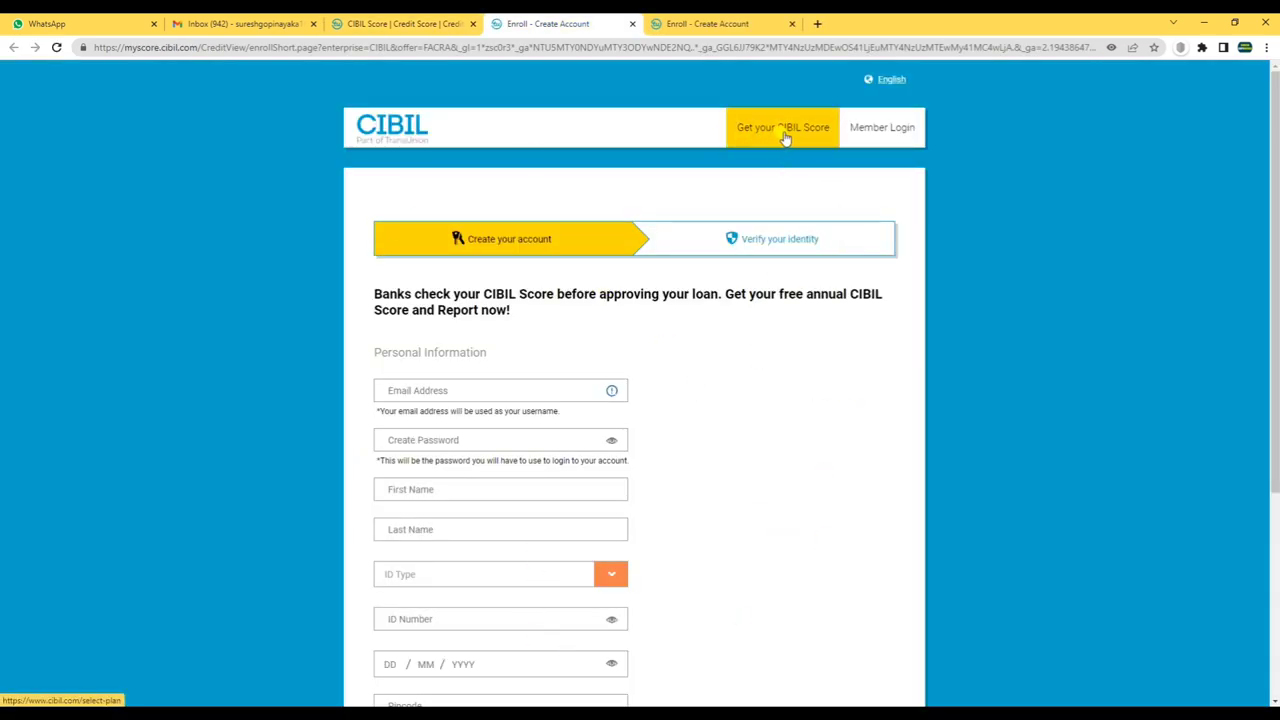
- Open Member Login, then open another free sign-up form and its Get Your CIBIL Score link
click(895, 131)
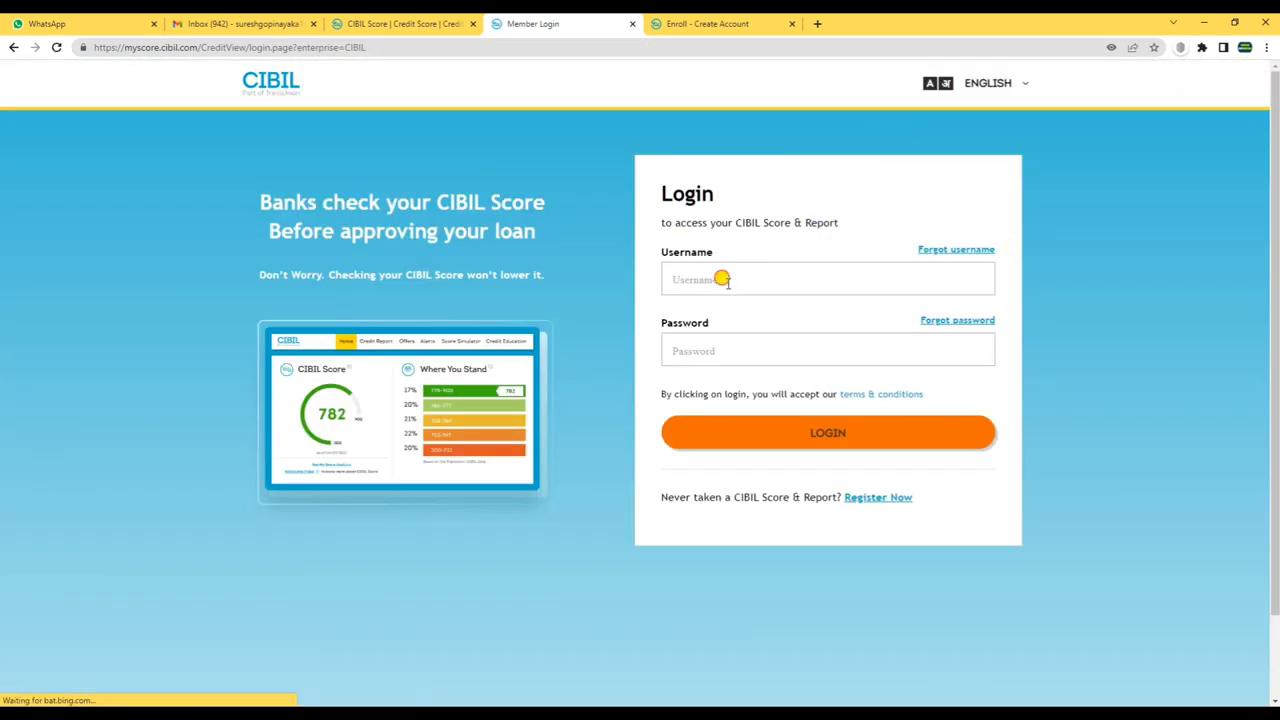
click(720, 279)
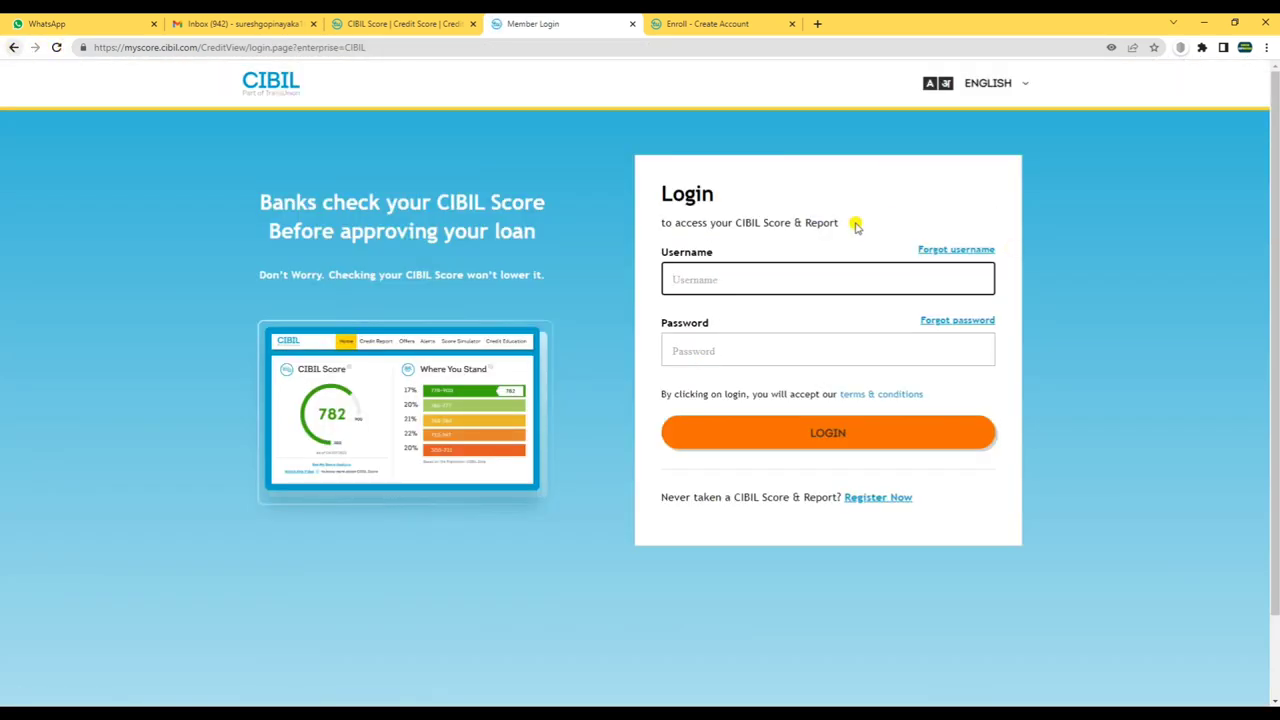
click(409, 22)
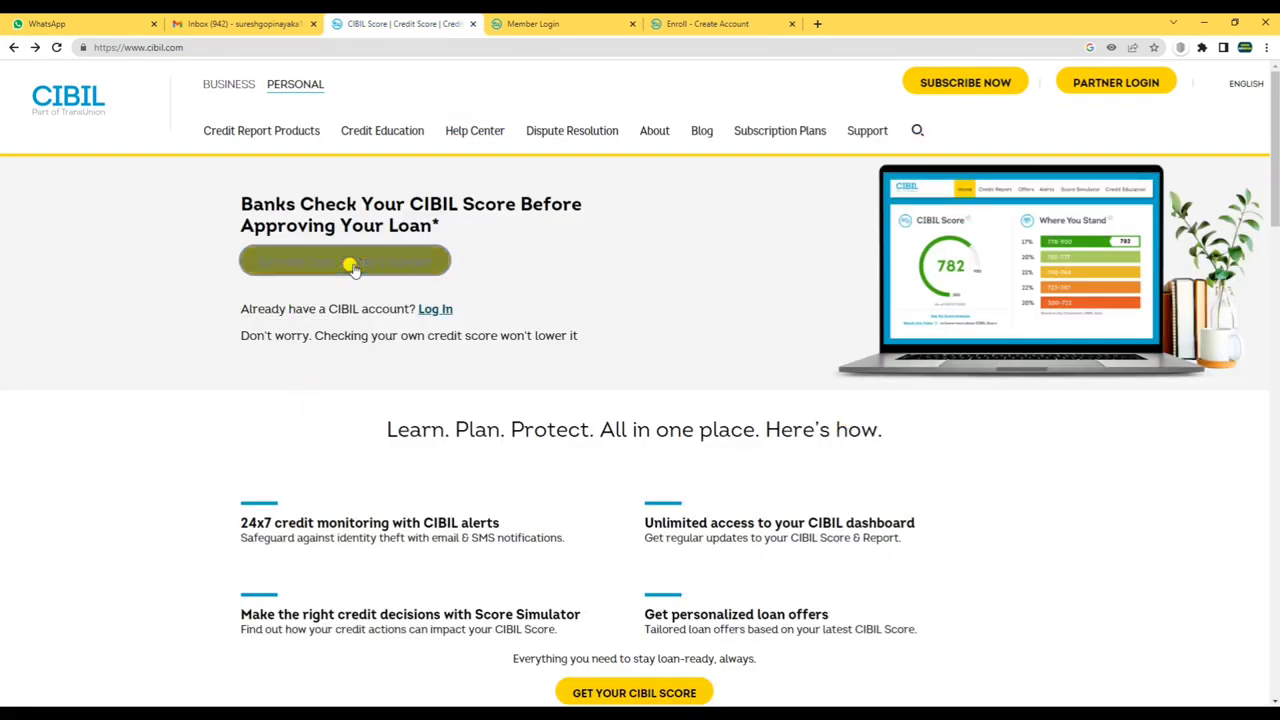
click(350, 262)
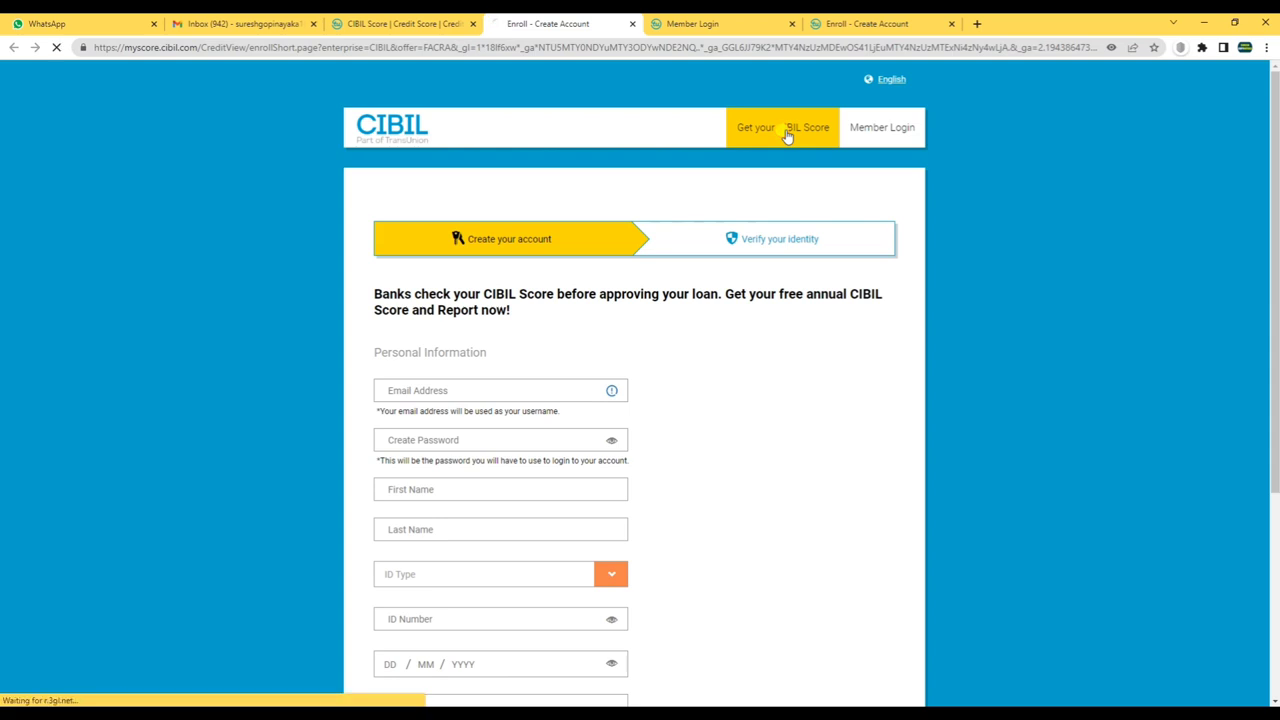
click(786, 135)
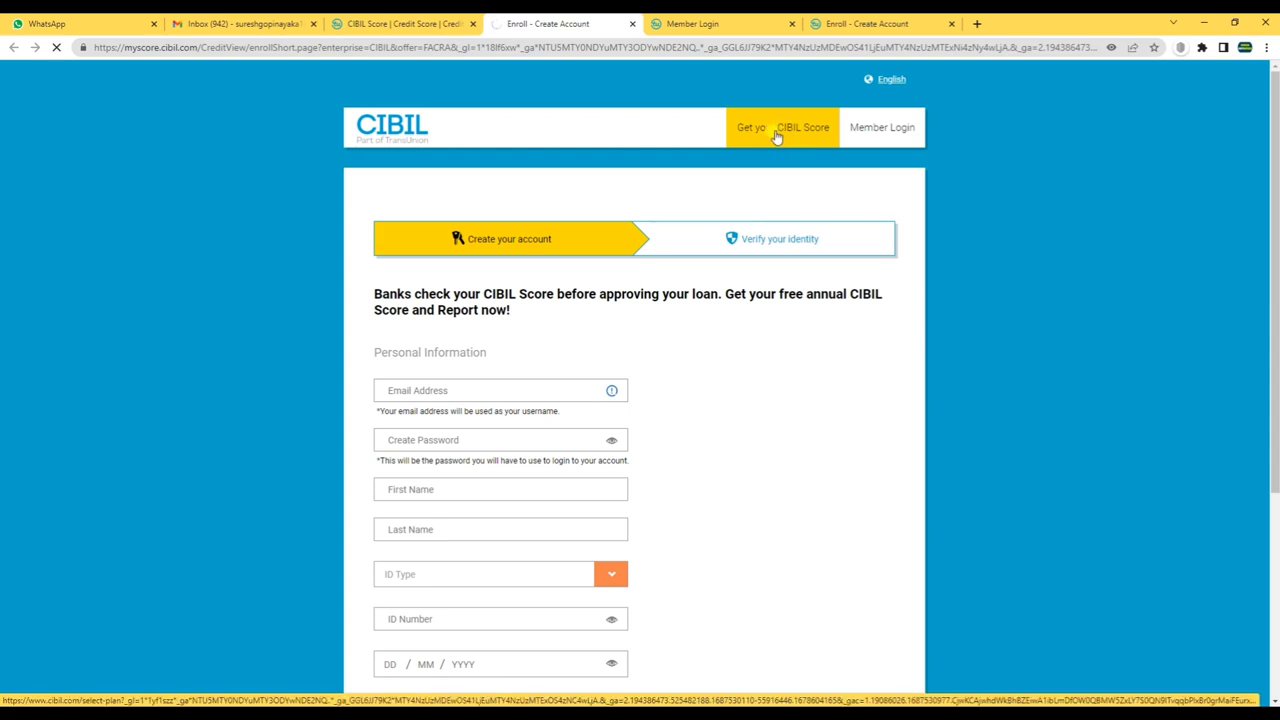
- Close the duplicate Member Login and Enroll sign-up tabs
click(762, 32)
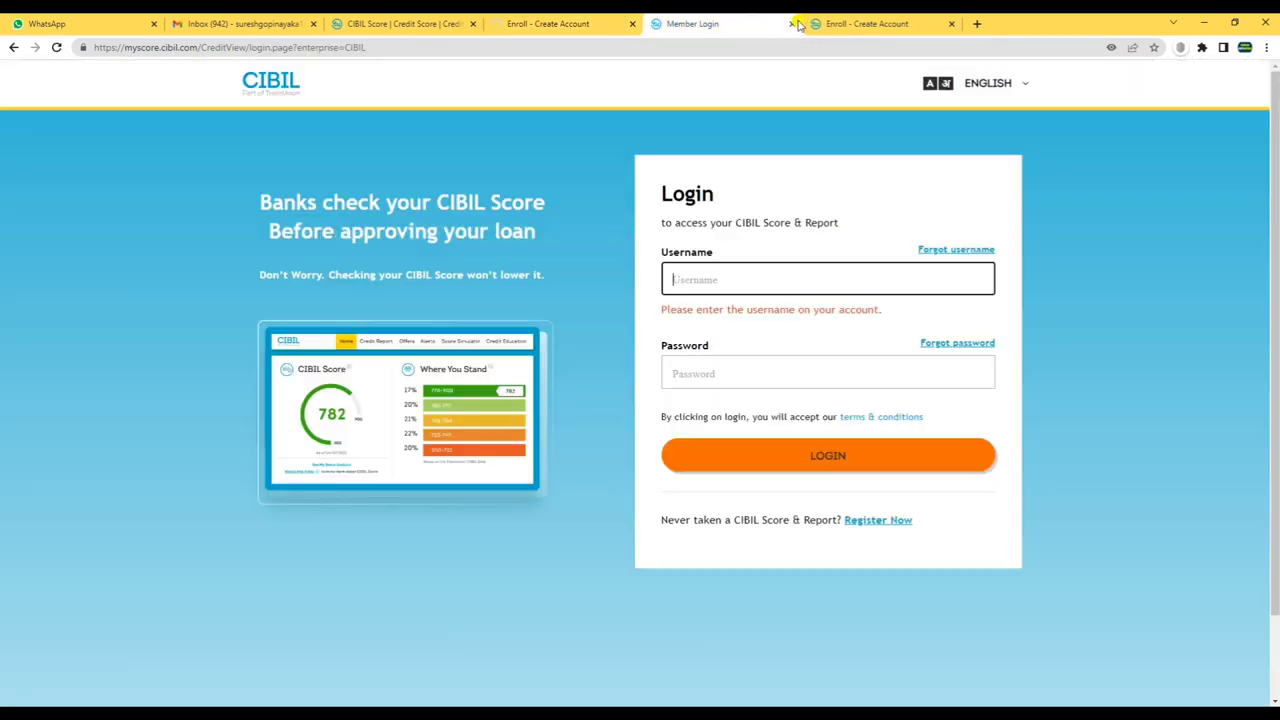
click(792, 24)
click(789, 24)
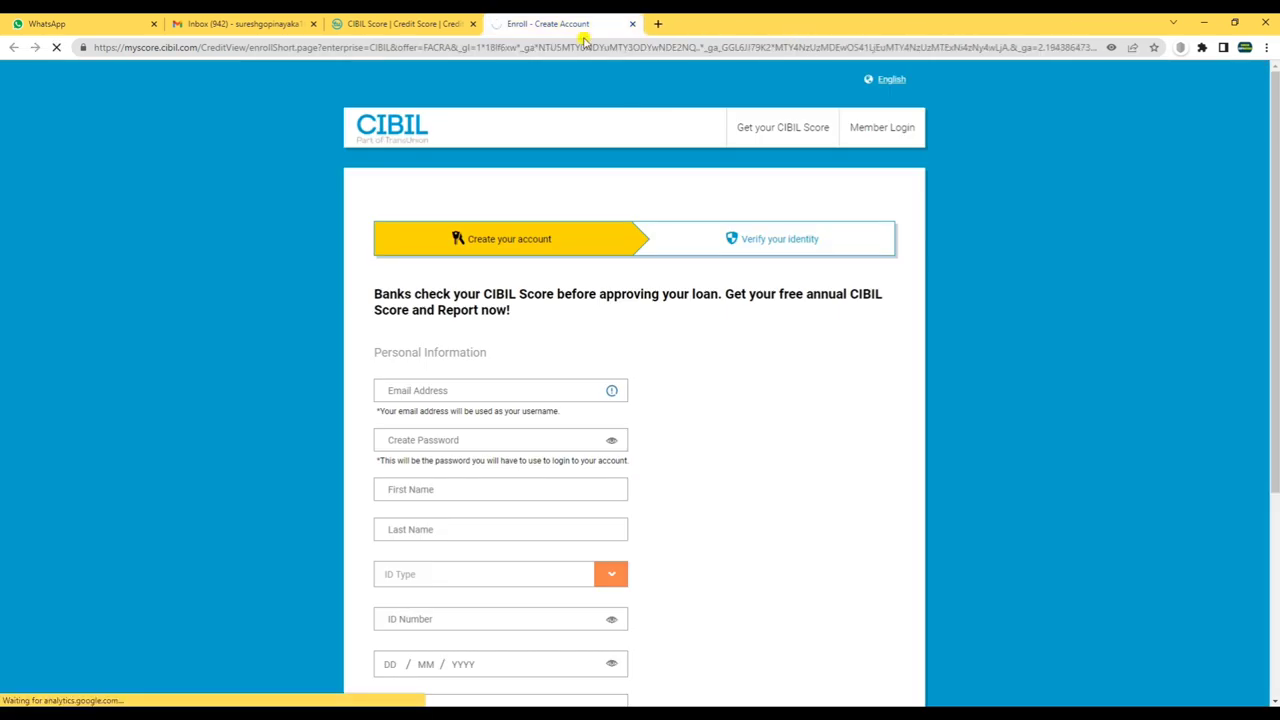
- Go from the subscription plans page to Member Login and focus the Username field
click(781, 134)
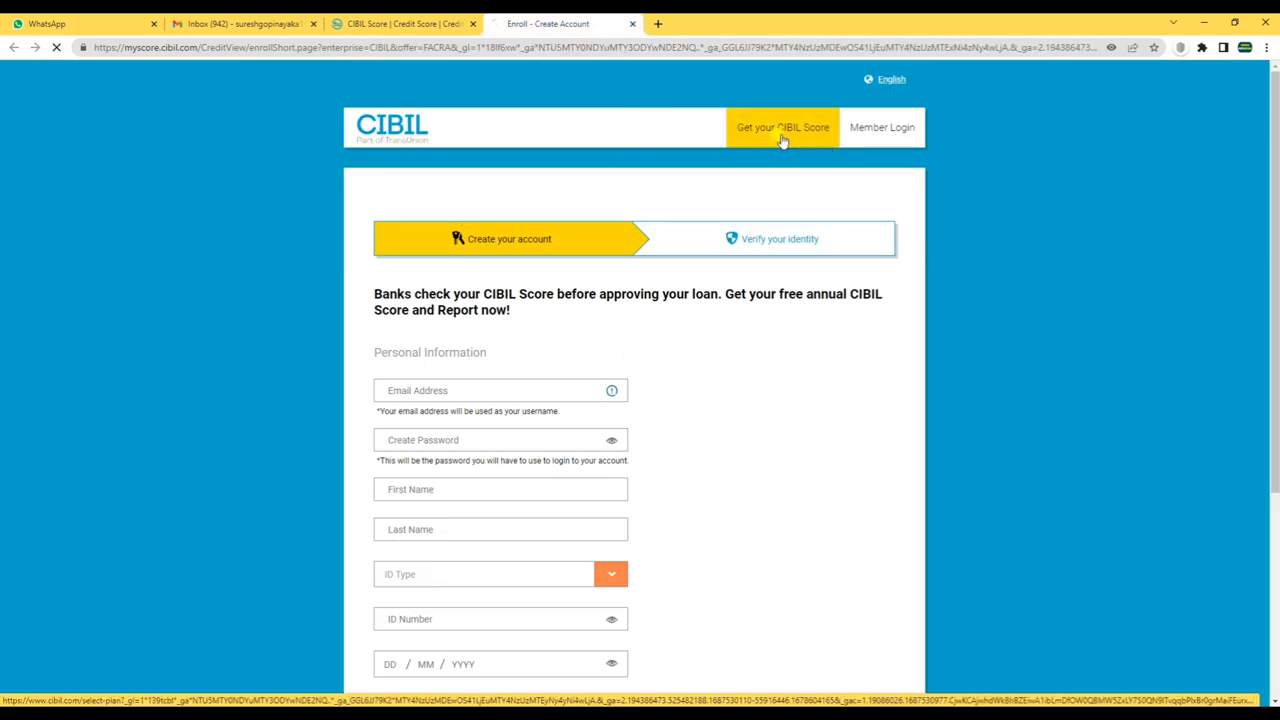
click(1029, 90)
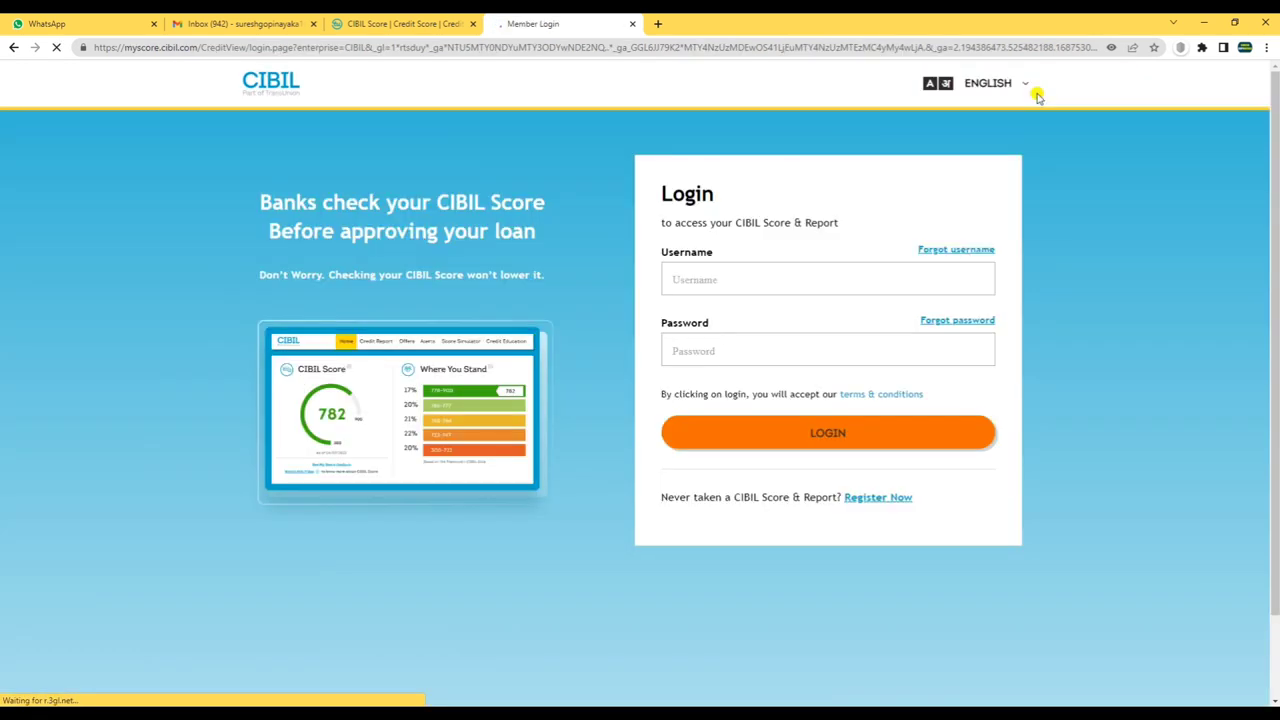
click(711, 287)
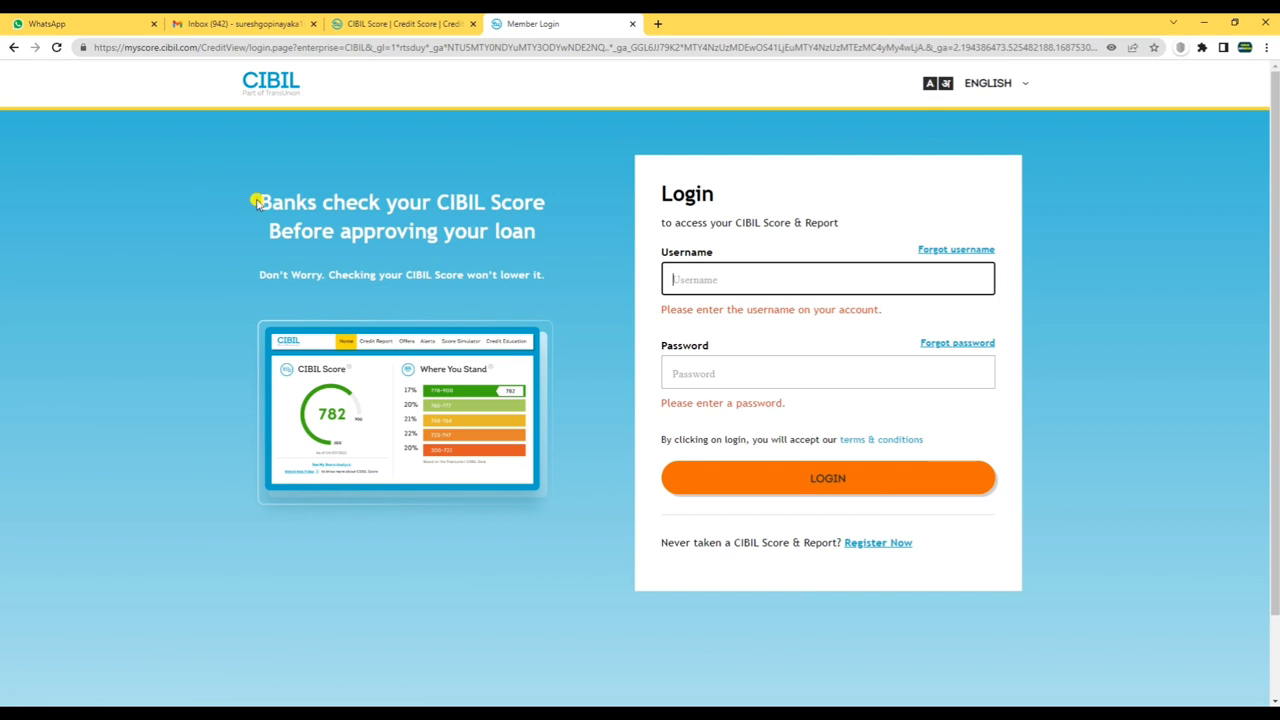
drag(255, 202, 572, 245)
drag(343, 232, 552, 244)
- Clear the text selection on Member Login and focus the Username field
drag(256, 277, 526, 276)
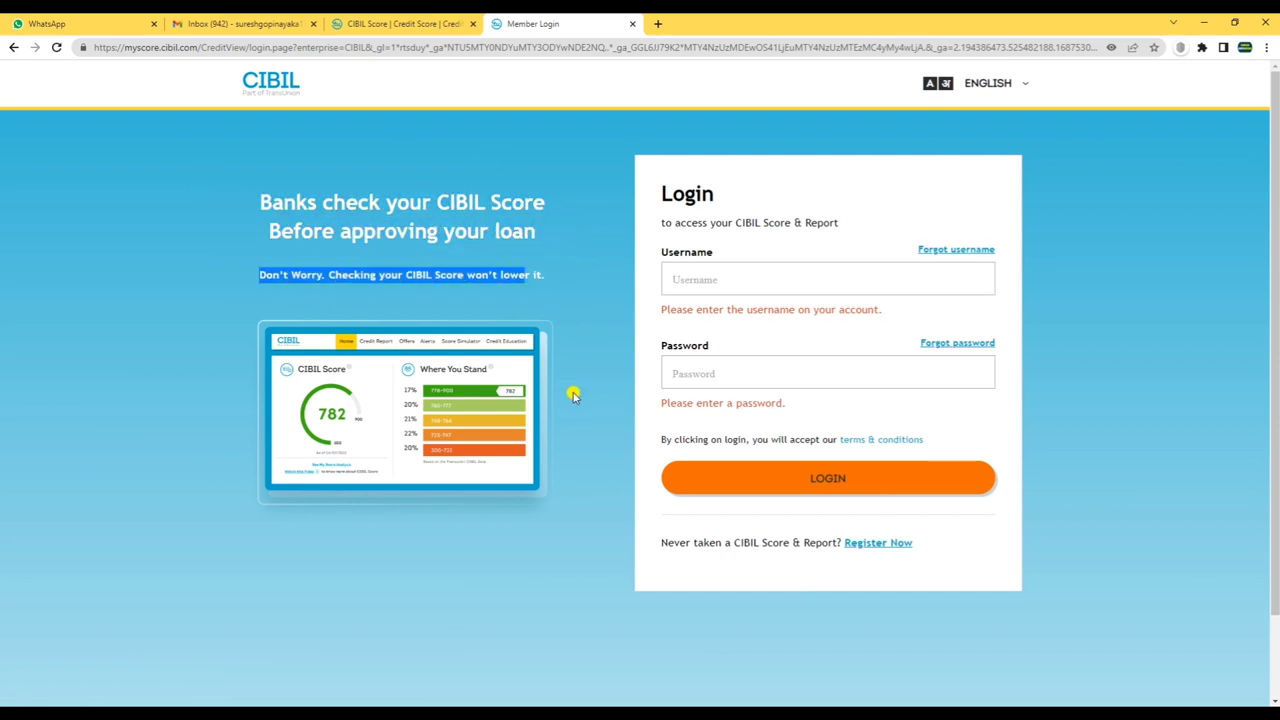
click(742, 278)
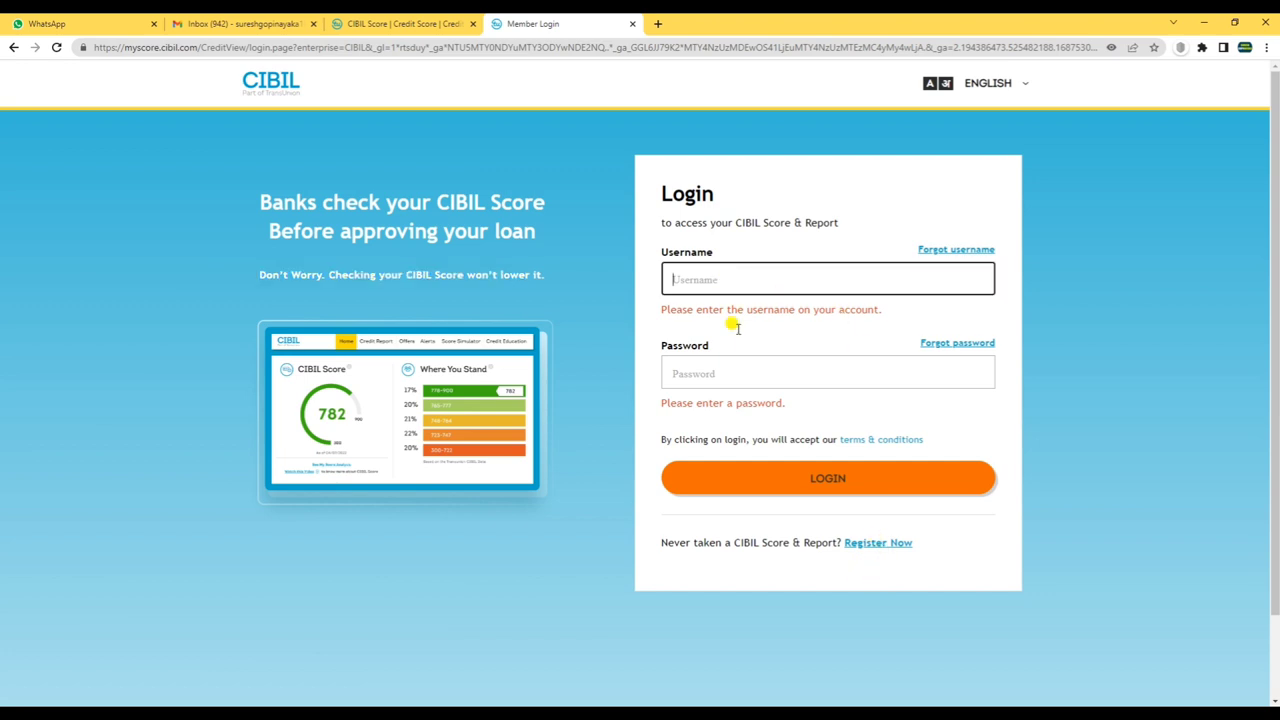
click(705, 397)
- Reopen the free sign-up form from cibil.com and step through its e-mail, password and first-name fields
click(390, 24)
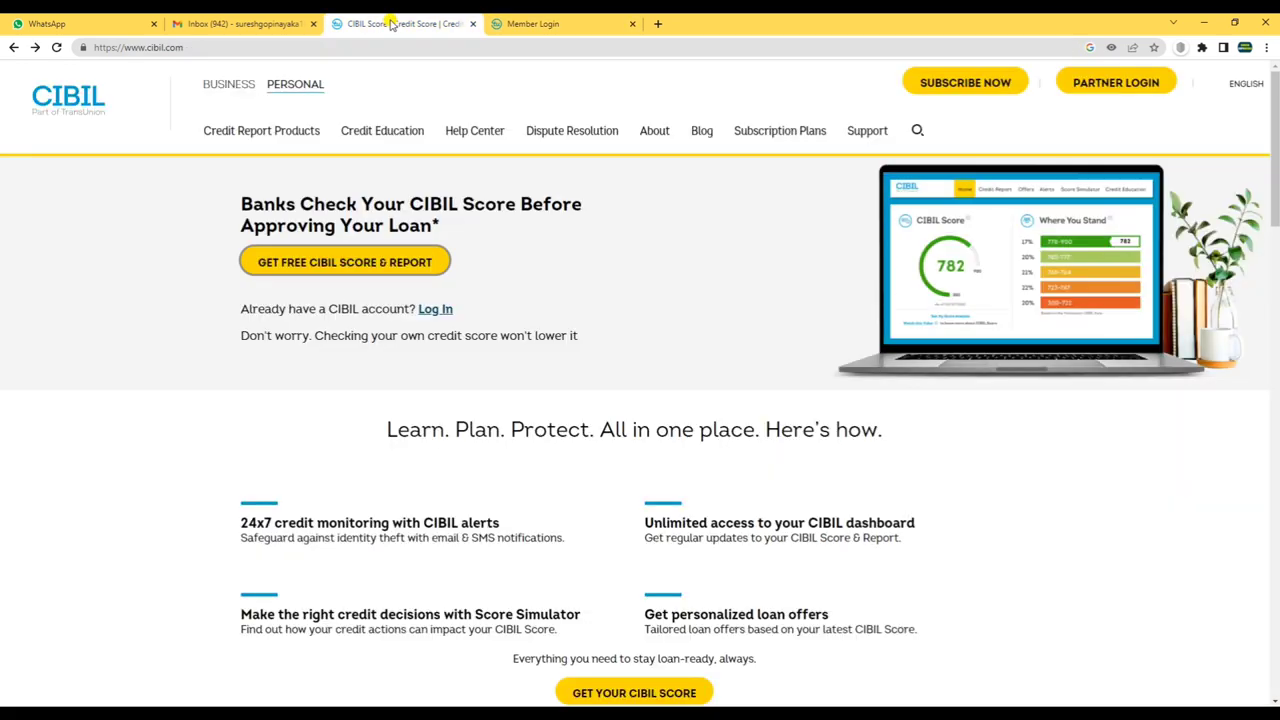
click(335, 266)
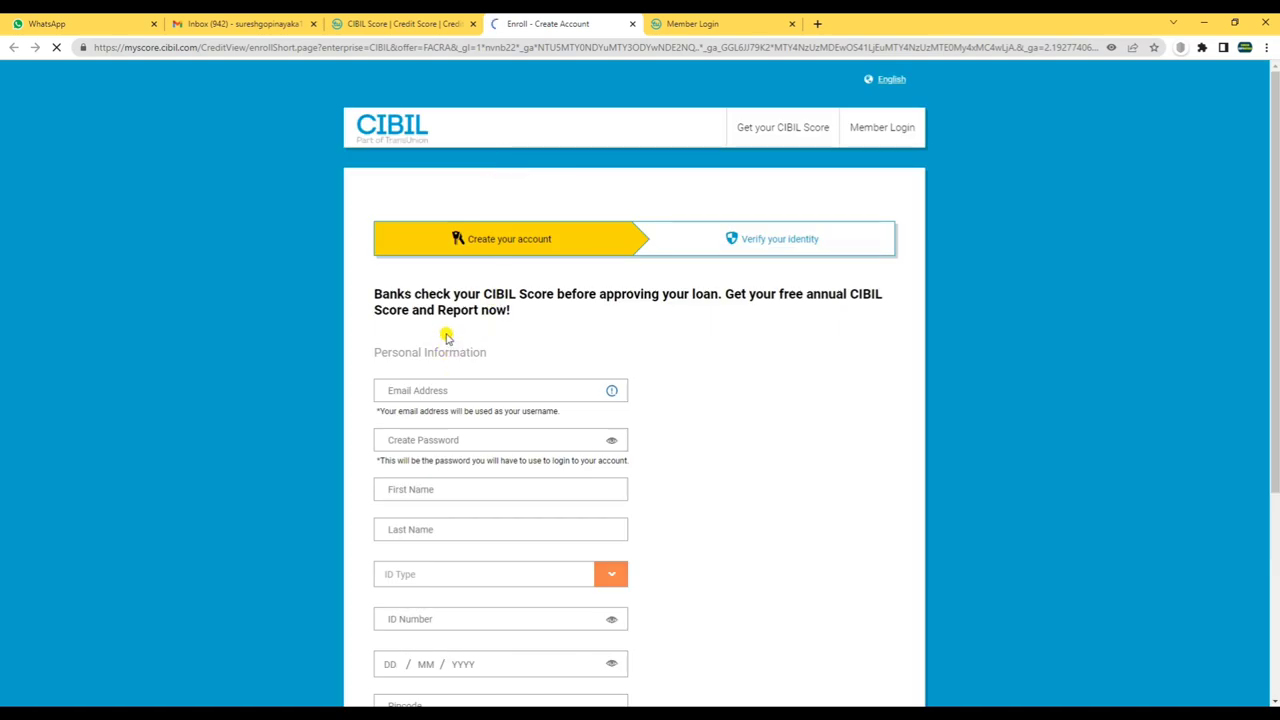
scroll(447, 337, down, 1)
click(432, 316)
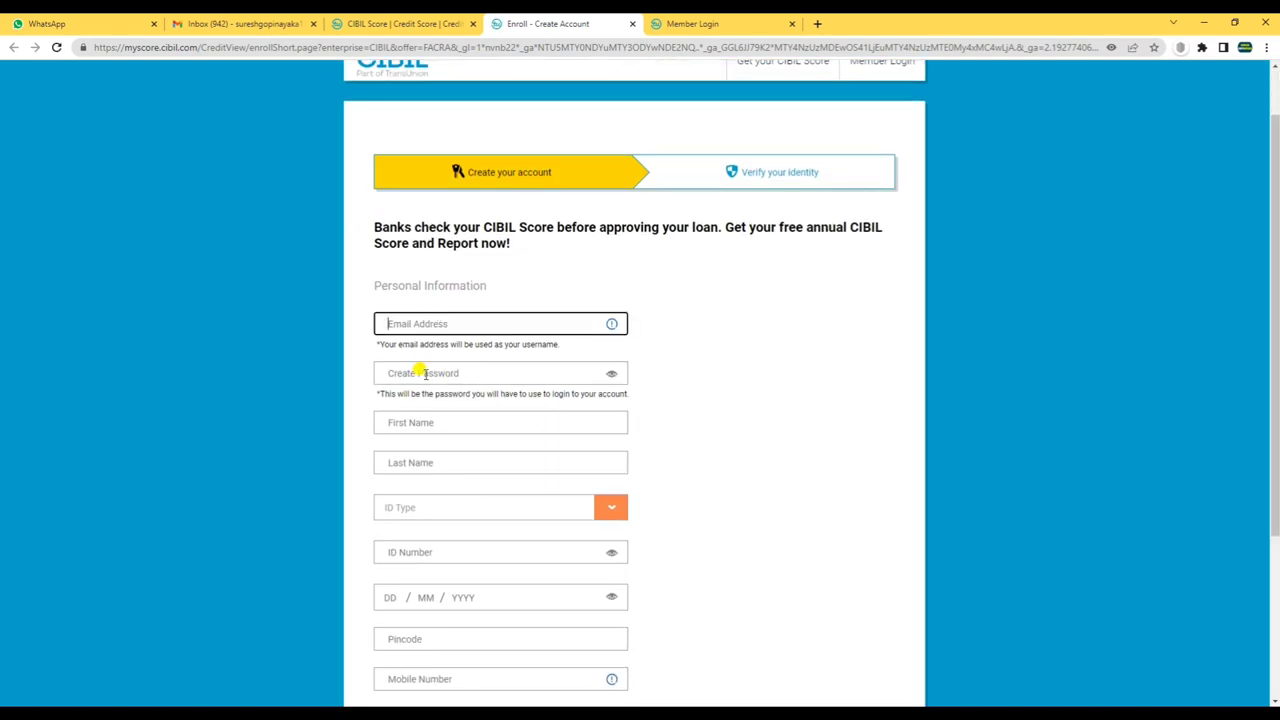
click(421, 376)
click(418, 440)
scroll(440, 540, down, 3)
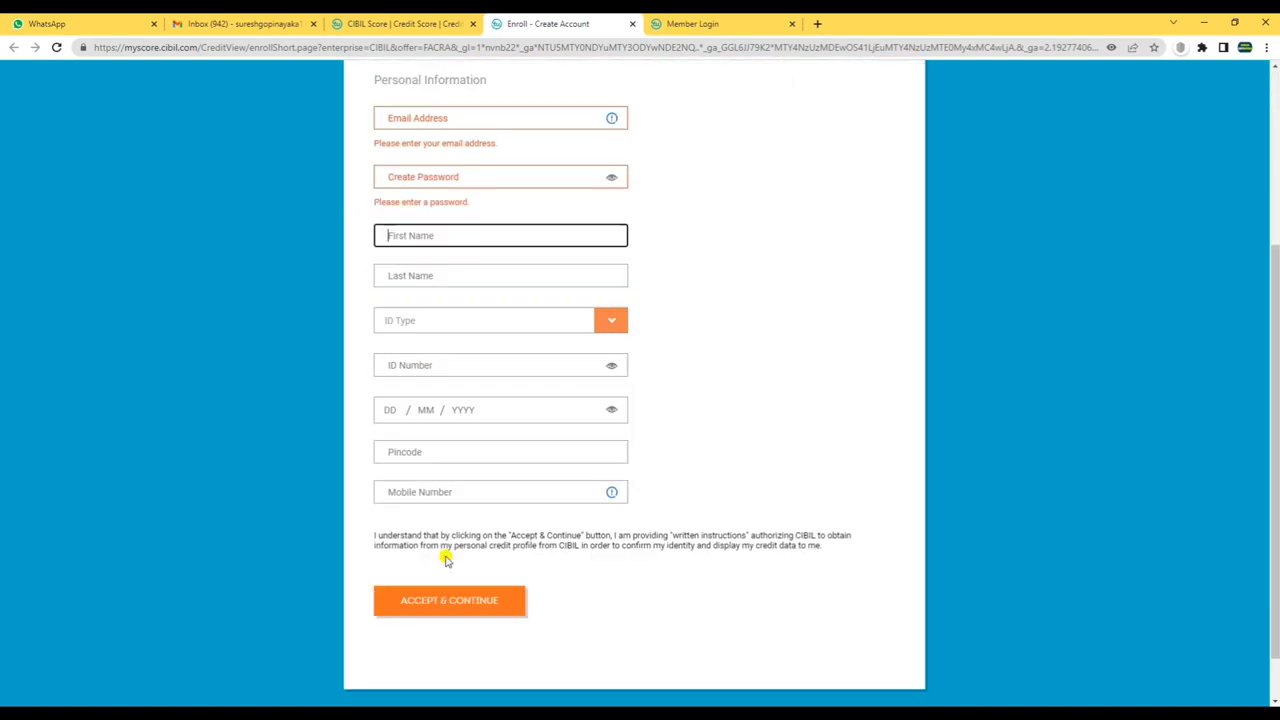
- Back on Member Login, check the Username and Password fields, then follow Register Now
click(694, 27)
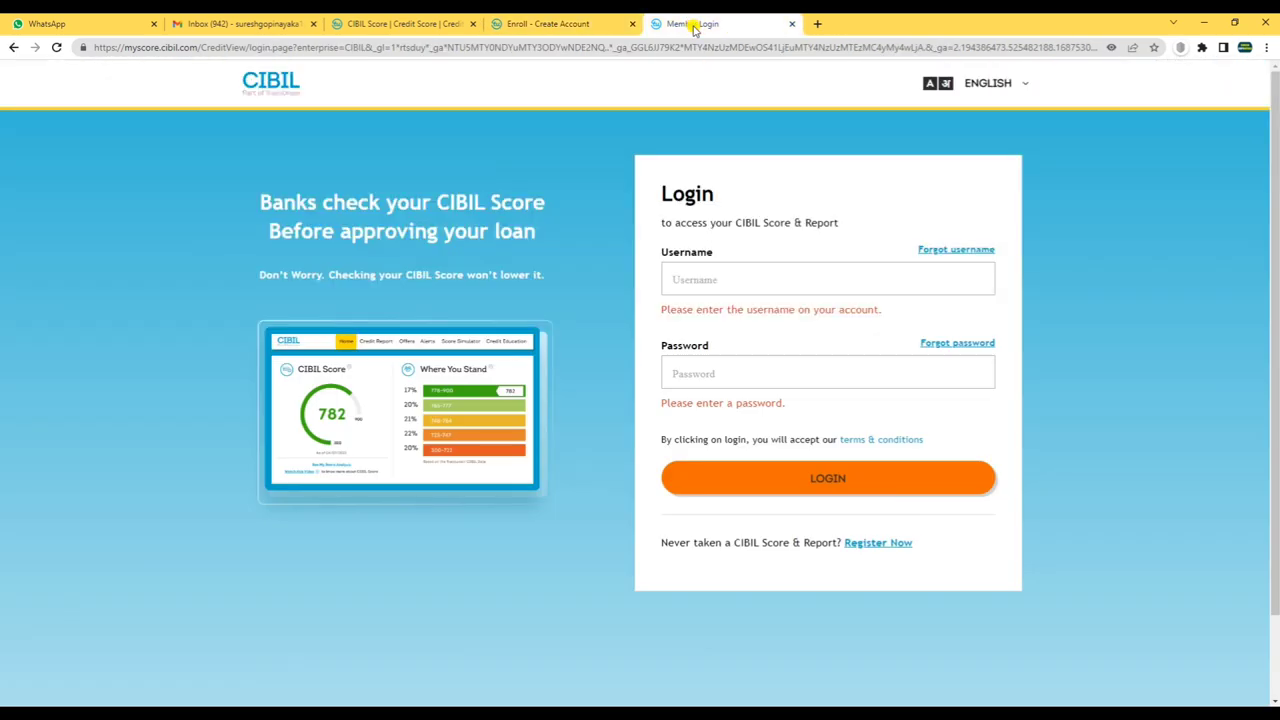
click(742, 272)
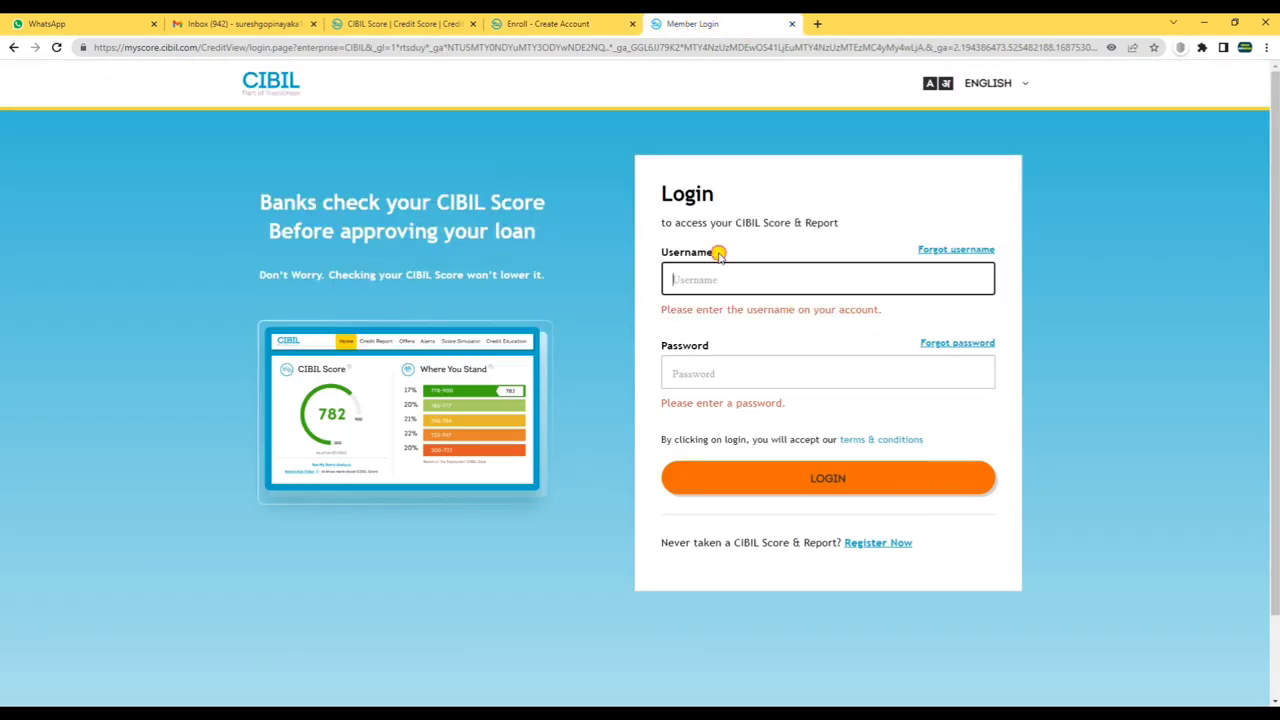
double_click(700, 252)
drag(709, 346, 674, 346)
click(708, 276)
click(707, 365)
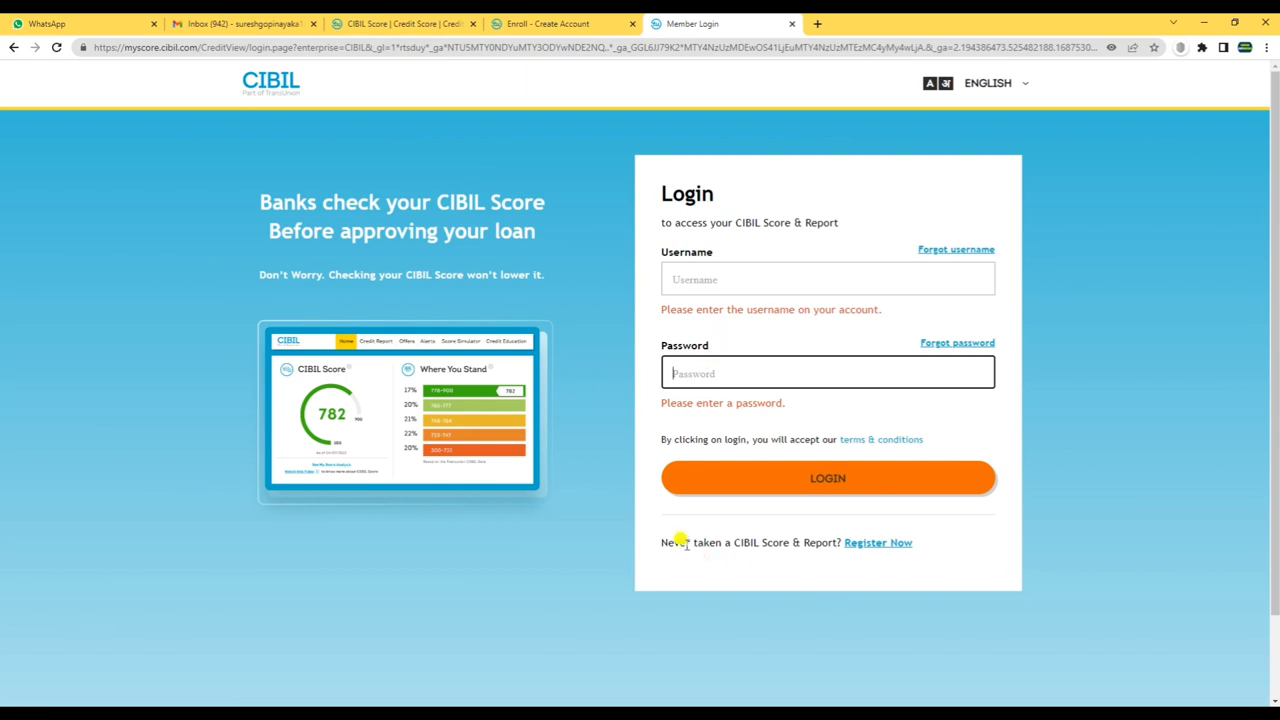
drag(663, 543, 822, 546)
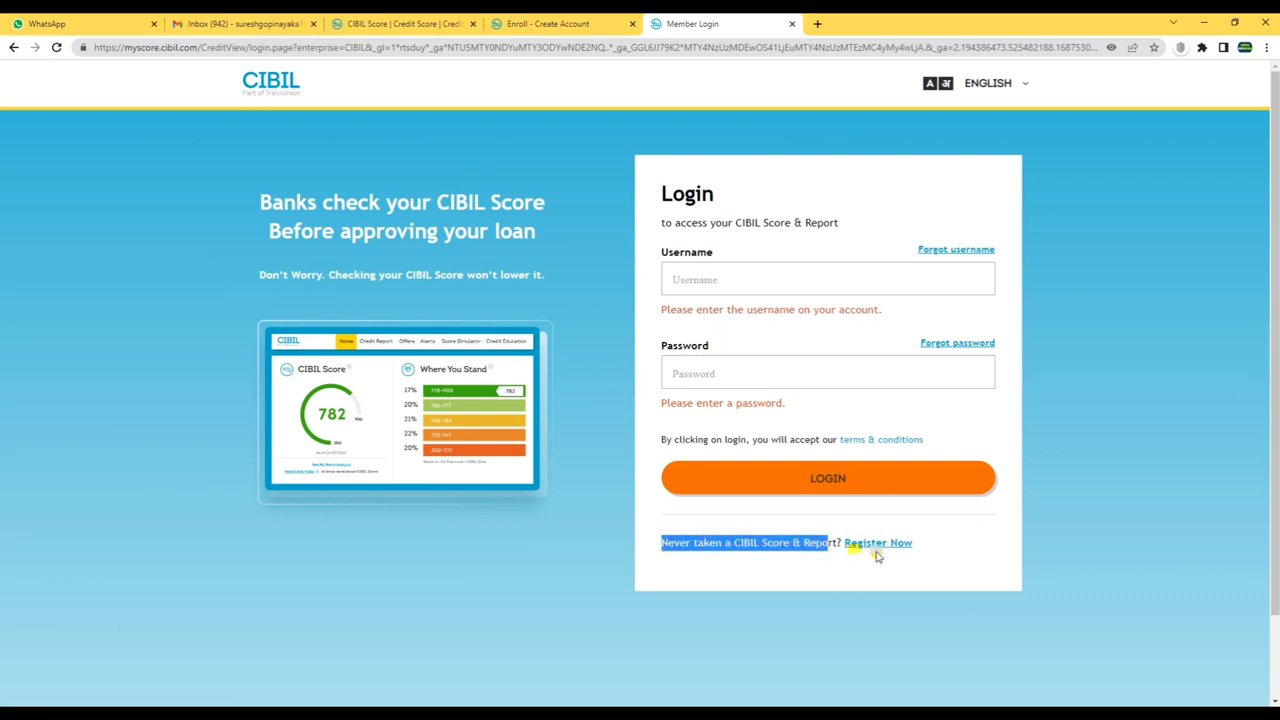
click(868, 546)
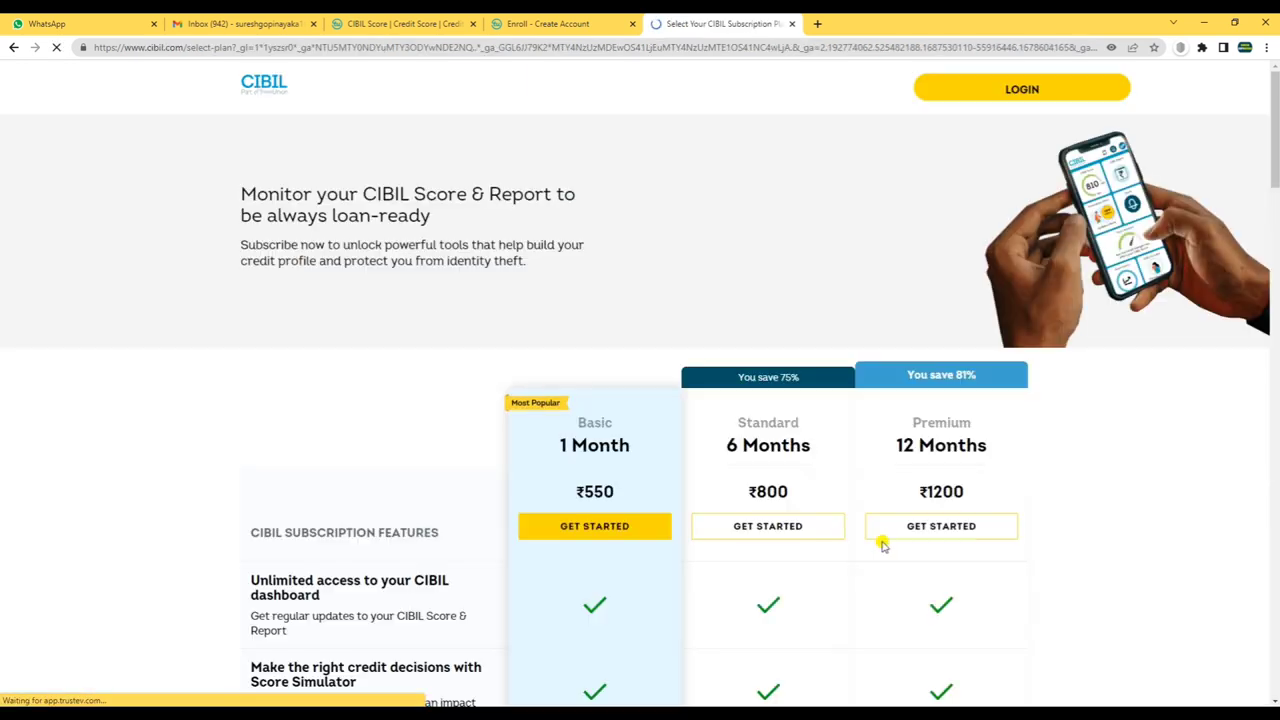
scroll(758, 310, down, 5)
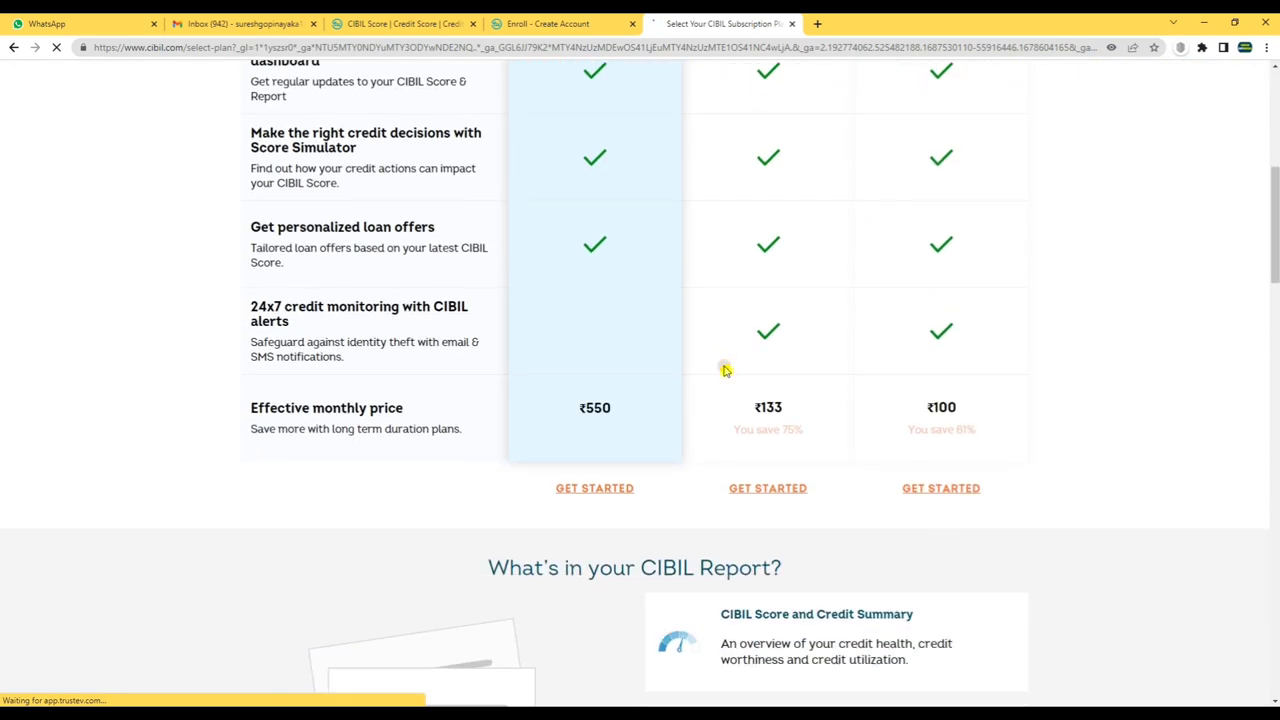
scroll(758, 400, up, 6)
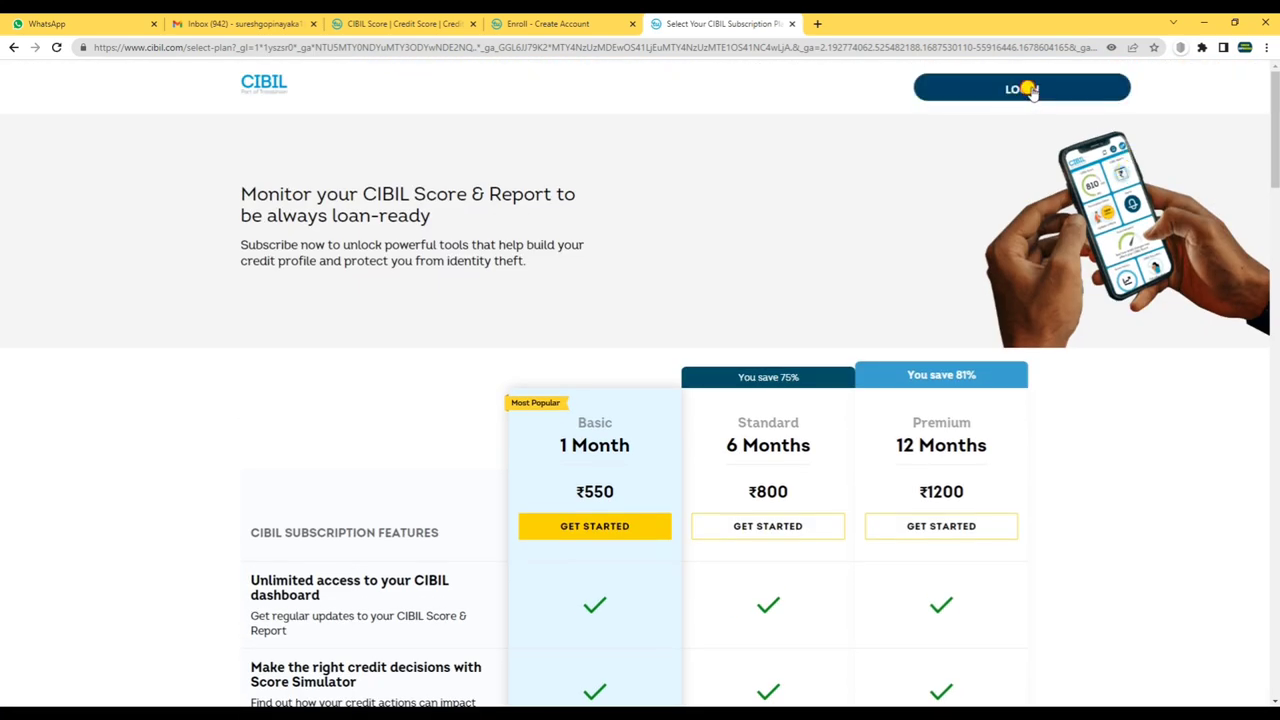
click(1045, 89)
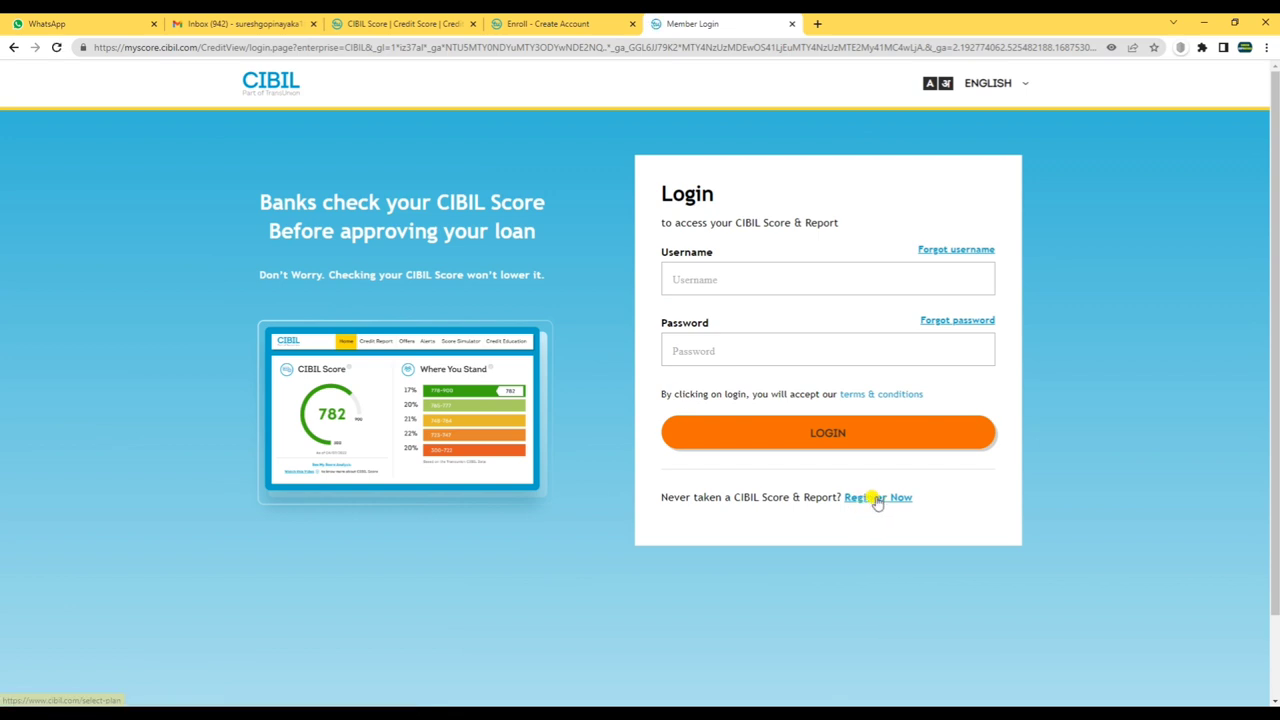
click(871, 498)
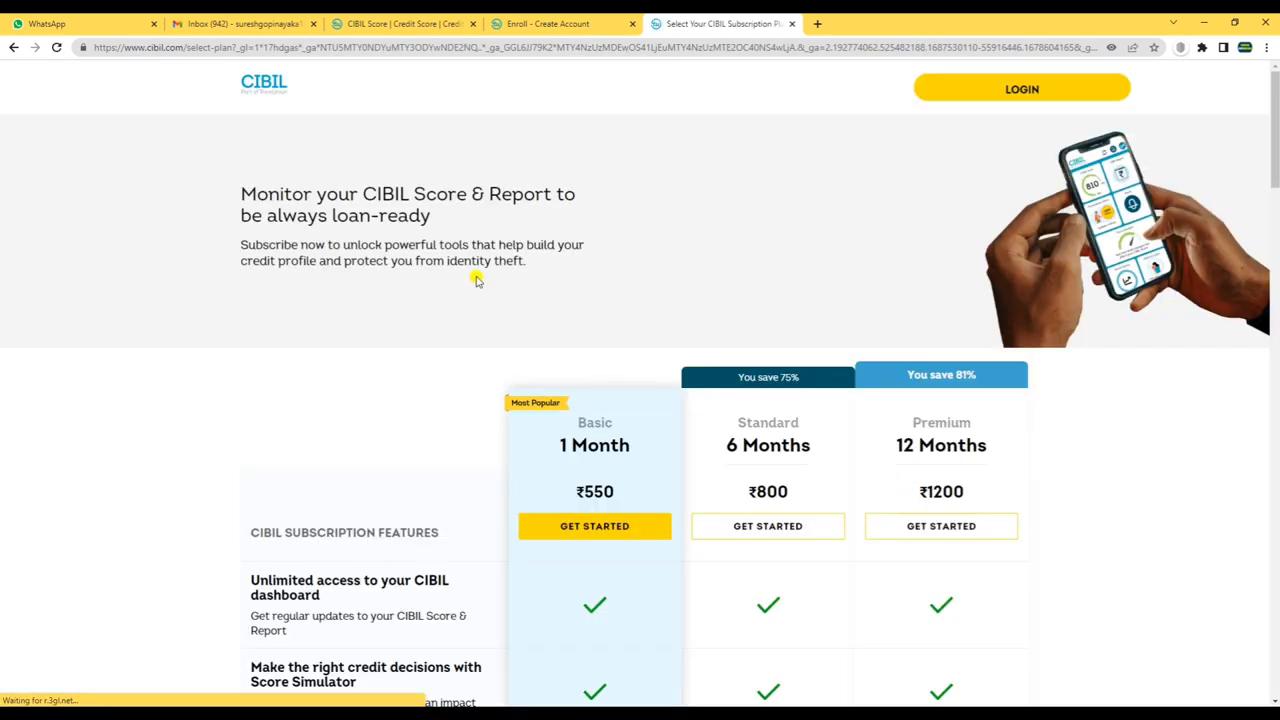
scroll(500, 320, down, 8)
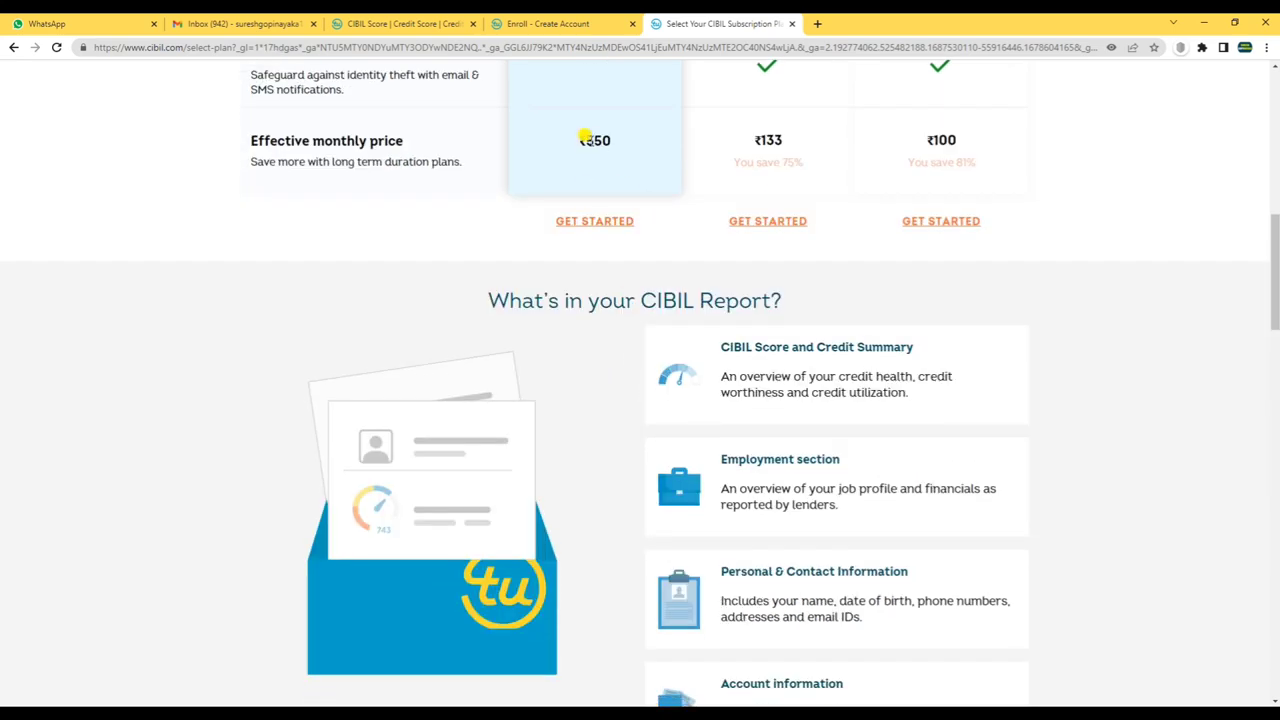
scroll(843, 277, up, 4)
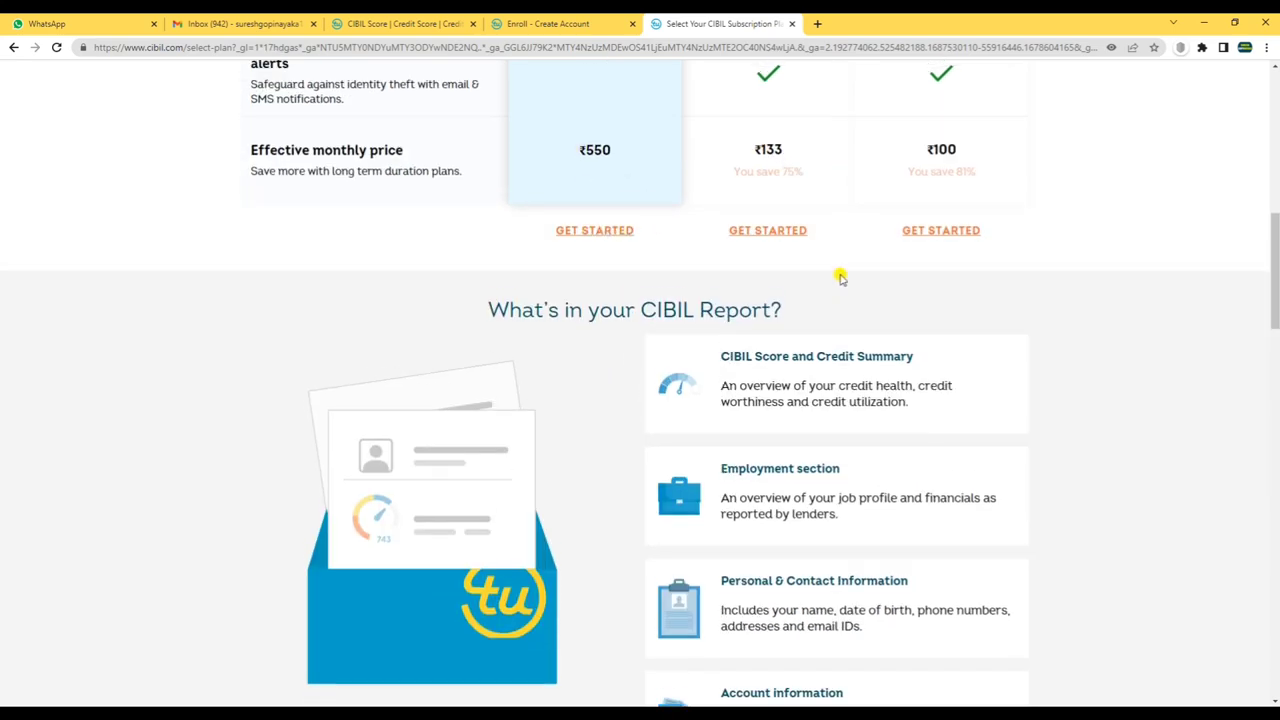
click(558, 22)
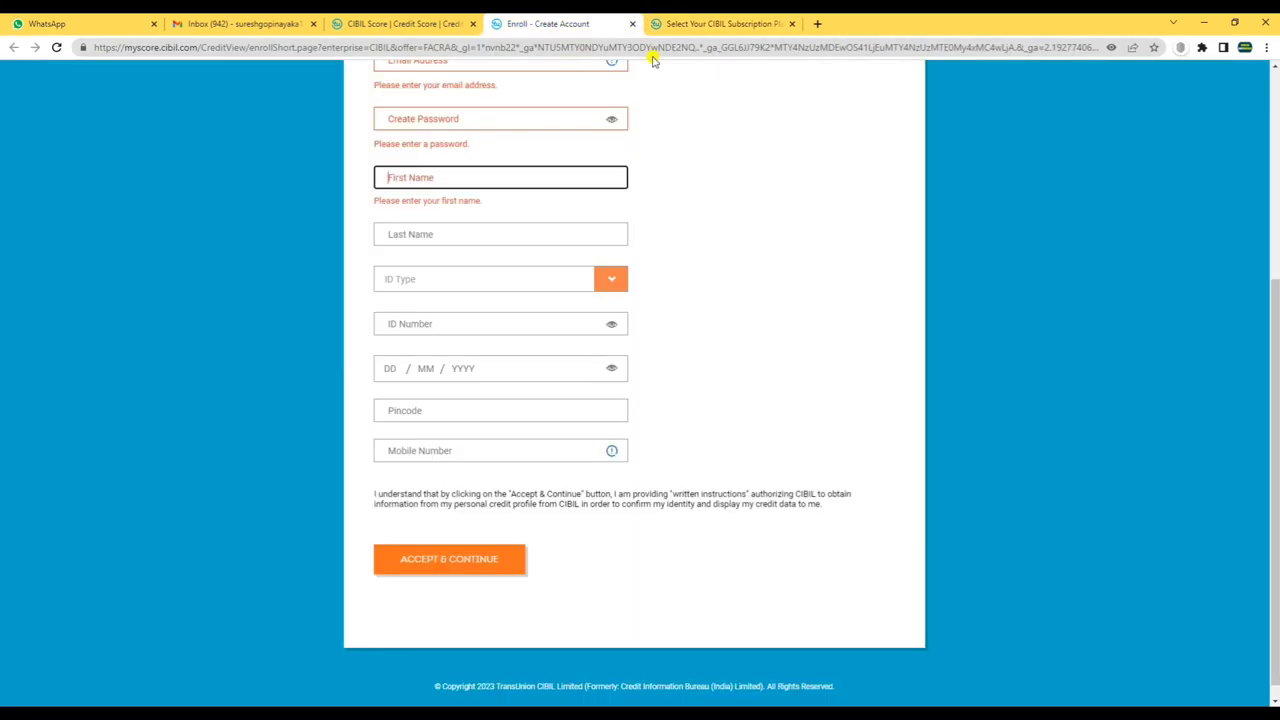
scroll(515, 203, up, 3)
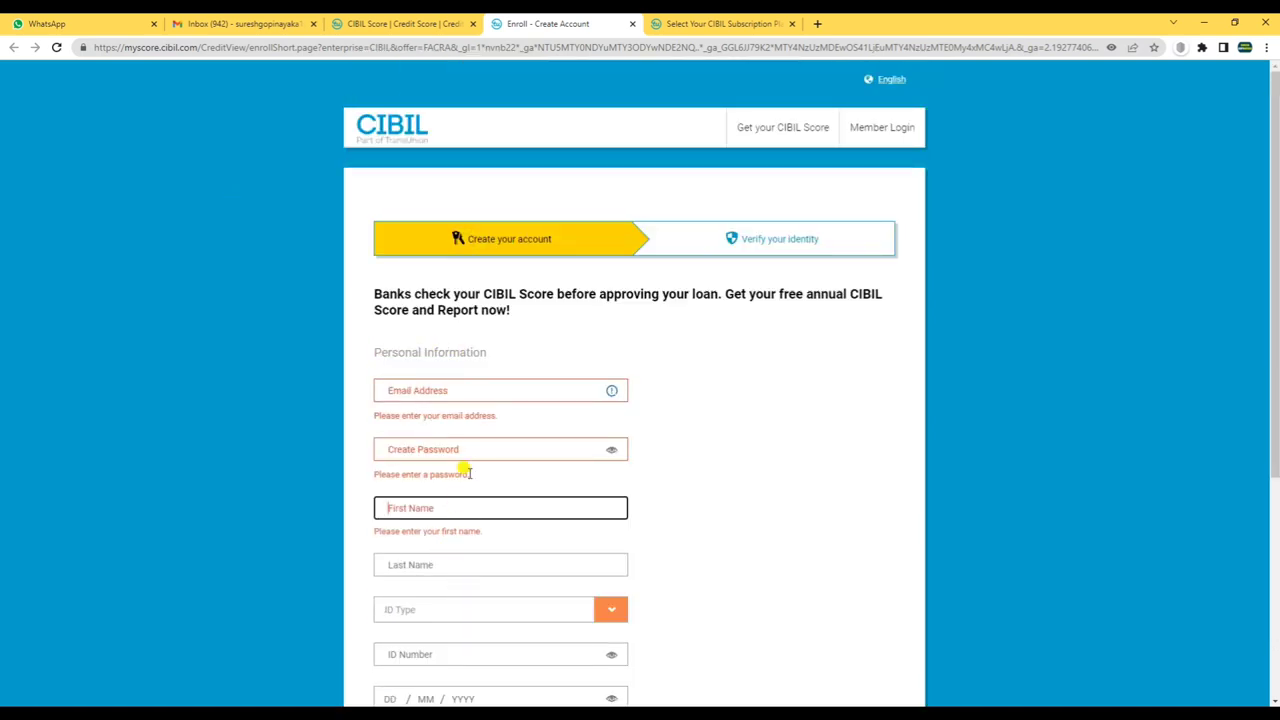
click(402, 23)
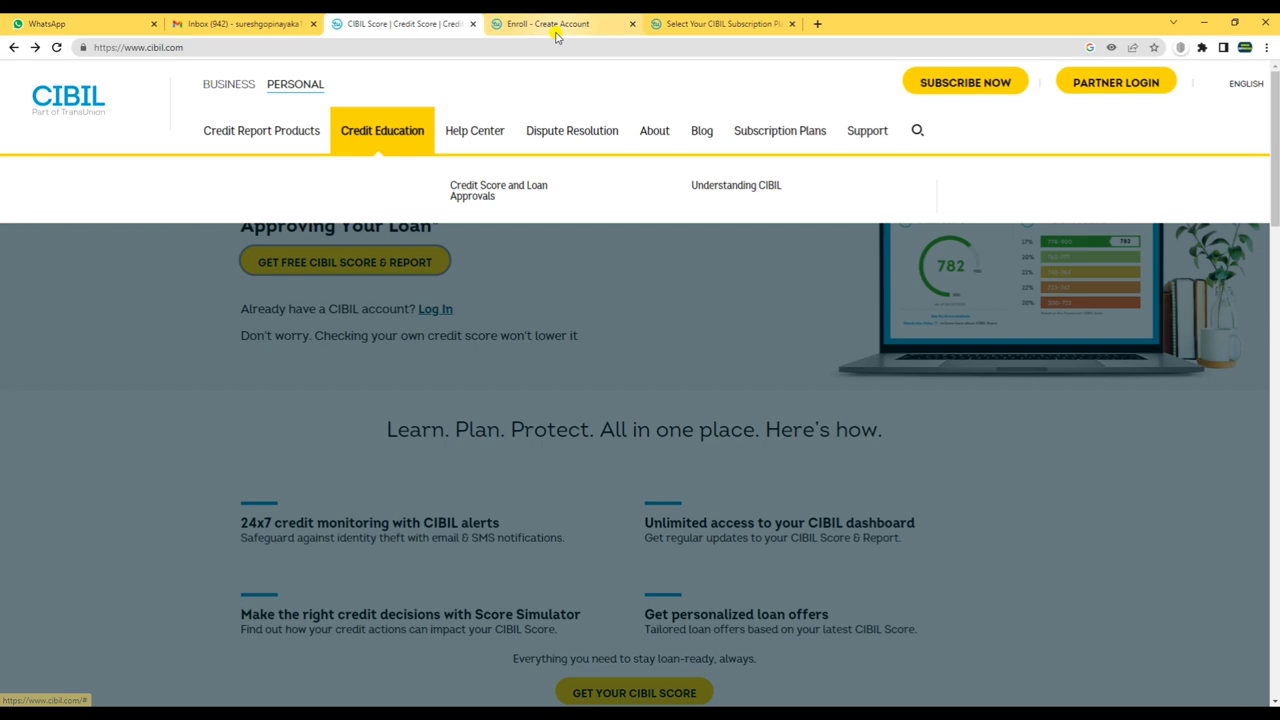
click(548, 23)
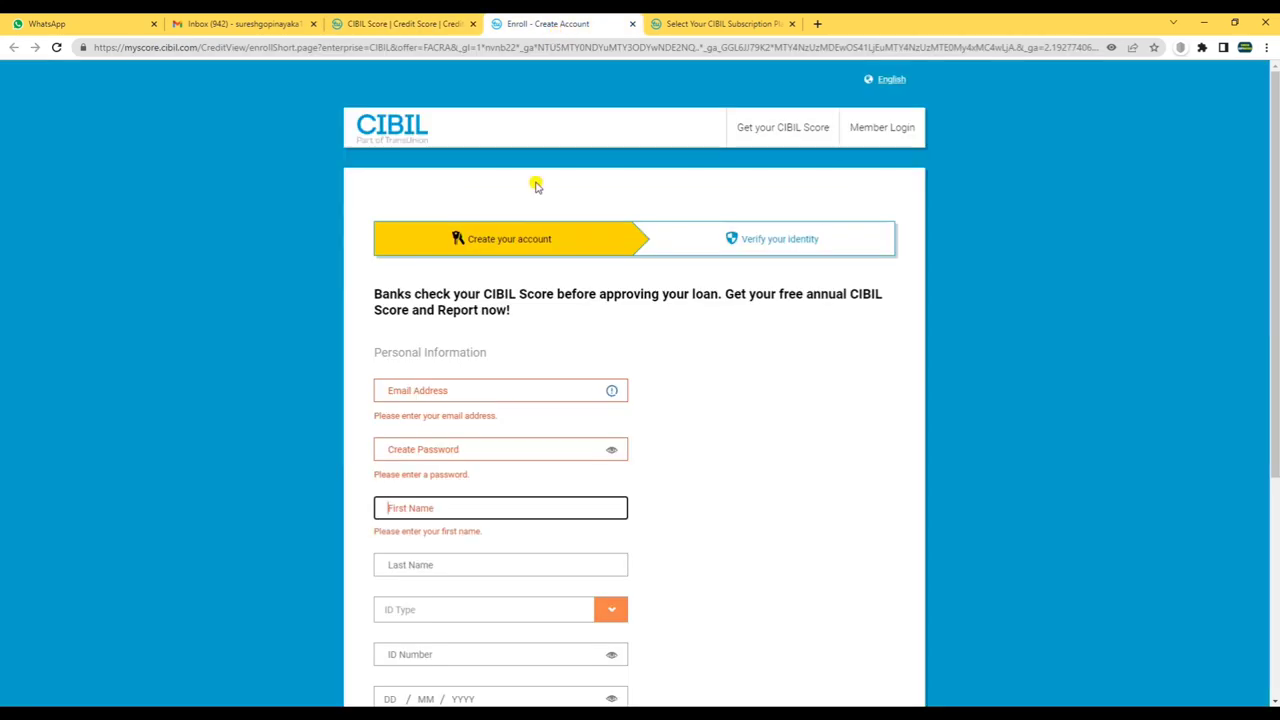
scroll(470, 505, down, 3)
scroll(551, 466, up, 2)
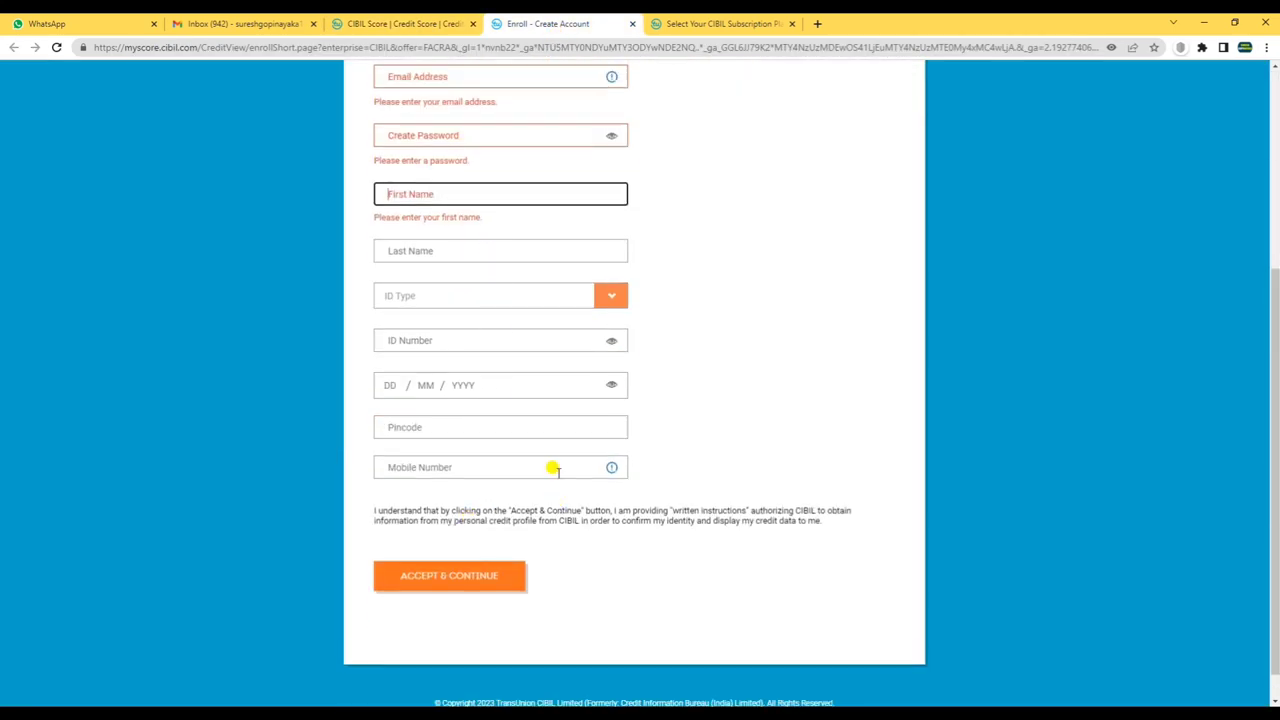
click(741, 24)
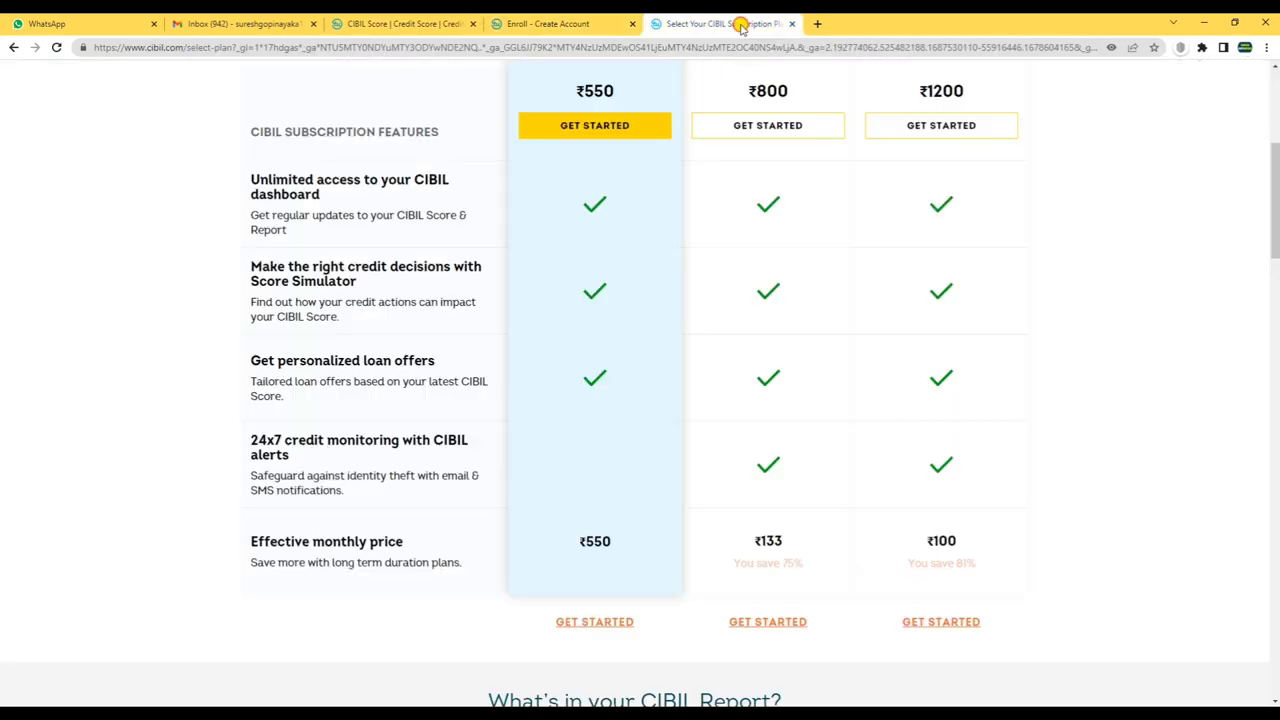
scroll(977, 257, up, 4)
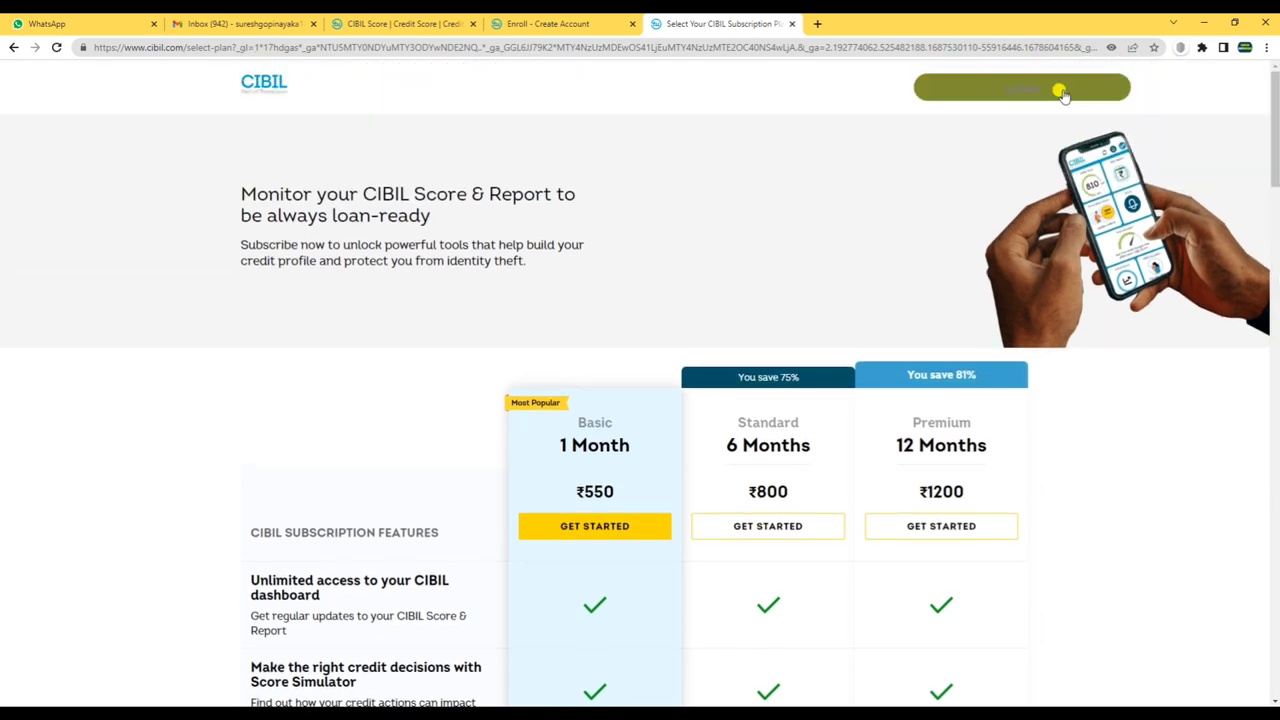
click(1060, 90)
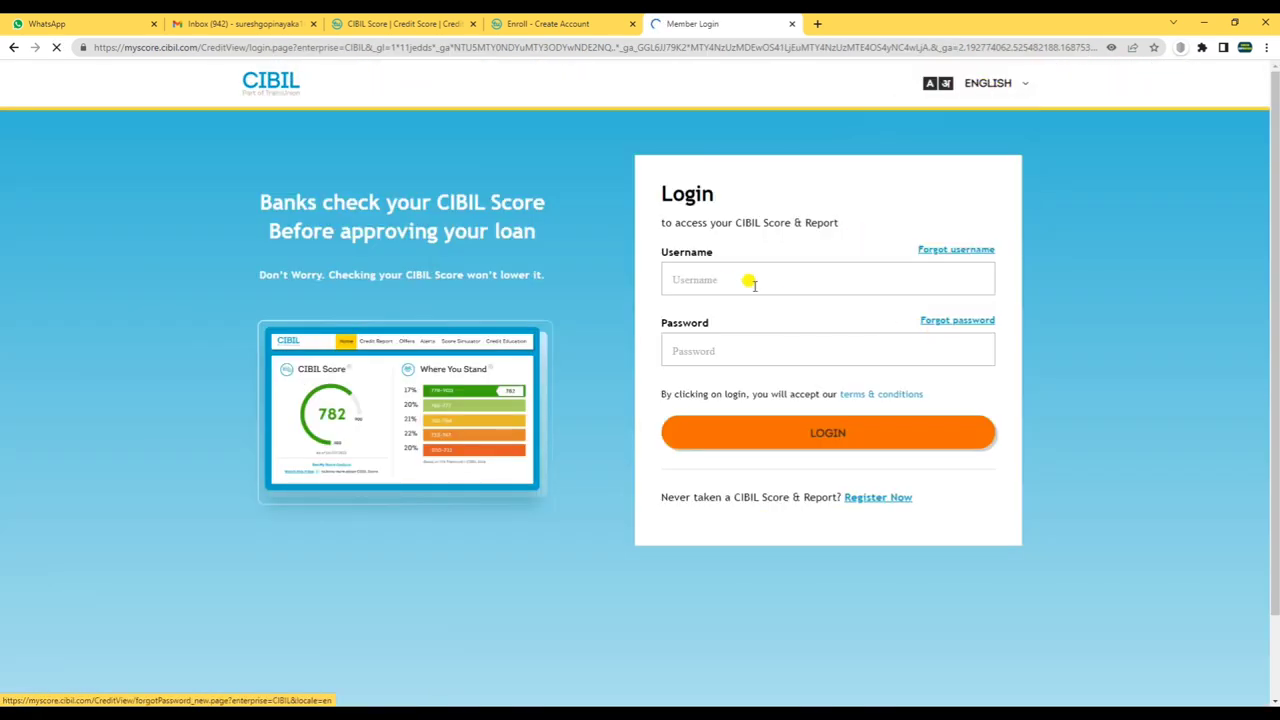
click(749, 280)
click(697, 345)
click(530, 24)
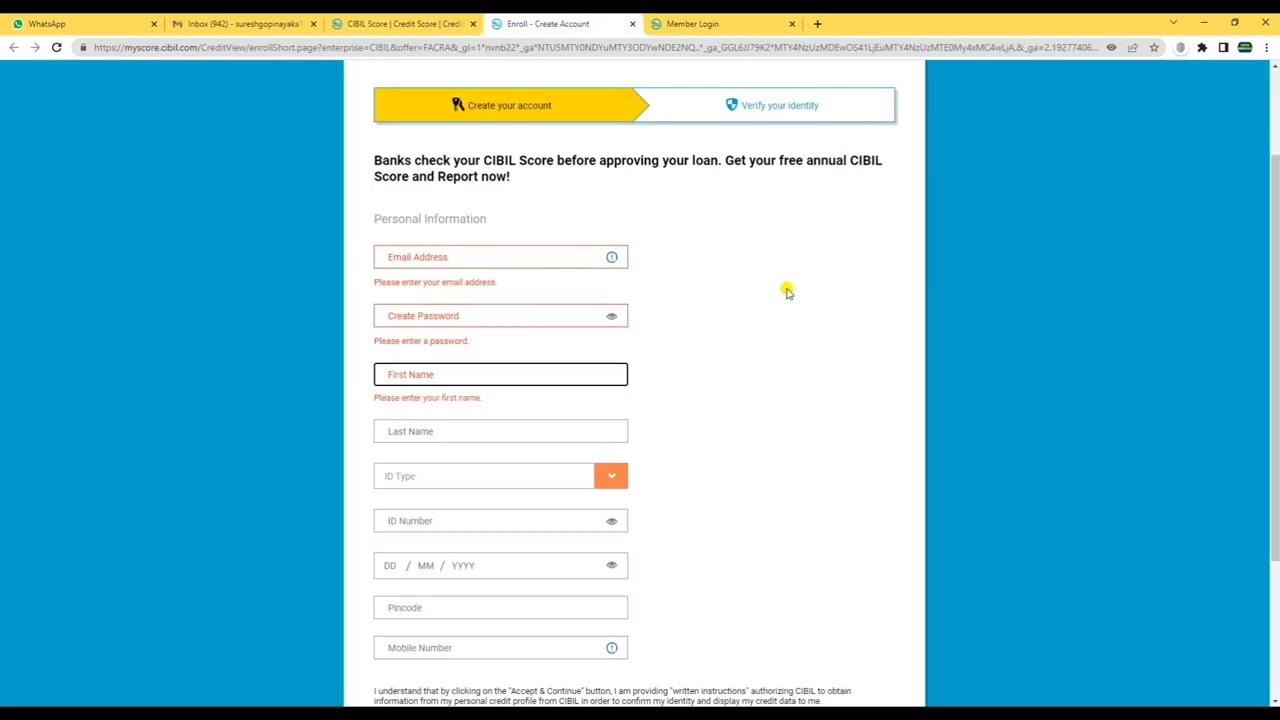
scroll(786, 289, up, 2)
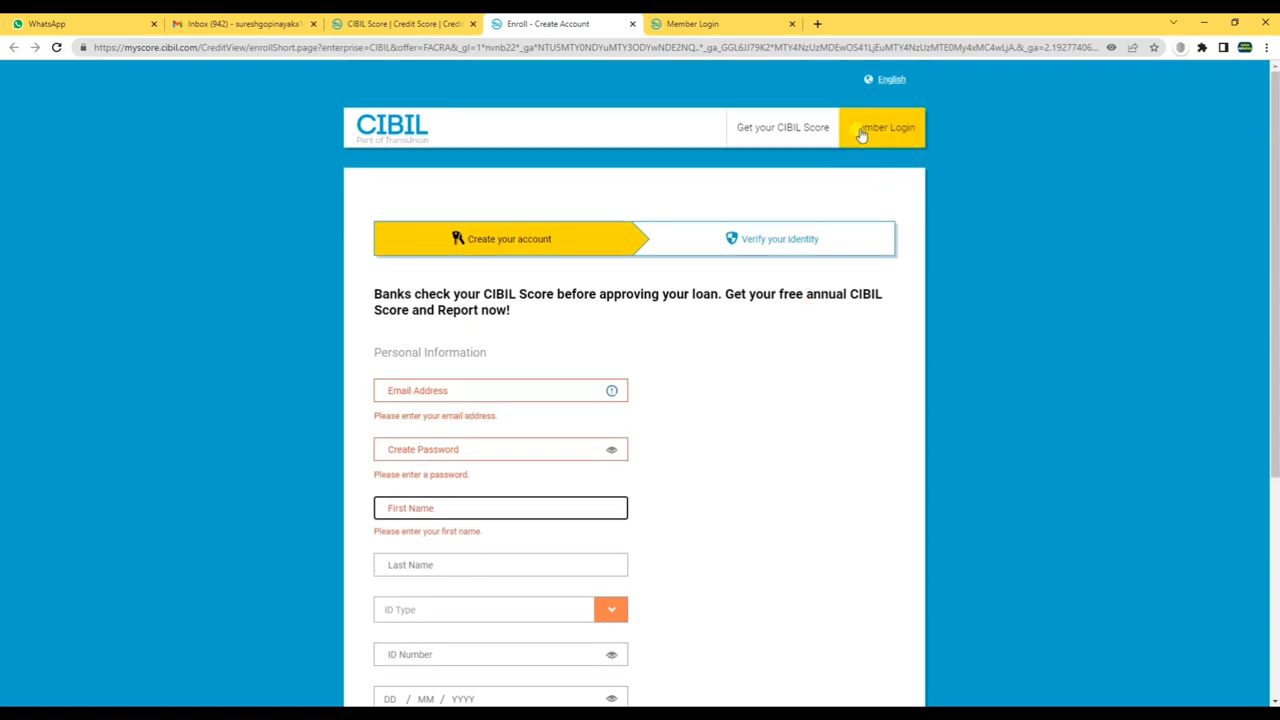
scroll(471, 397, down, 1)
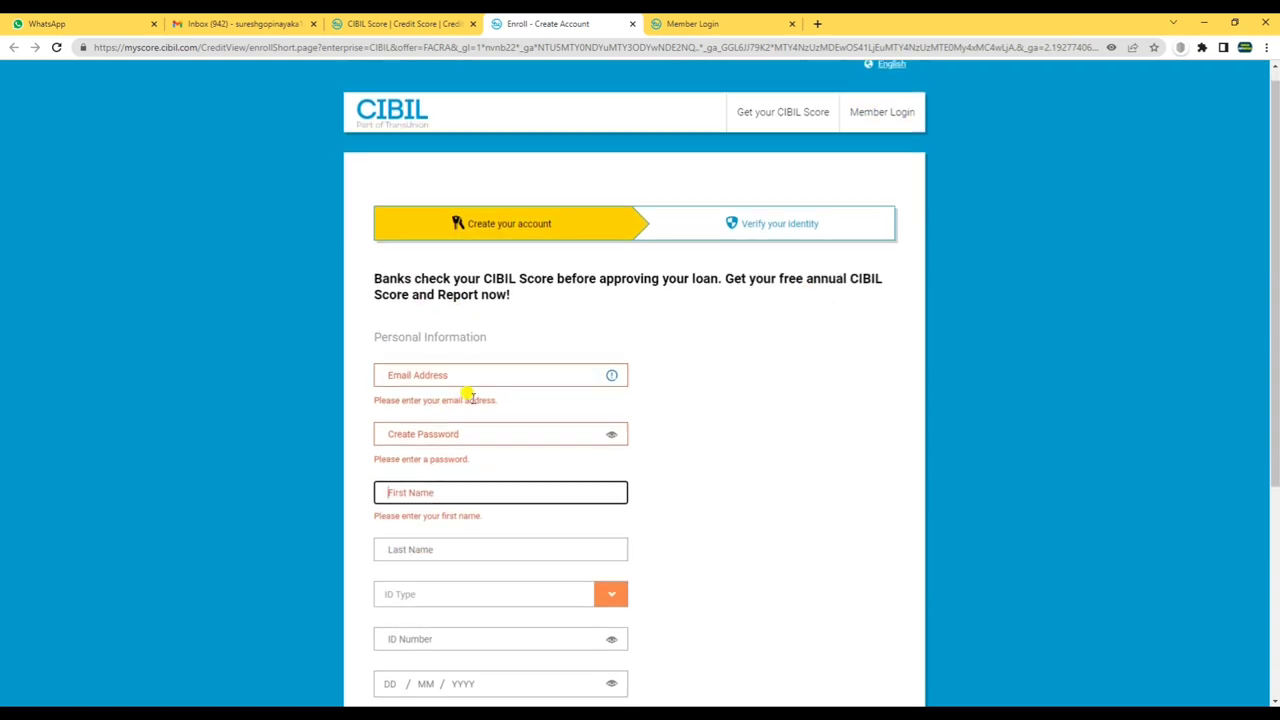
click(414, 323)
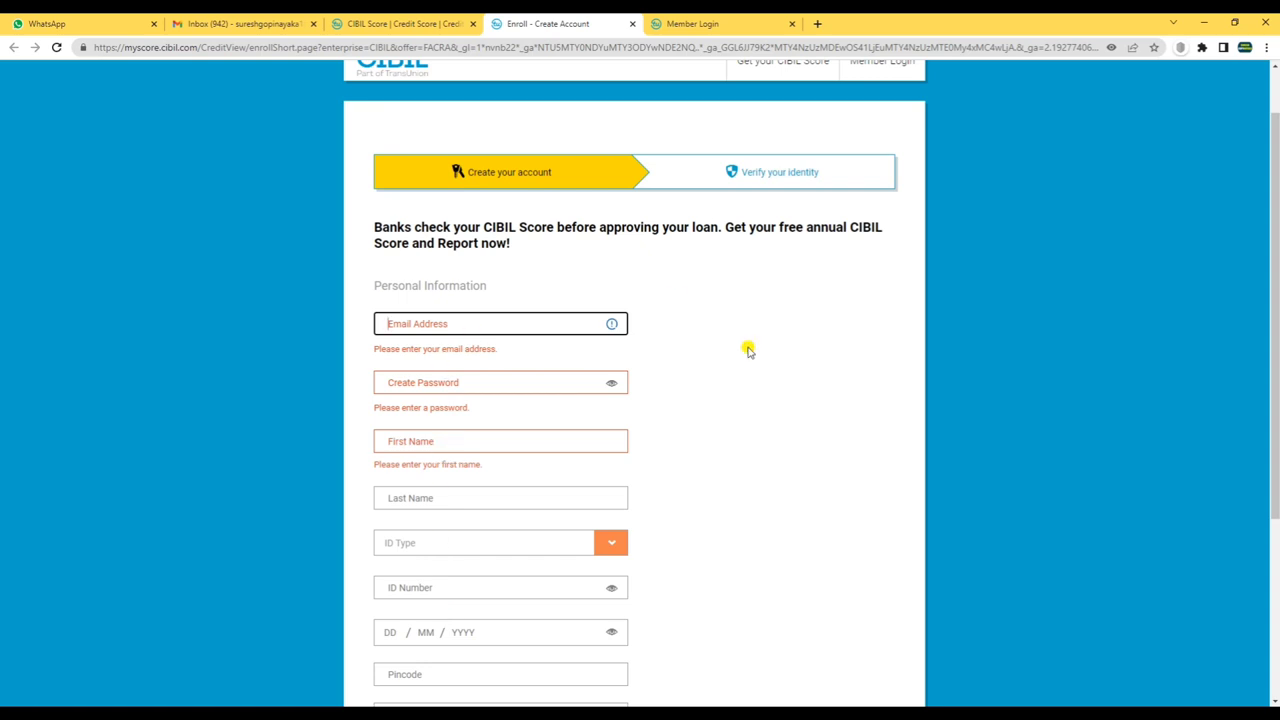
scroll(778, 500, up, 1)
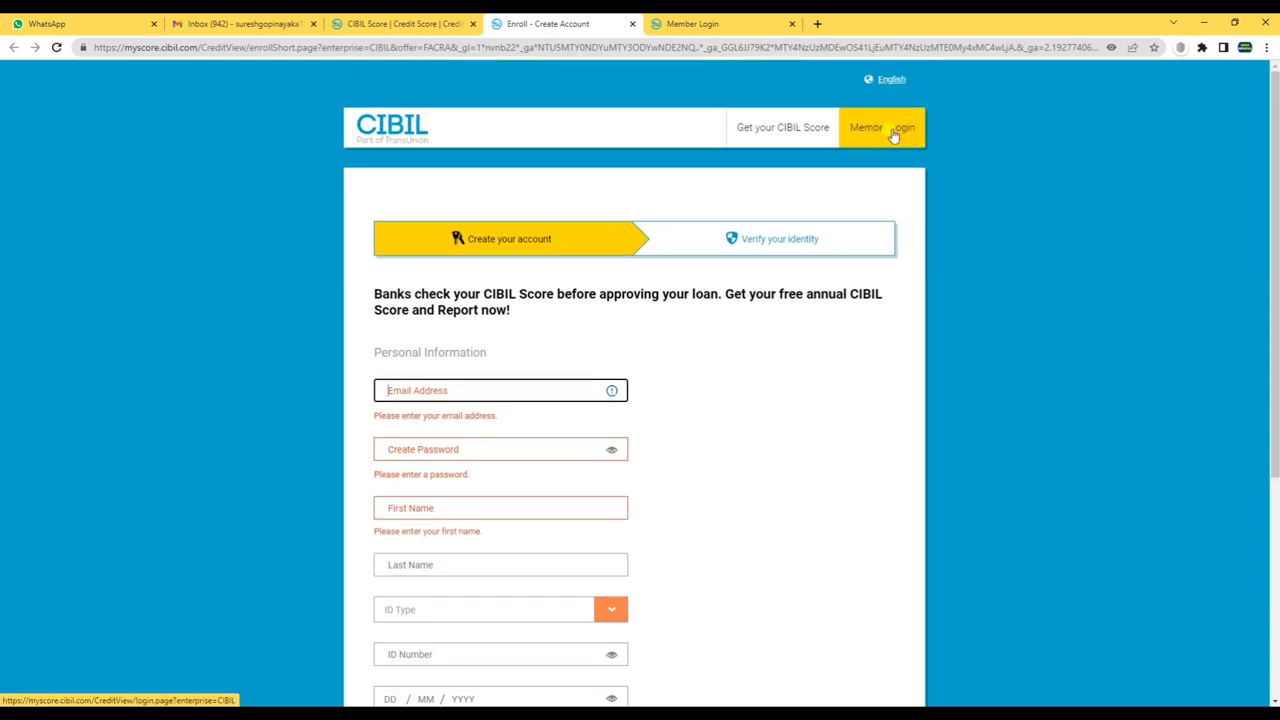
click(688, 28)
click(705, 278)
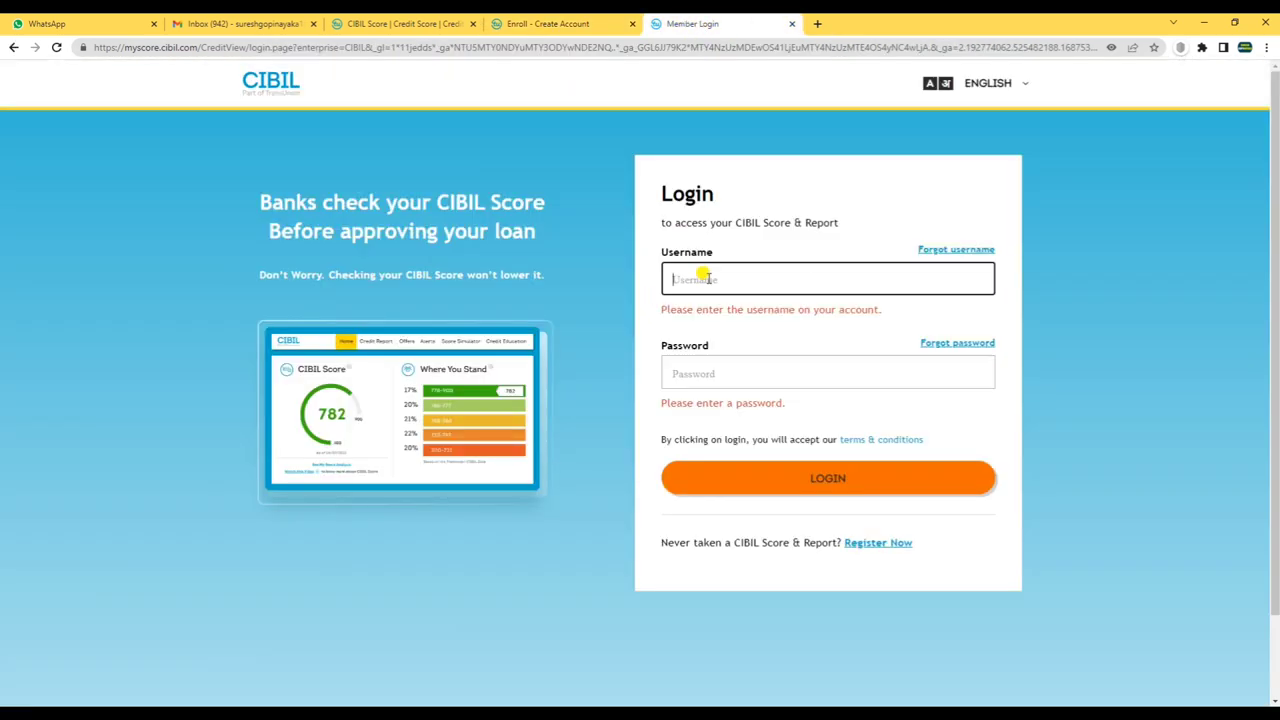
drag(703, 352, 713, 432)
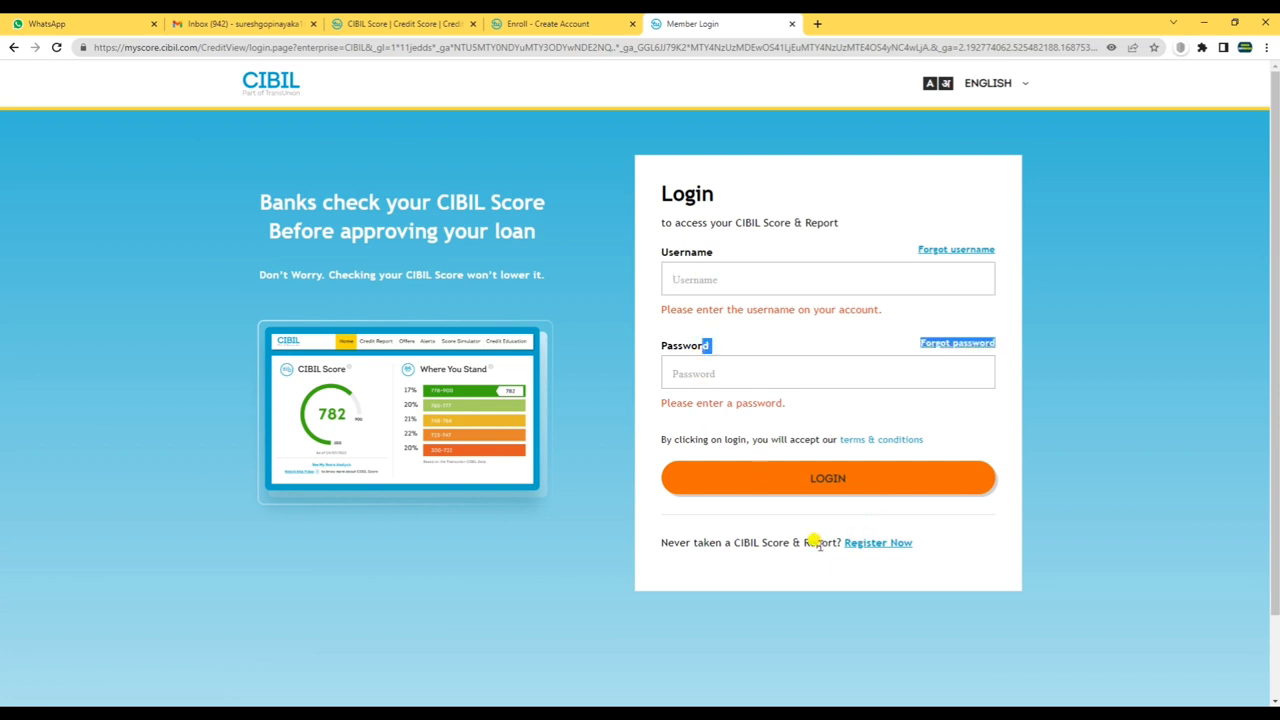
drag(668, 545, 871, 551)
click(871, 543)
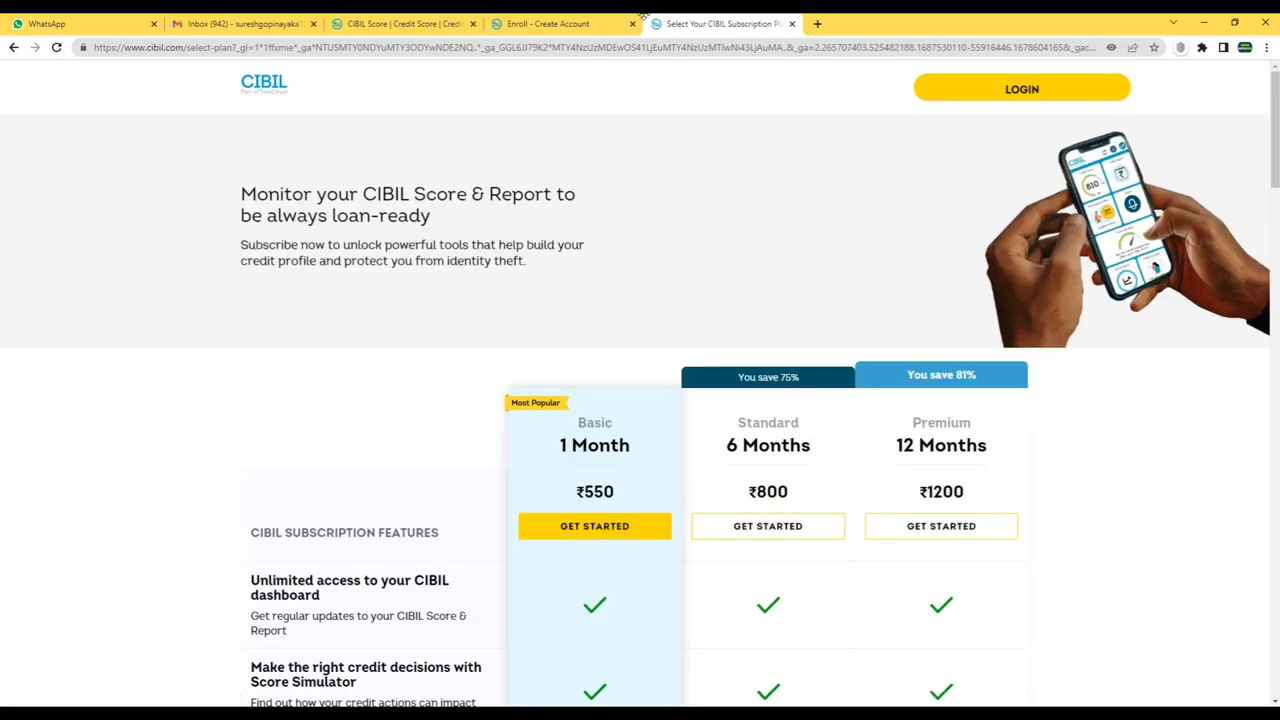
- Open Member Login and move between the Username and Password fields
click(1040, 89)
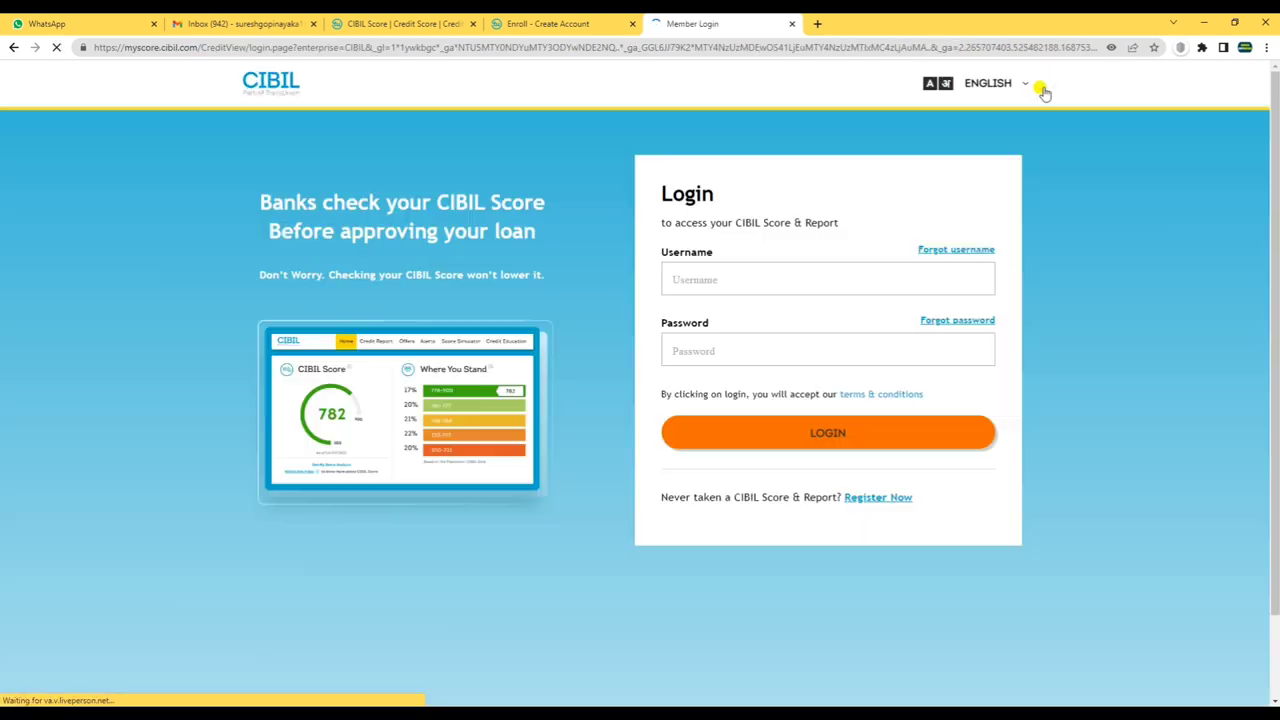
click(717, 280)
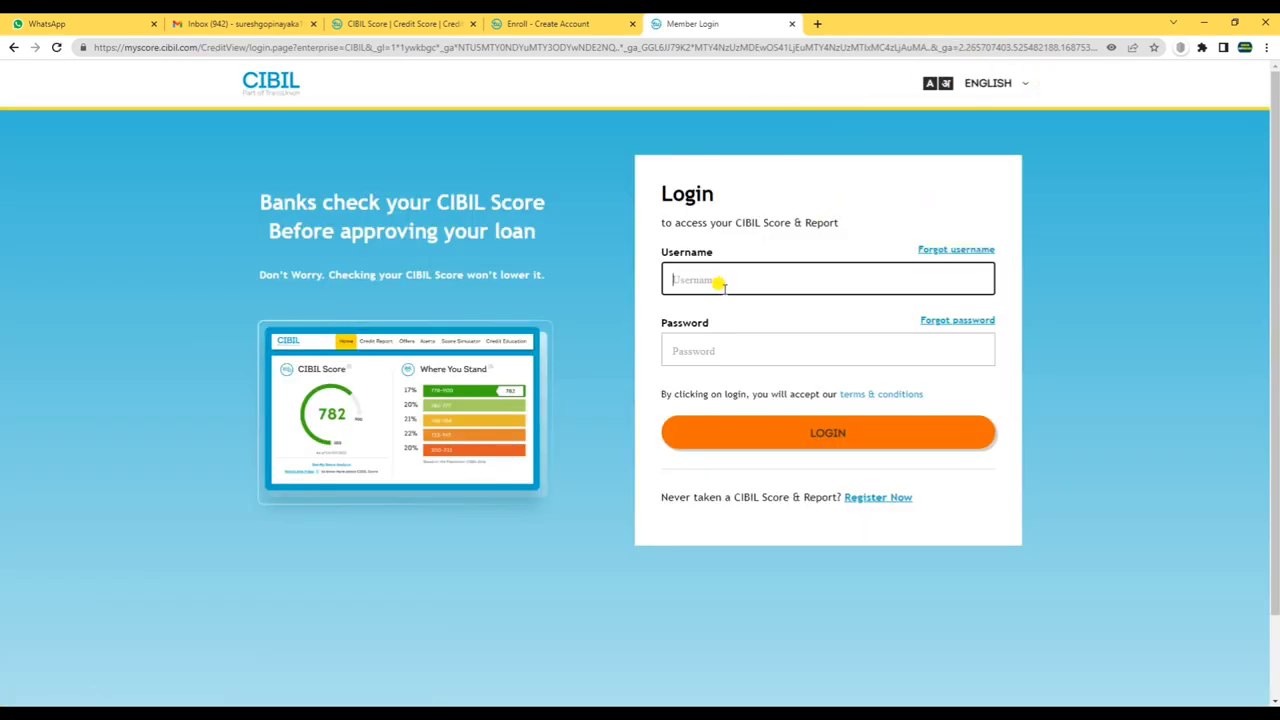
key(Tab)
key(shift+Tab)
key(Tab)
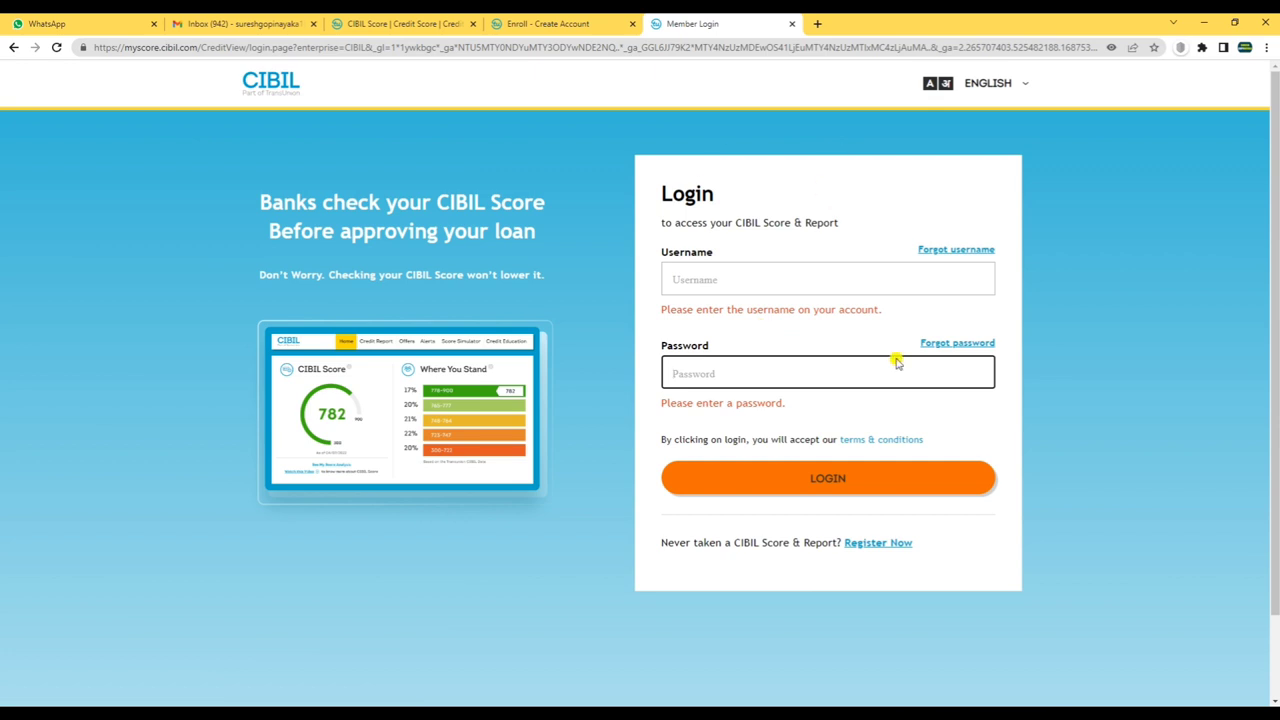
drag(654, 445, 933, 430)
click(928, 333)
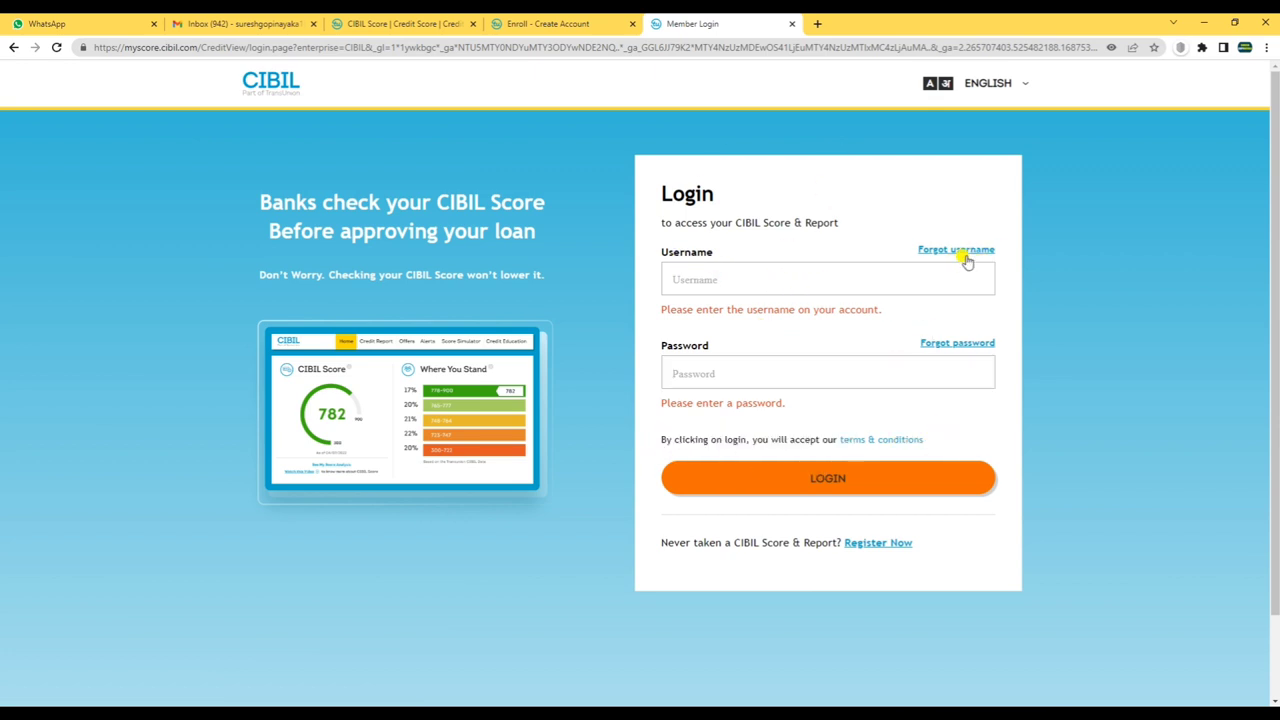
- Open Forgot username, try the mobile number and e-mail options, then check the Gmail inbox
click(968, 251)
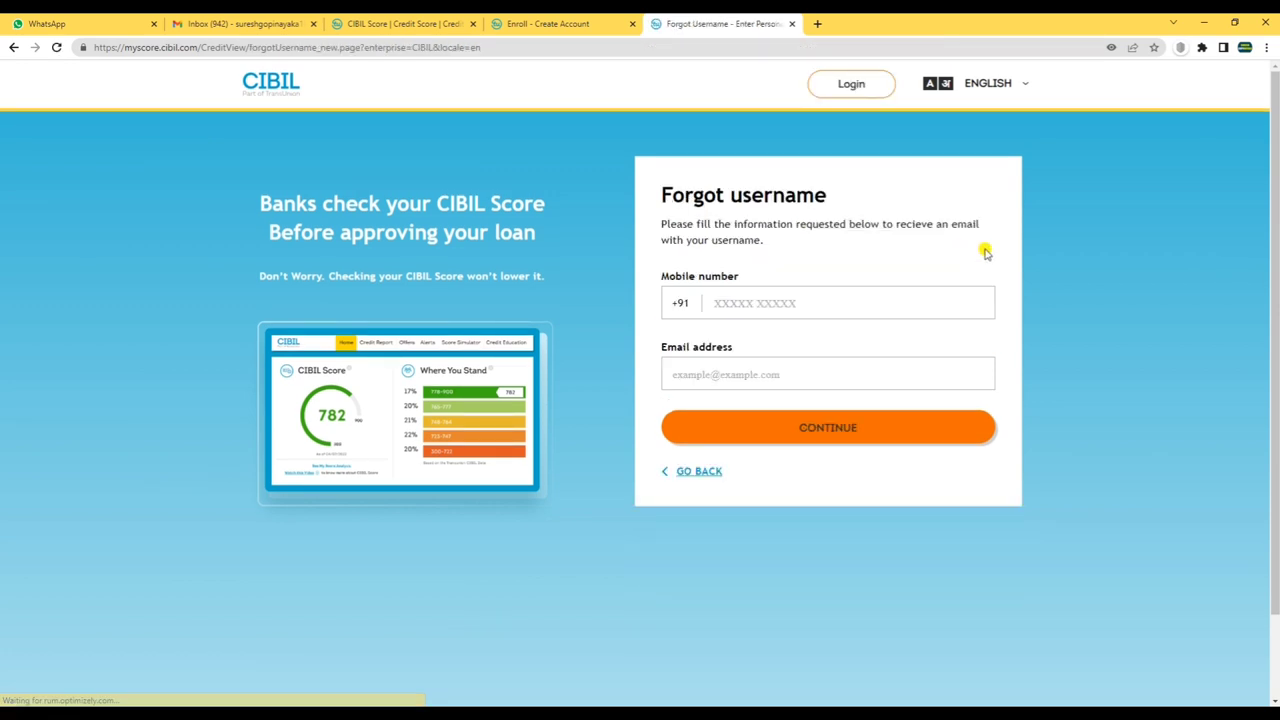
click(757, 301)
click(700, 372)
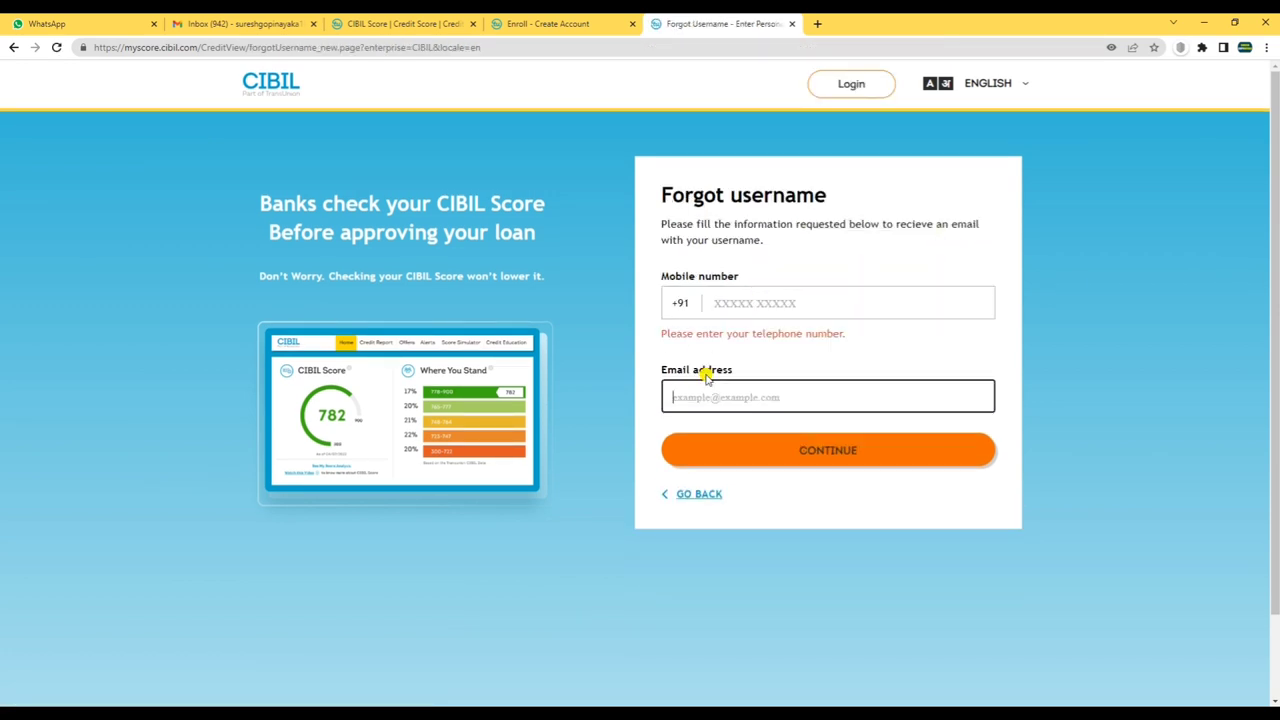
click(226, 24)
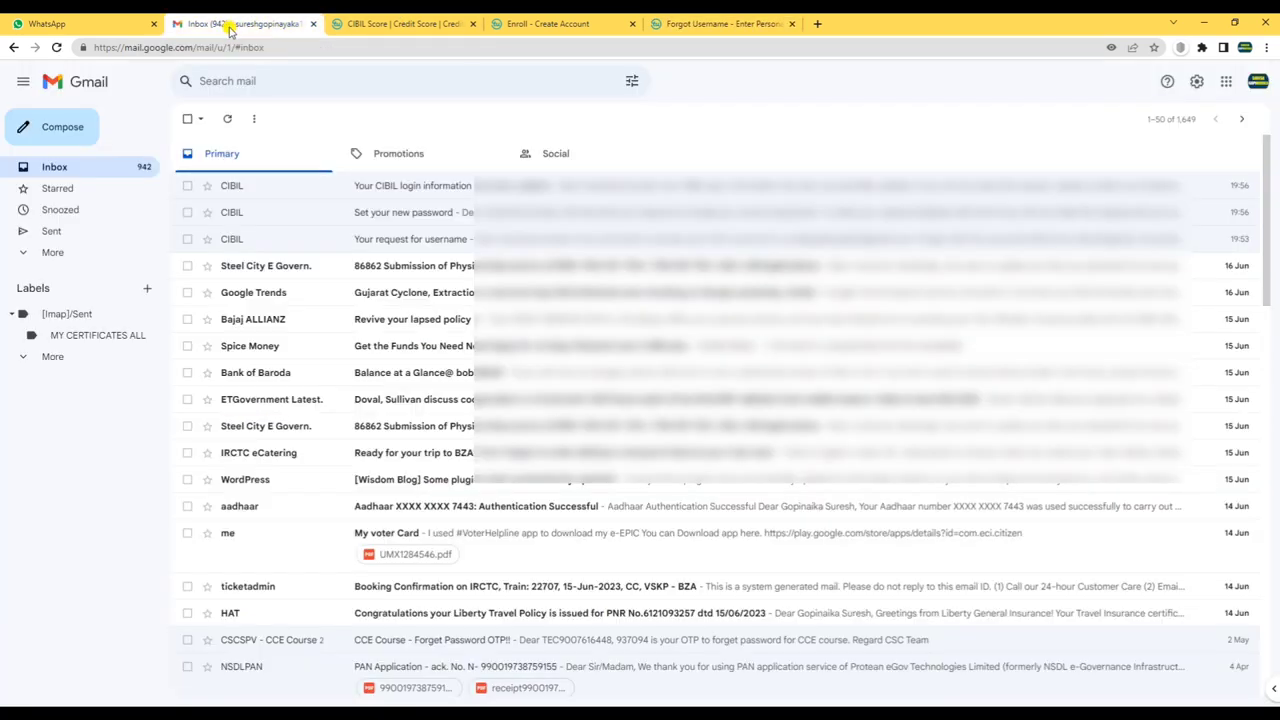
- Read the 'Your request for username' e-mail from CIBIL in Gmail
click(395, 240)
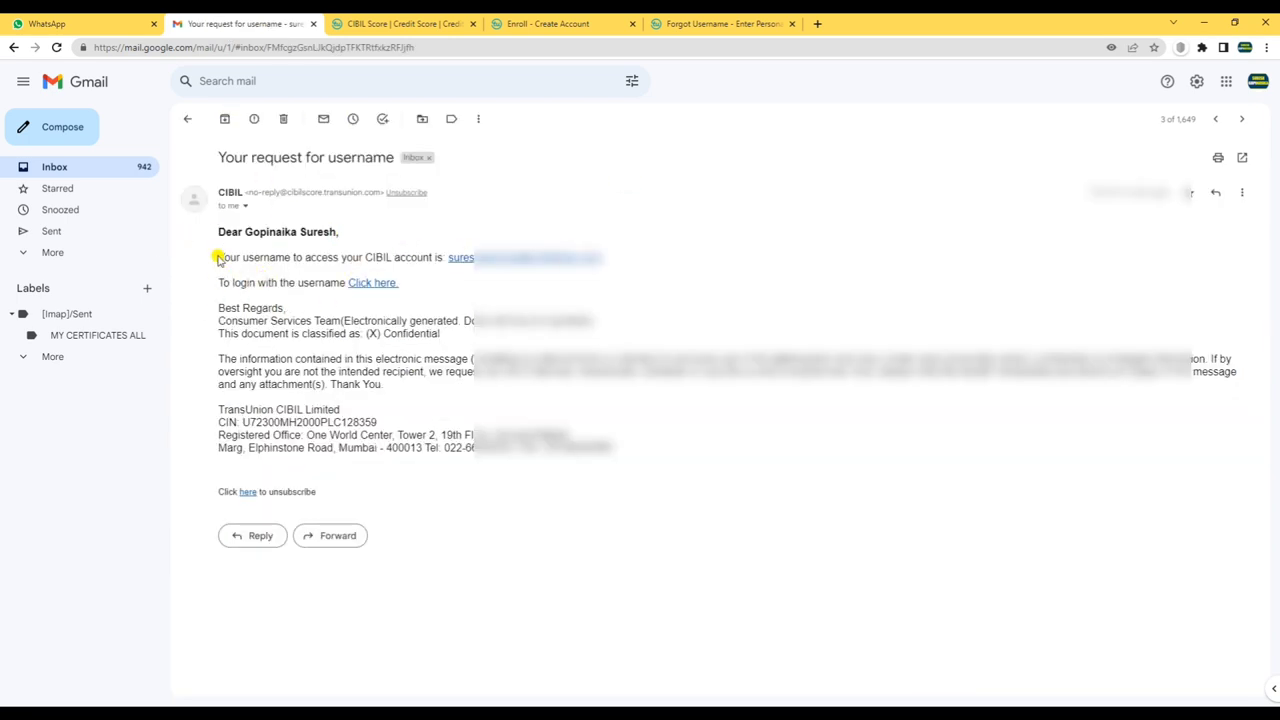
drag(218, 258, 430, 257)
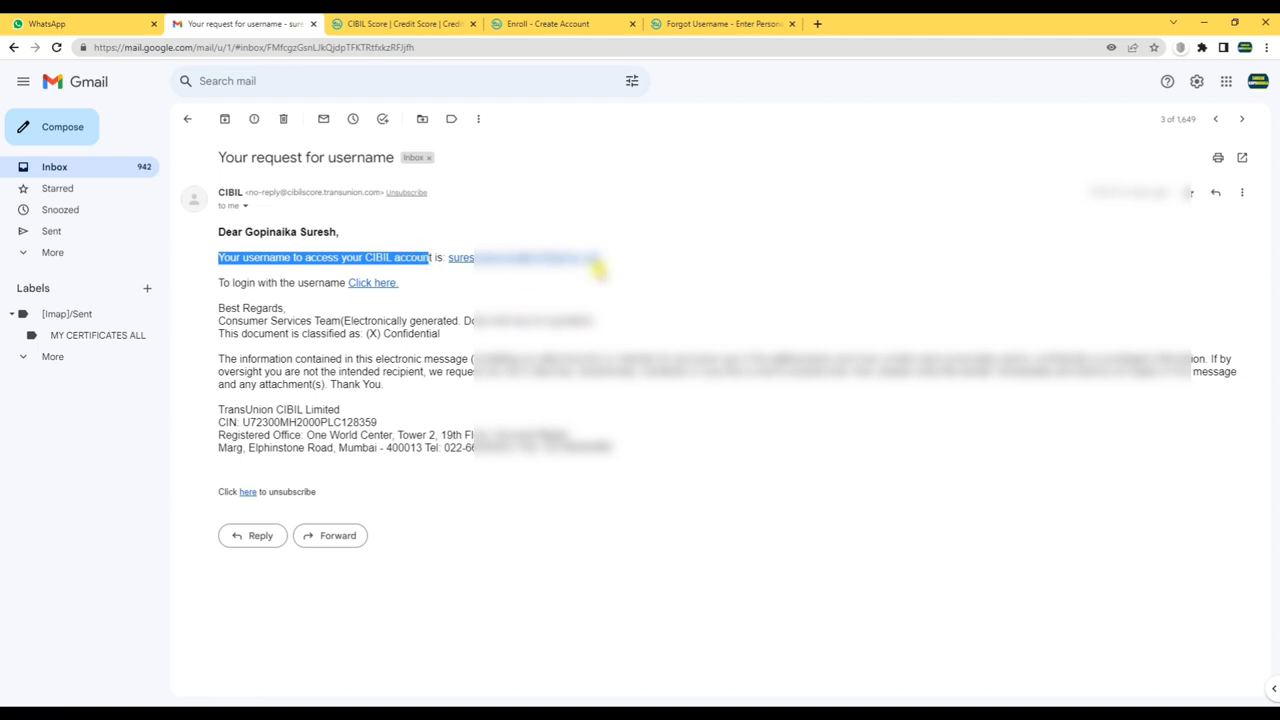
drag(205, 283, 324, 281)
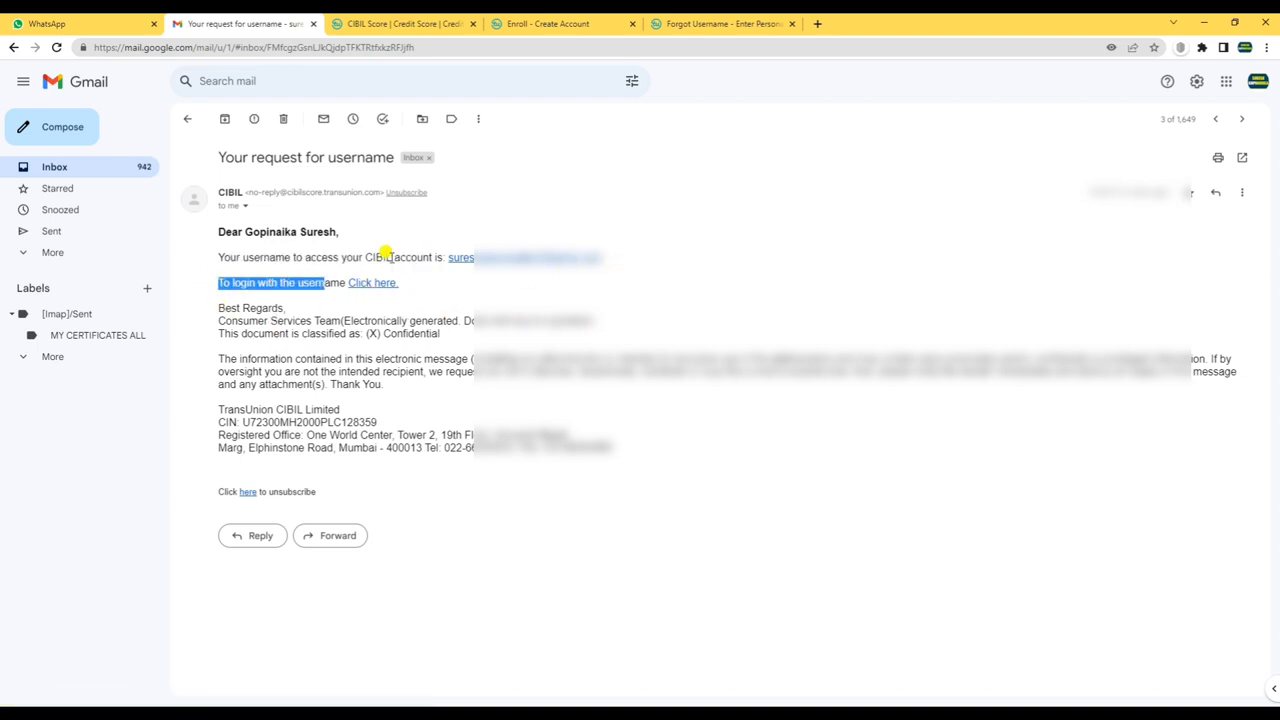
- Close the Forgot username tab and go to Member Login
click(755, 25)
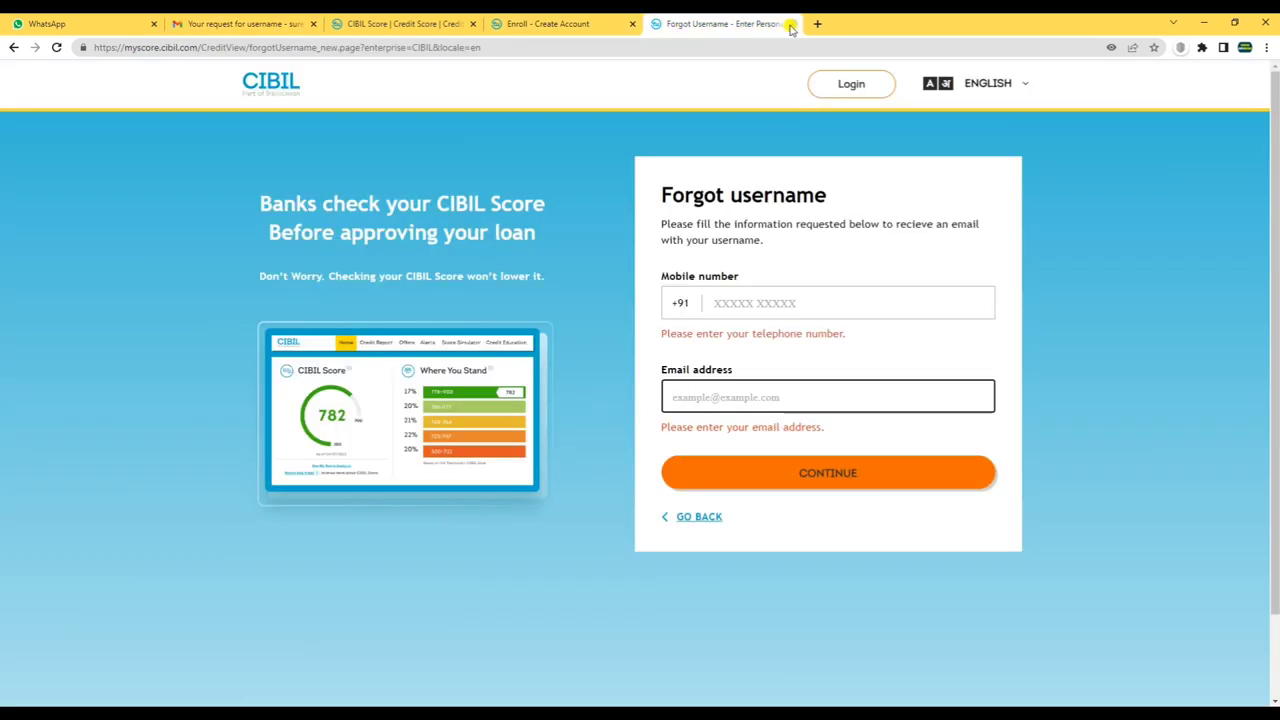
click(790, 24)
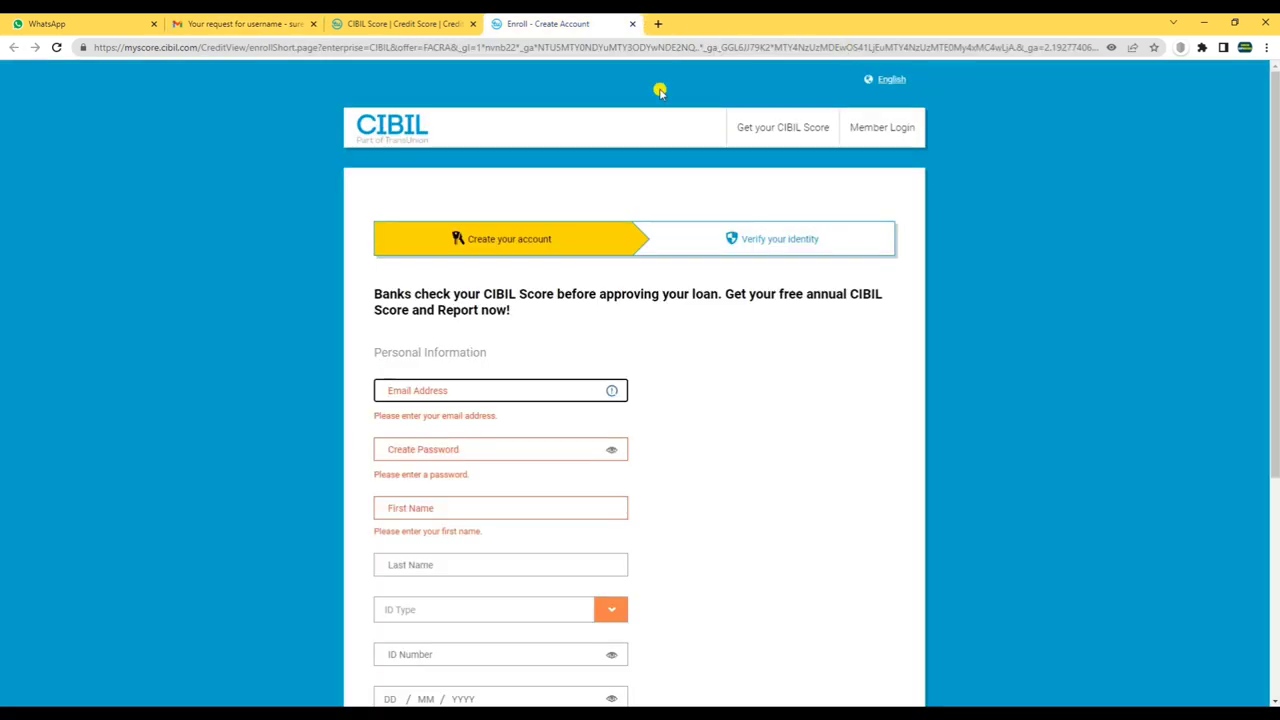
click(878, 128)
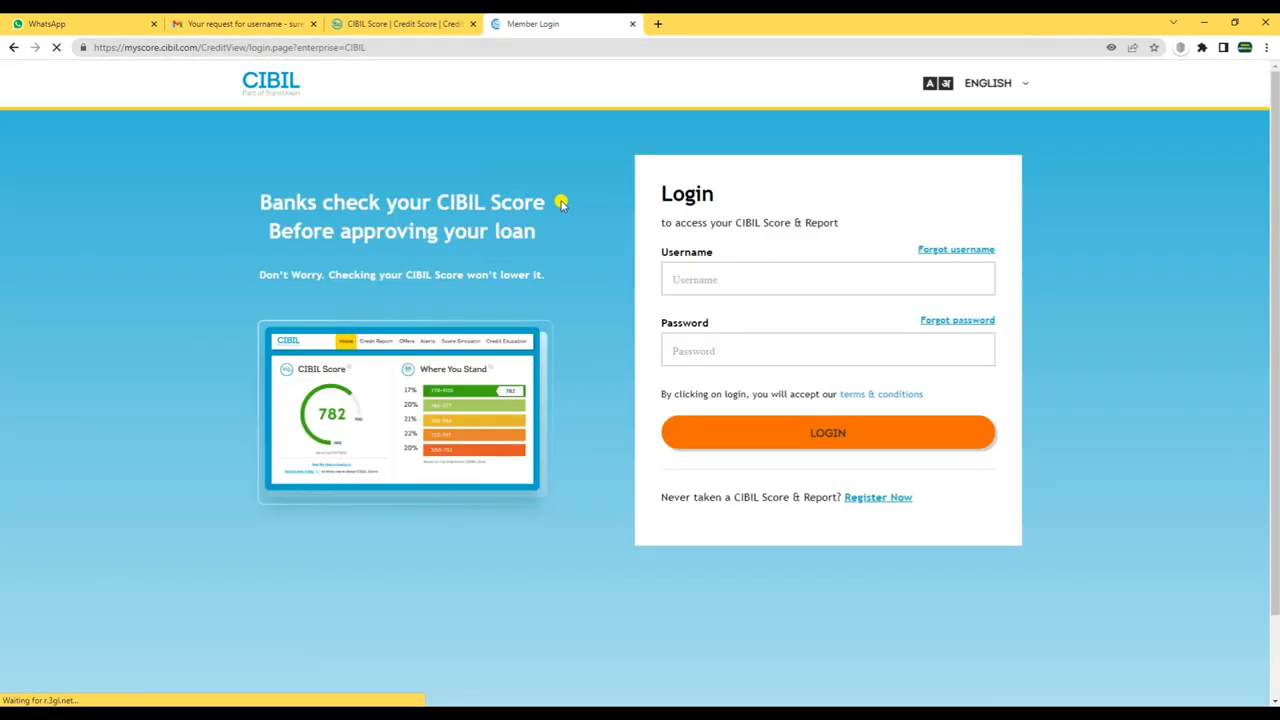
- Open Forgot password, read the 'Set your new password' e-mail in Gmail, then return to Login
click(968, 322)
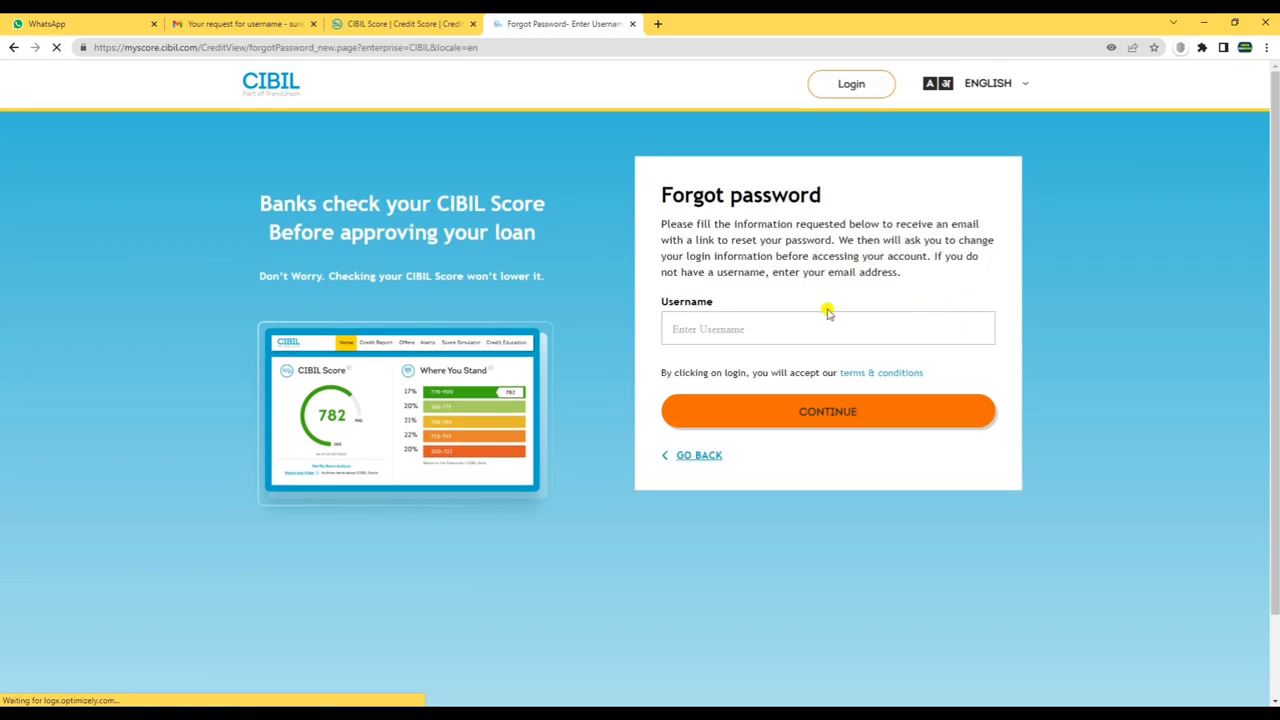
click(680, 322)
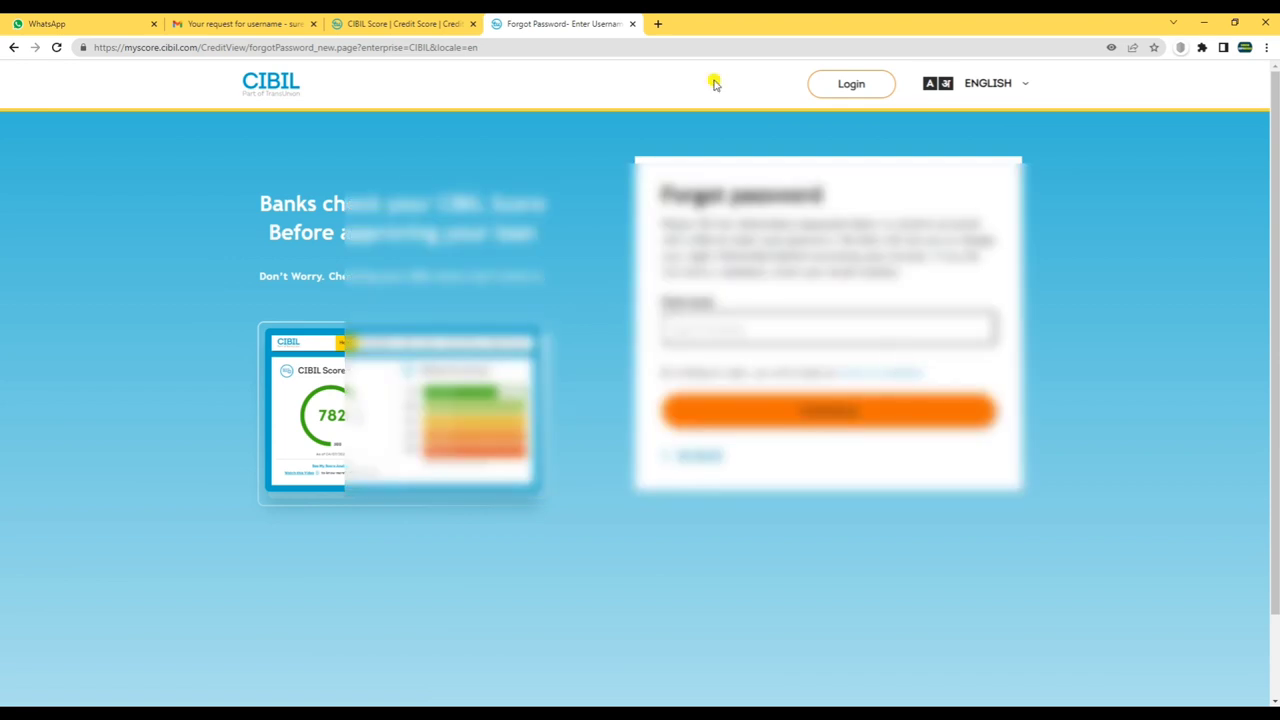
click(232, 25)
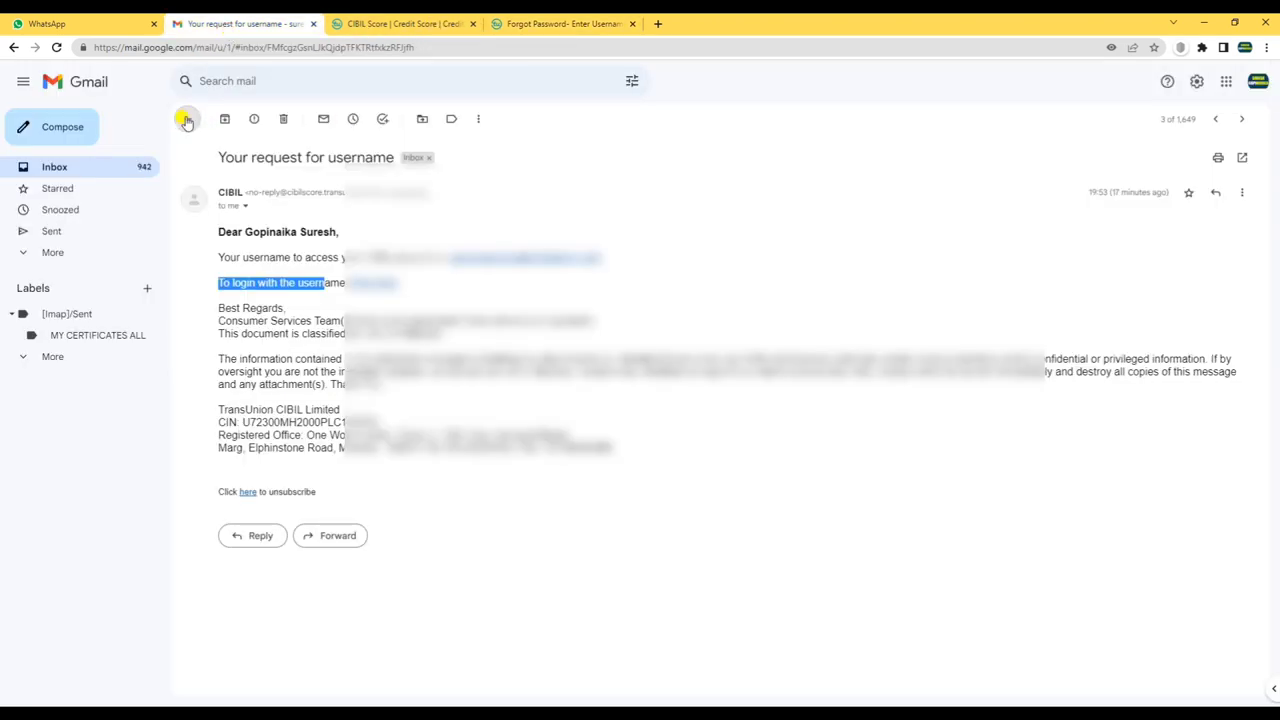
click(188, 118)
click(578, 212)
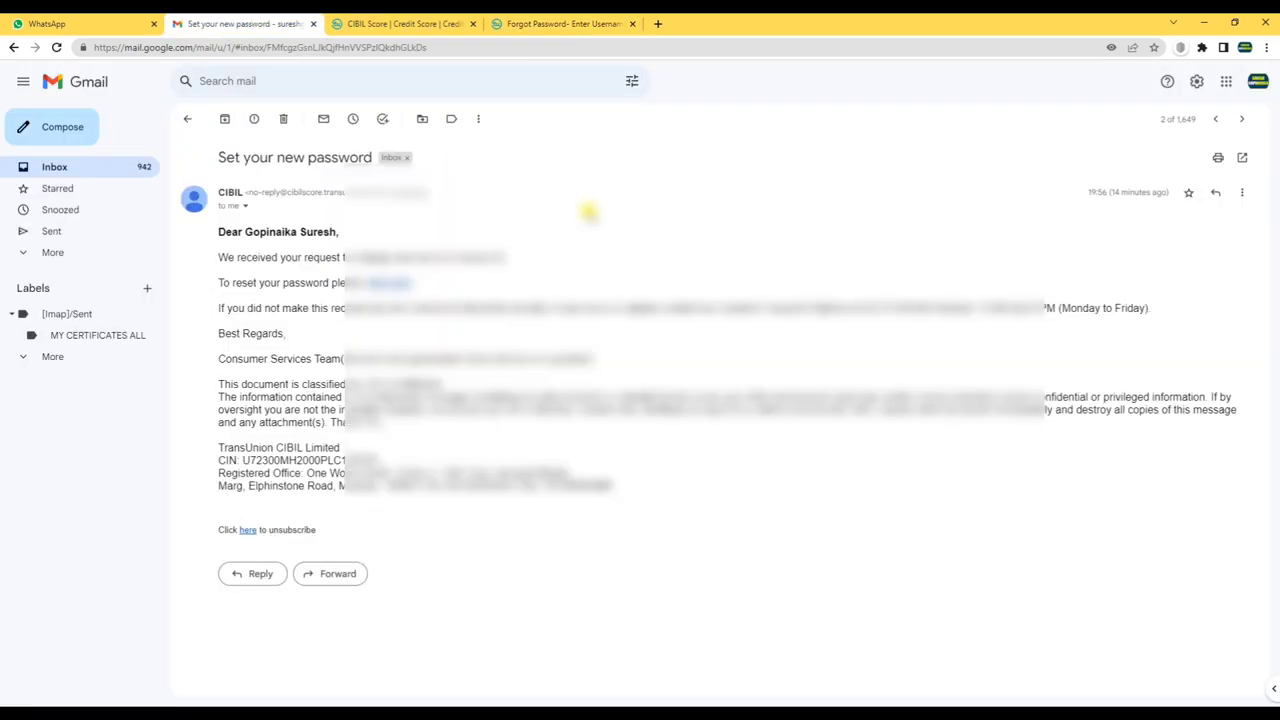
drag(218, 257, 505, 258)
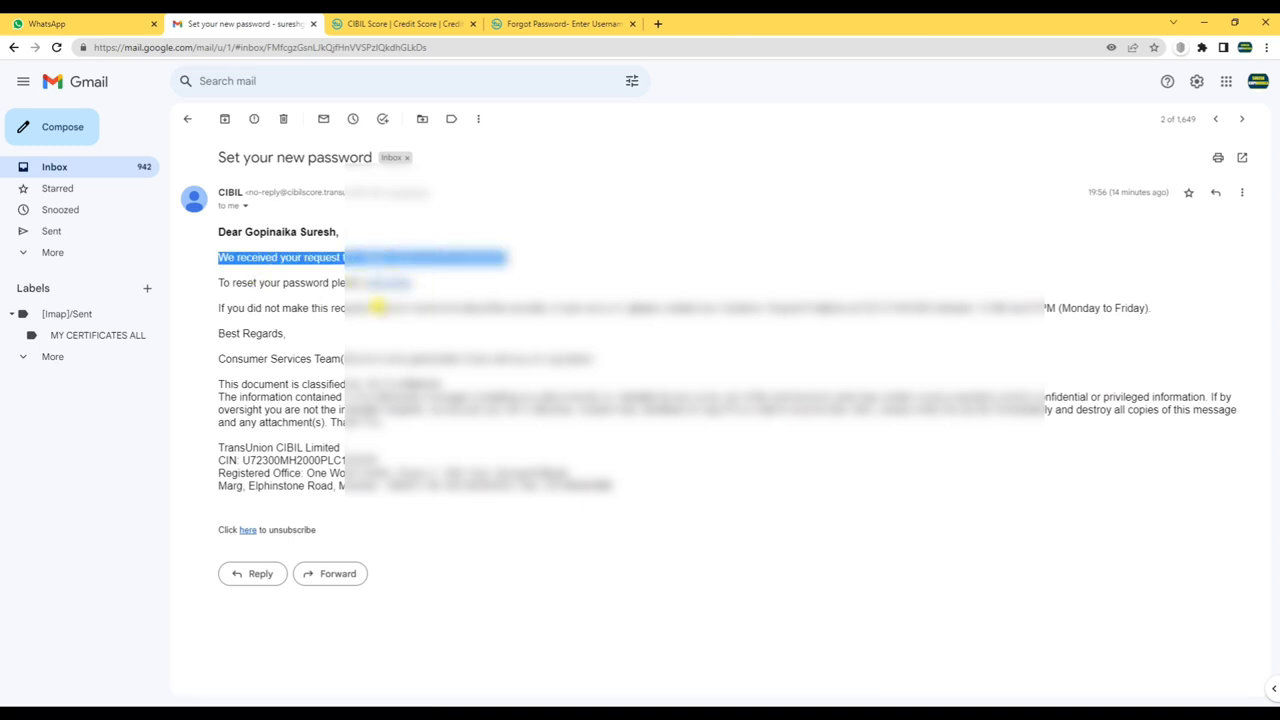
click(425, 25)
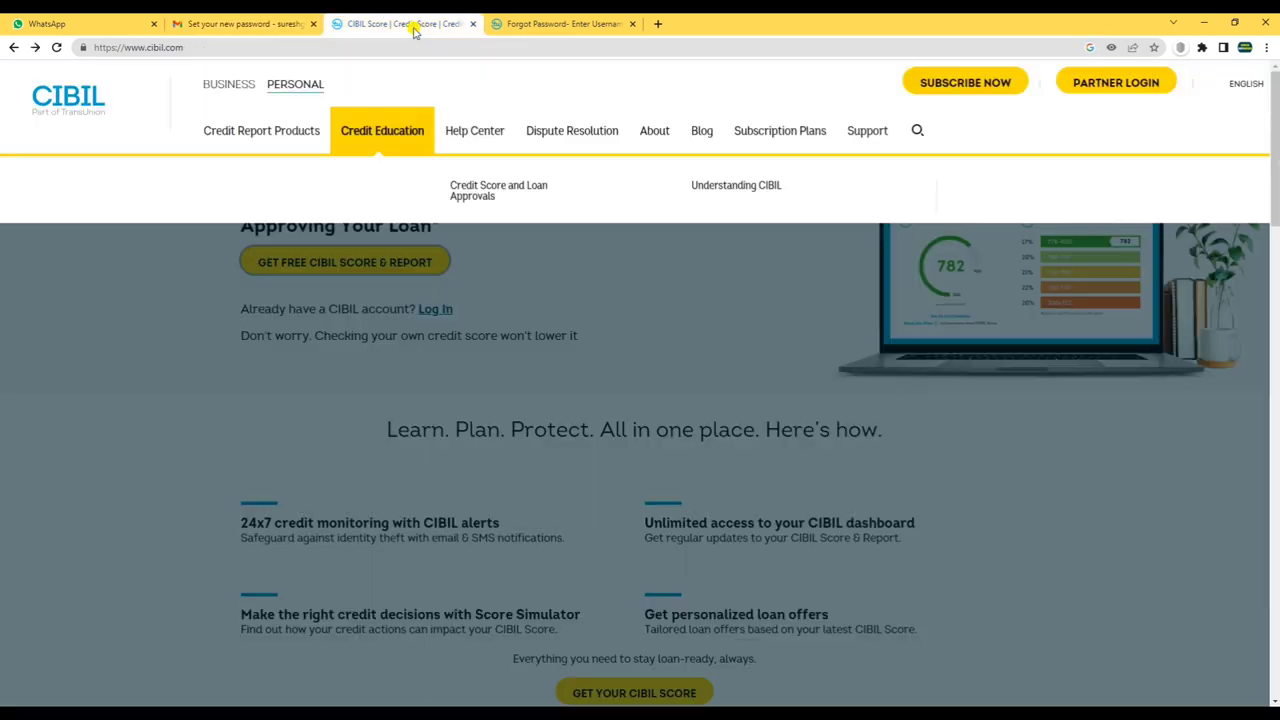
click(530, 27)
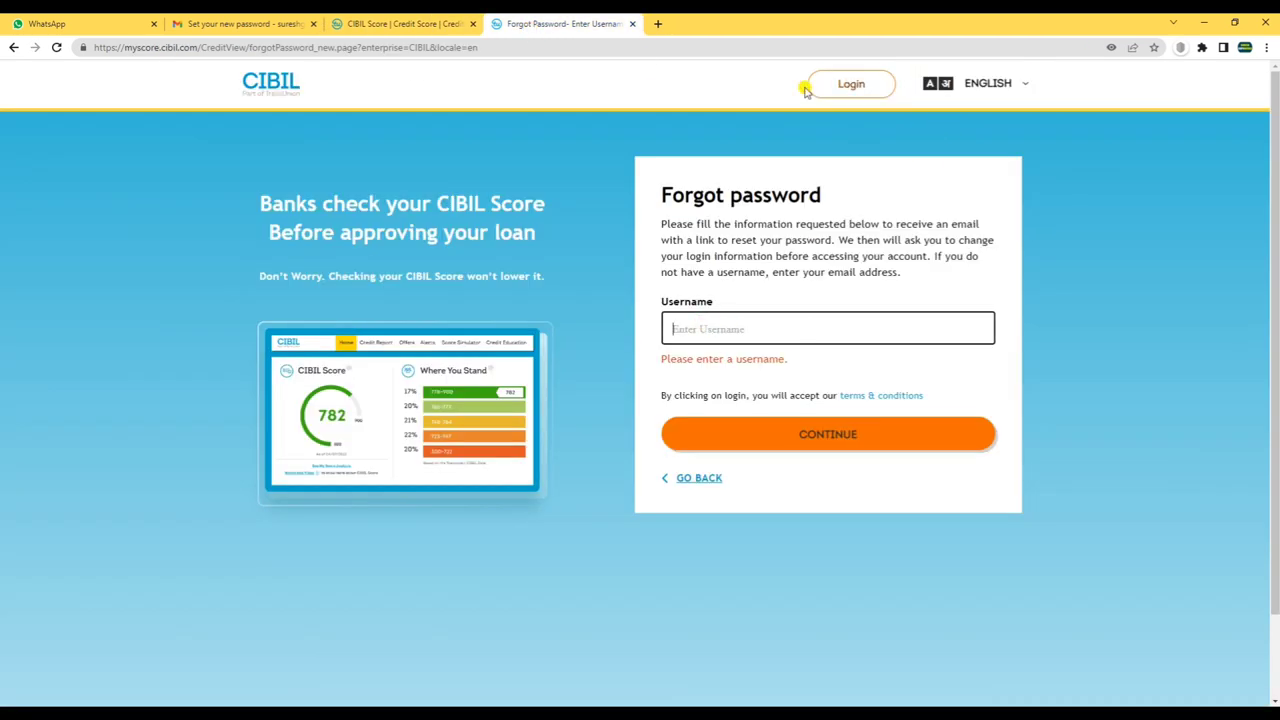
click(848, 84)
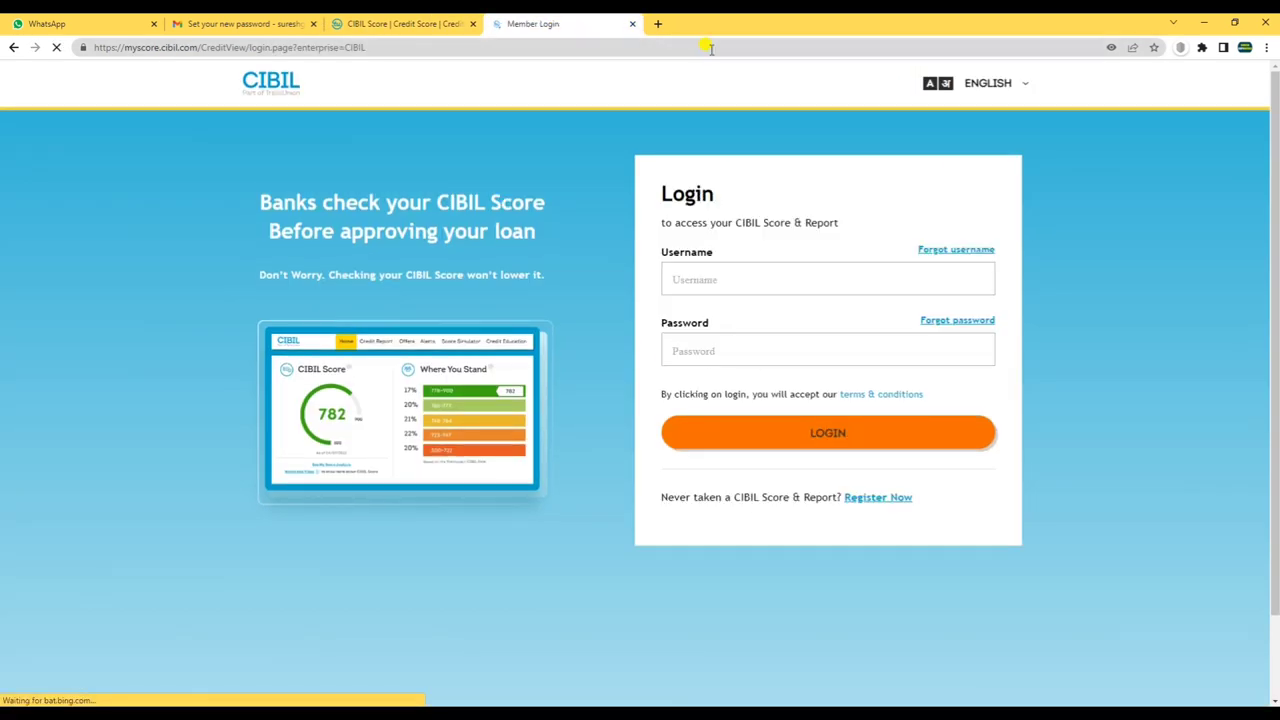
- Log in with the account e-mail username and password, which returns an error
click(698, 277)
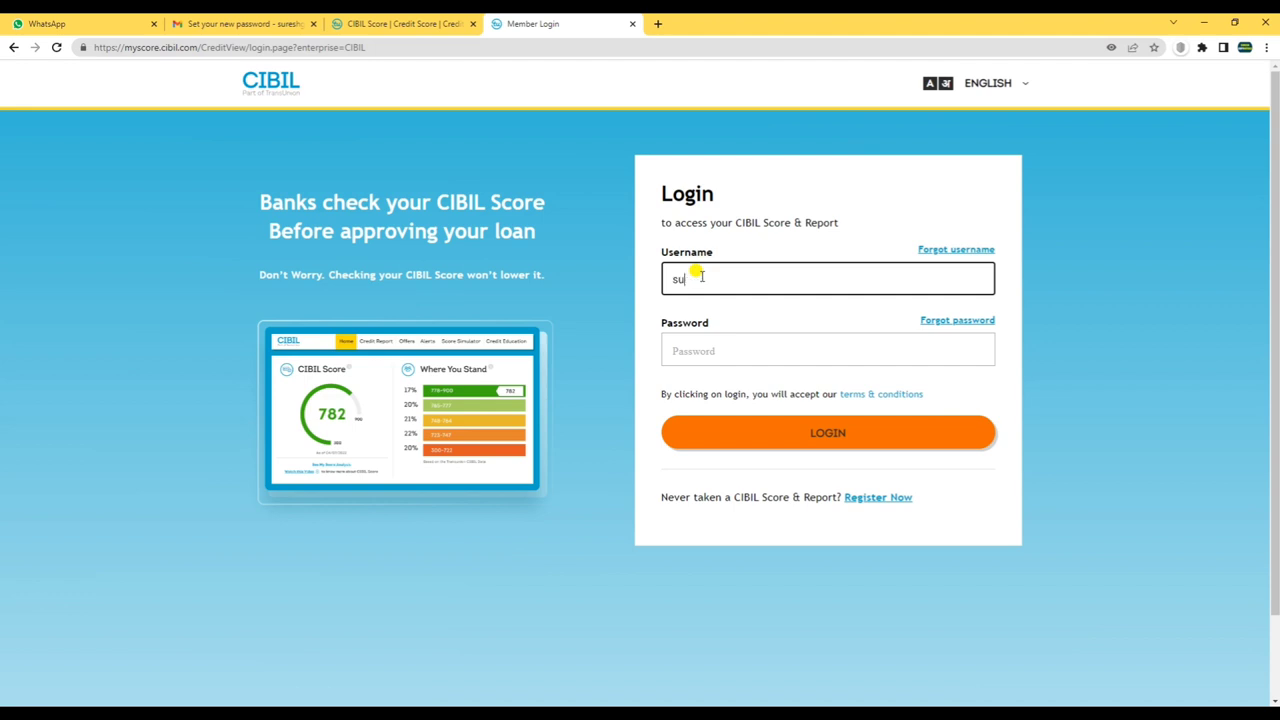
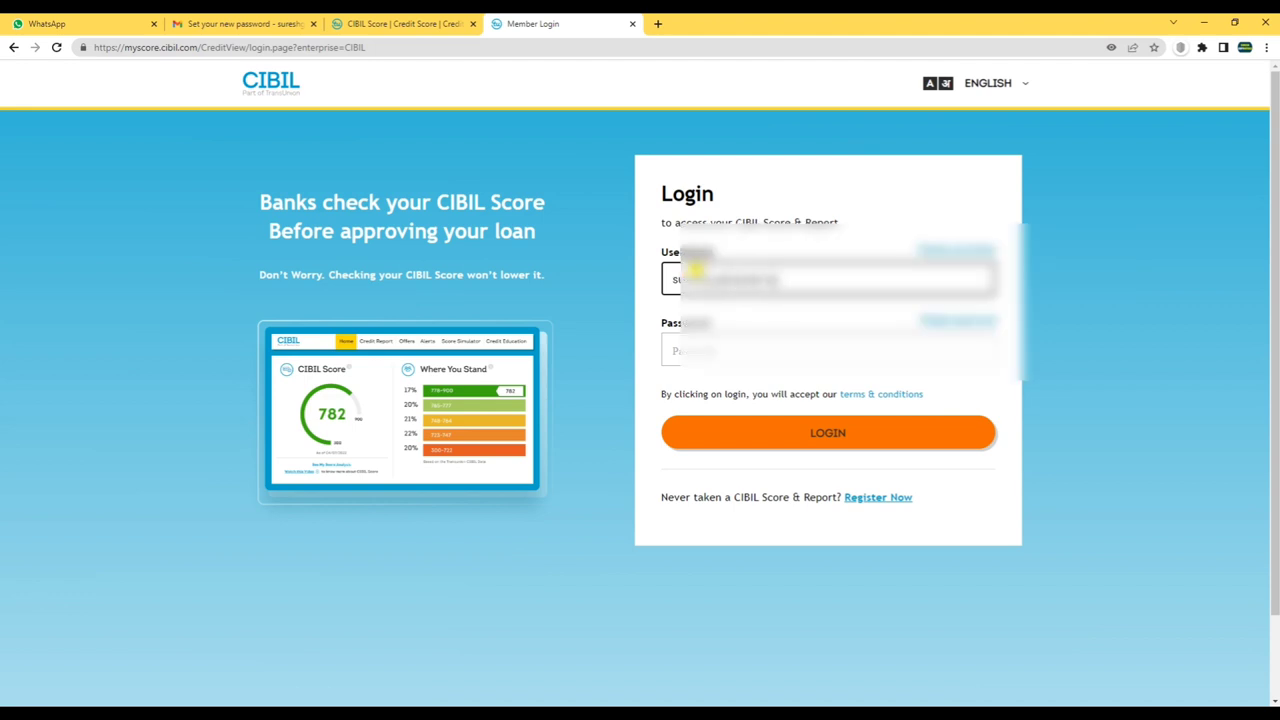
click(716, 345)
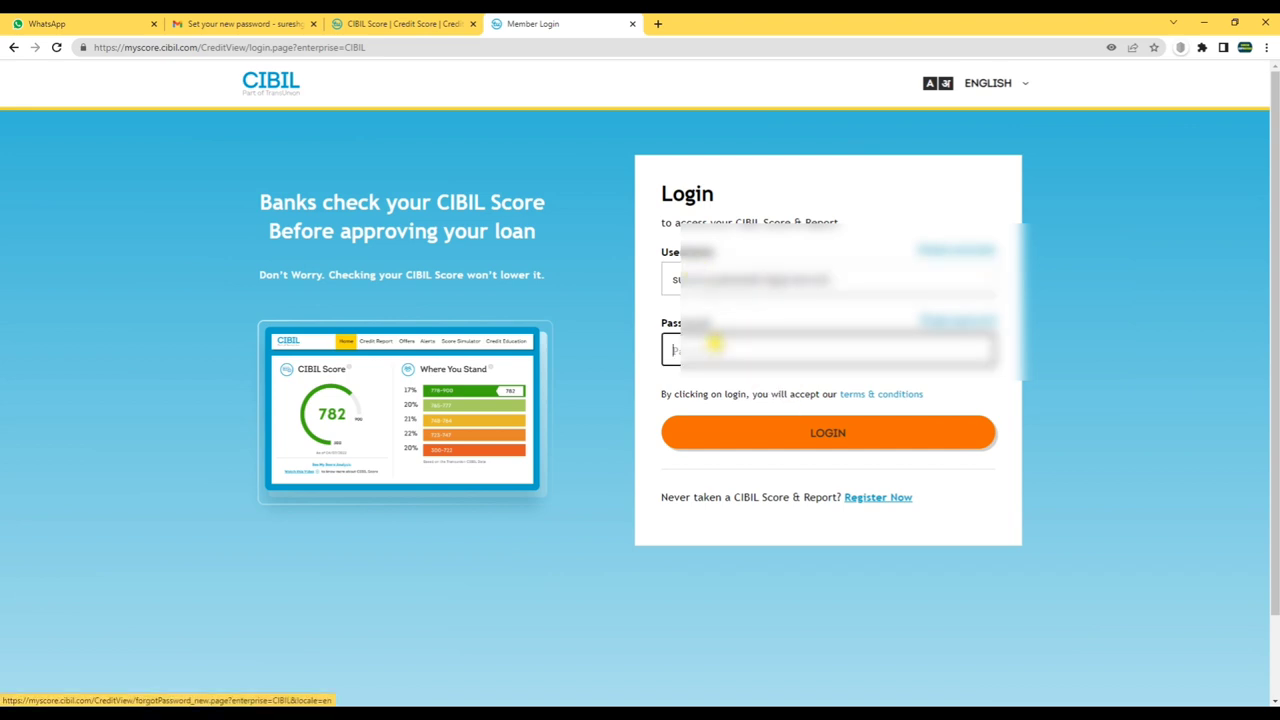
text(•)
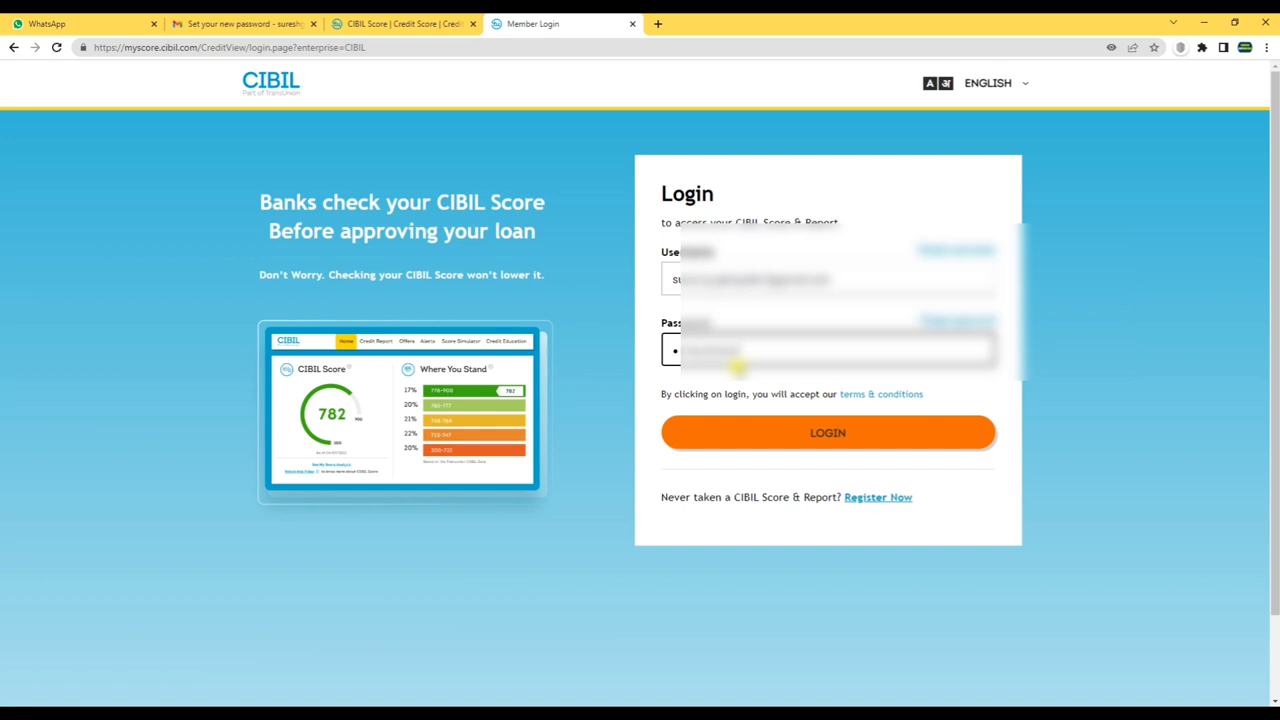
key(Tab)
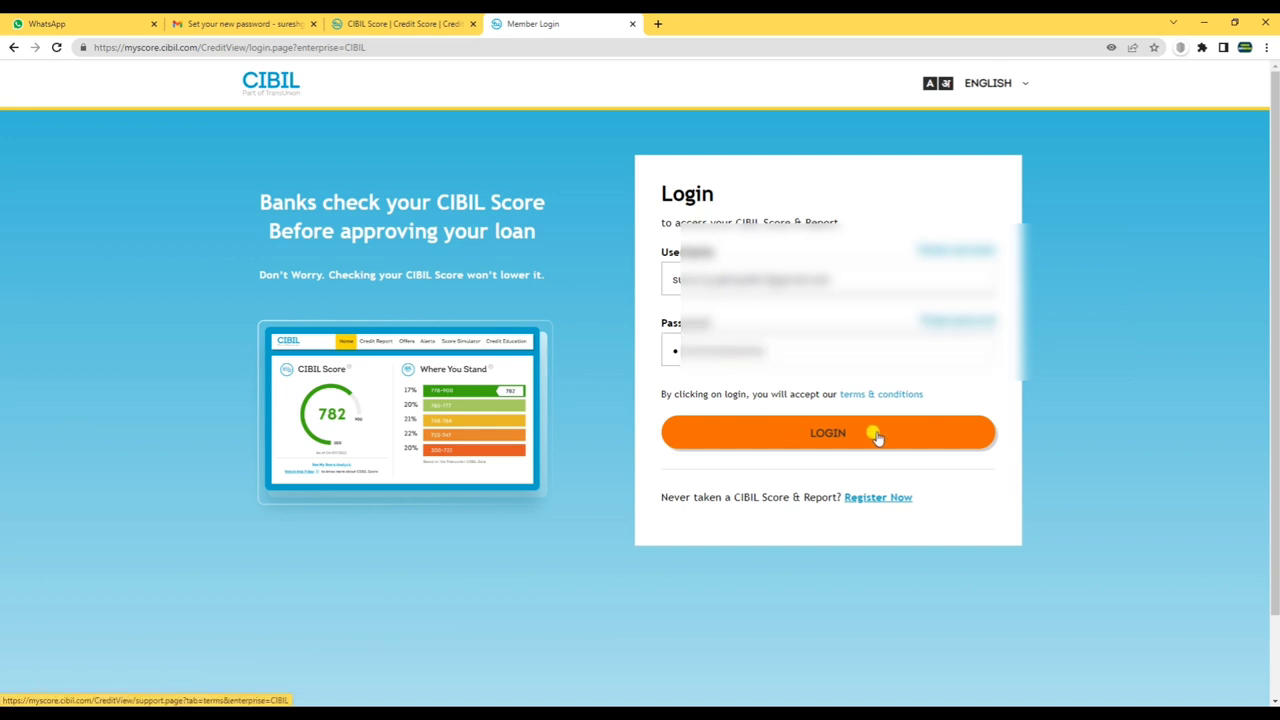
click(828, 434)
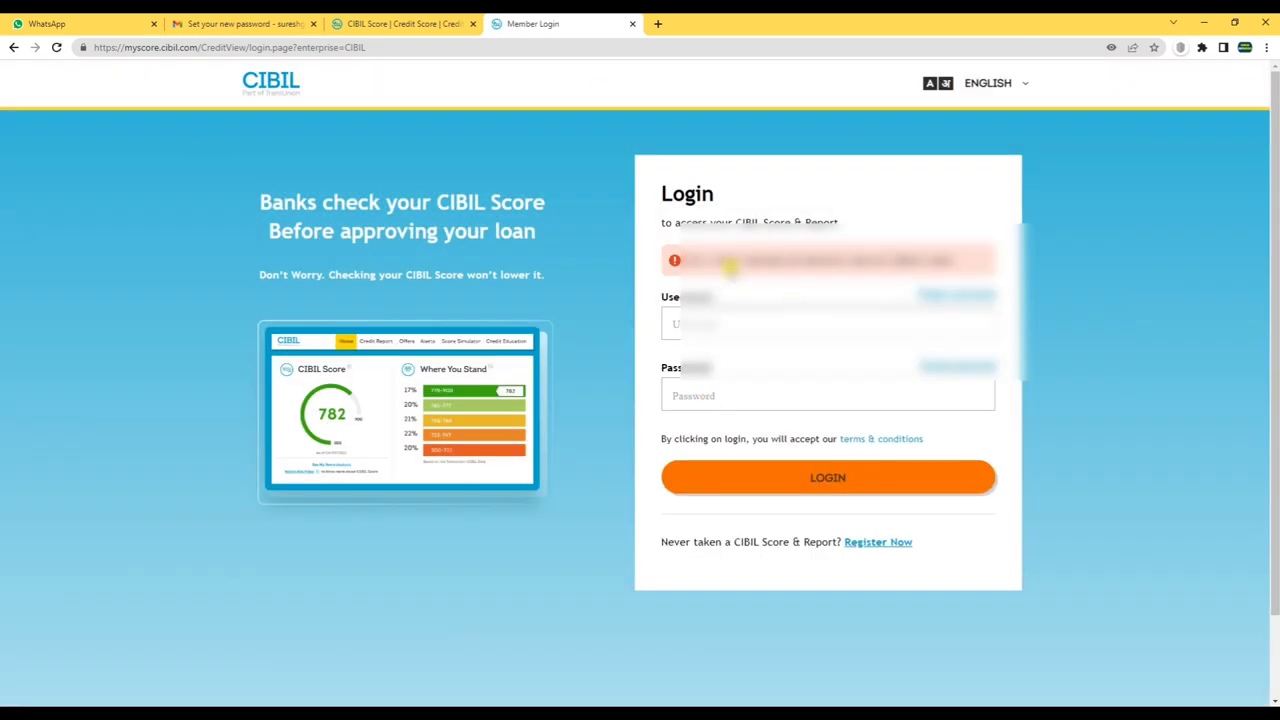
drag(730, 262, 940, 264)
- Retry login with the autofilled saved credentials, then reload the page to reach verification
click(729, 330)
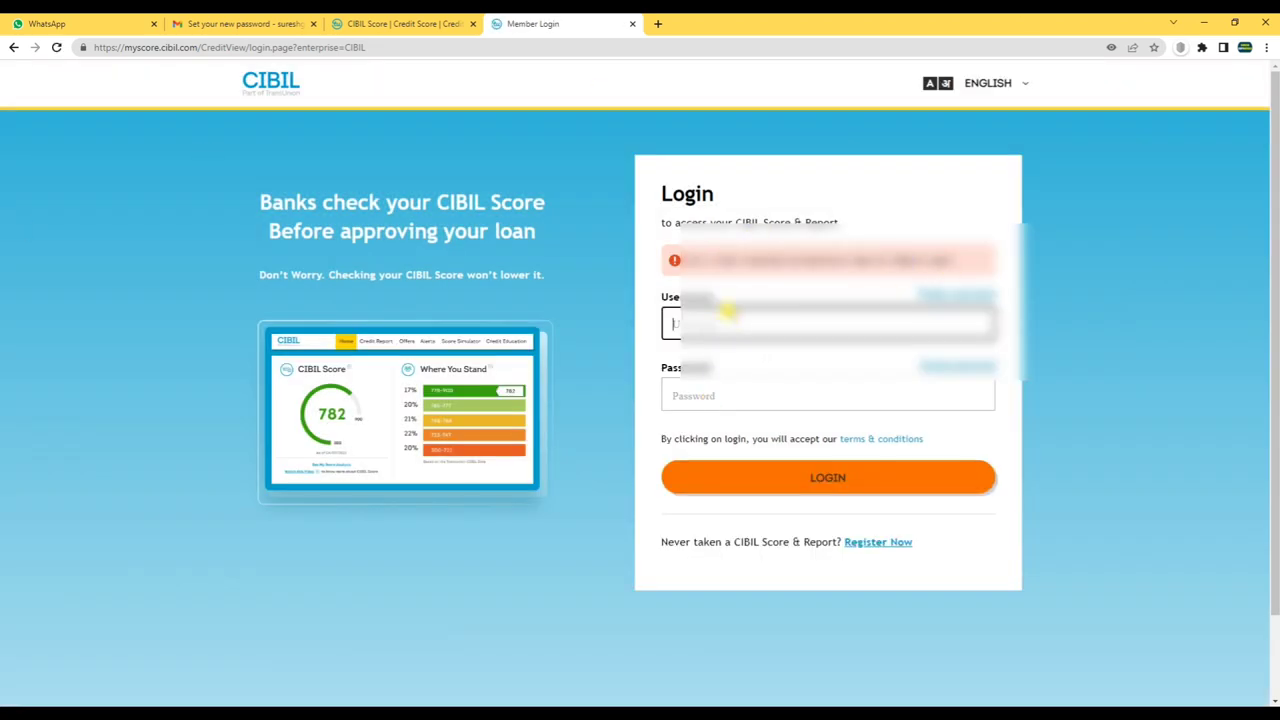
click(970, 395)
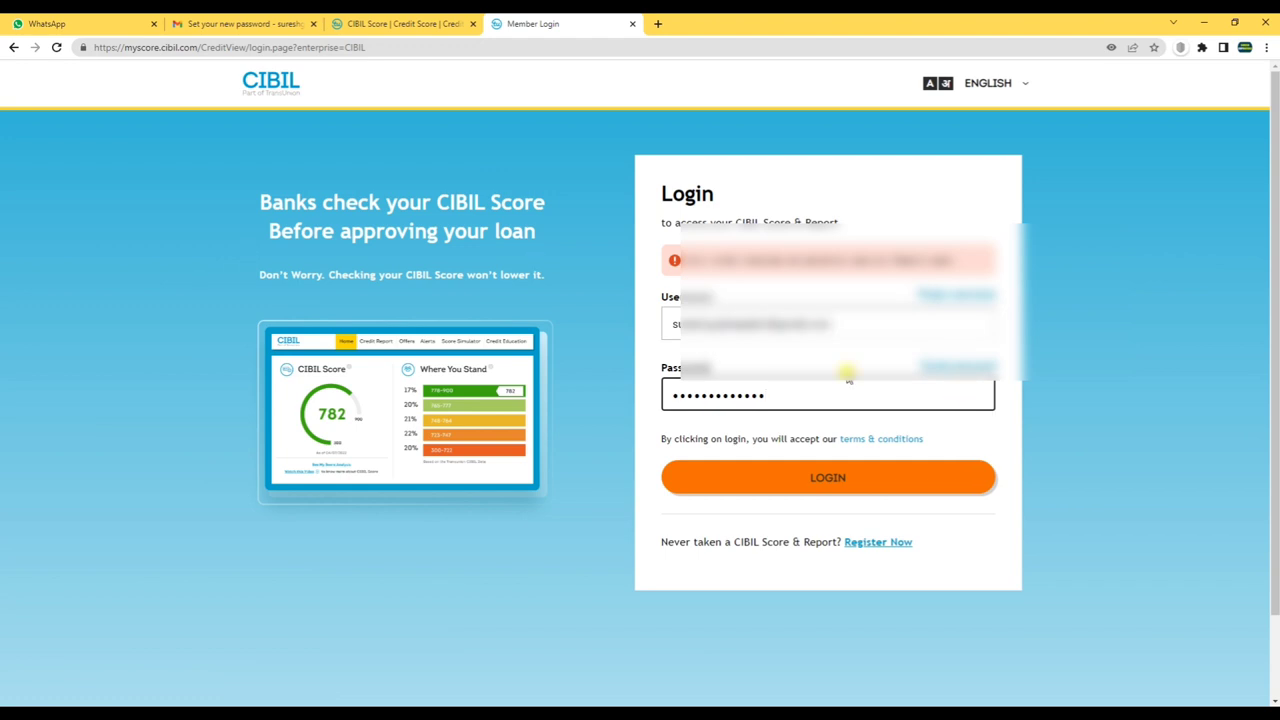
click(765, 477)
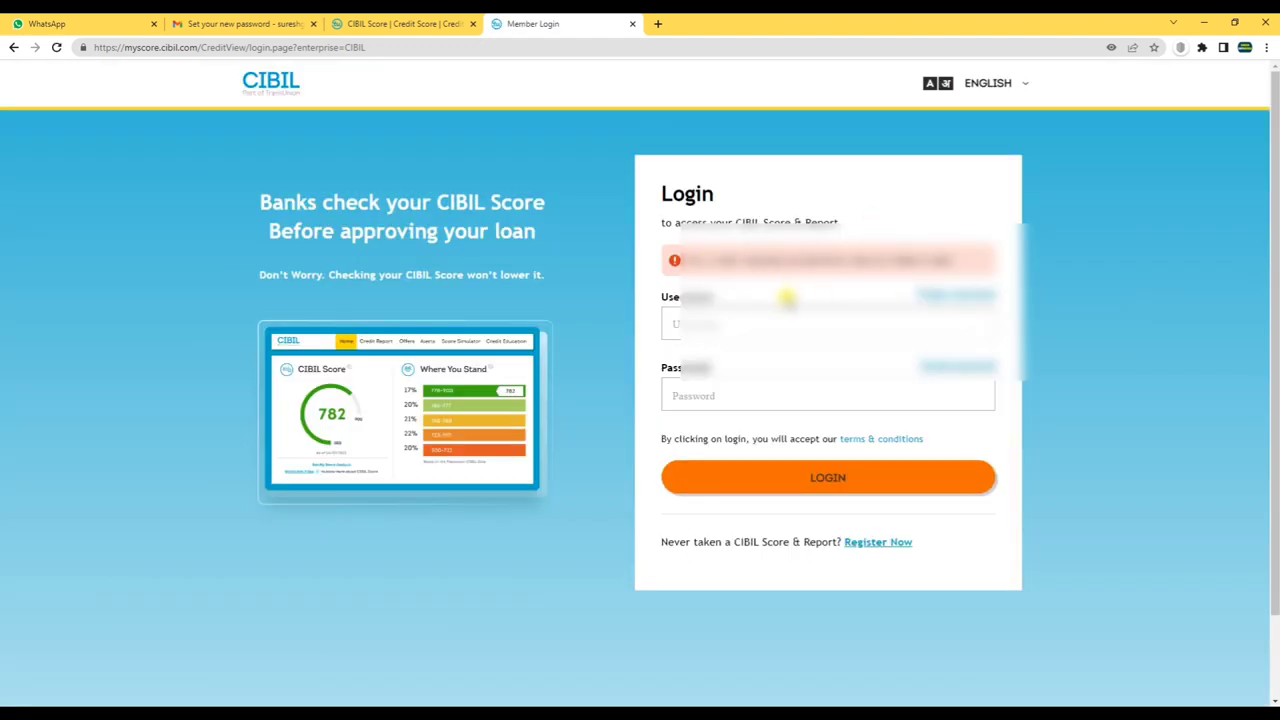
click(757, 320)
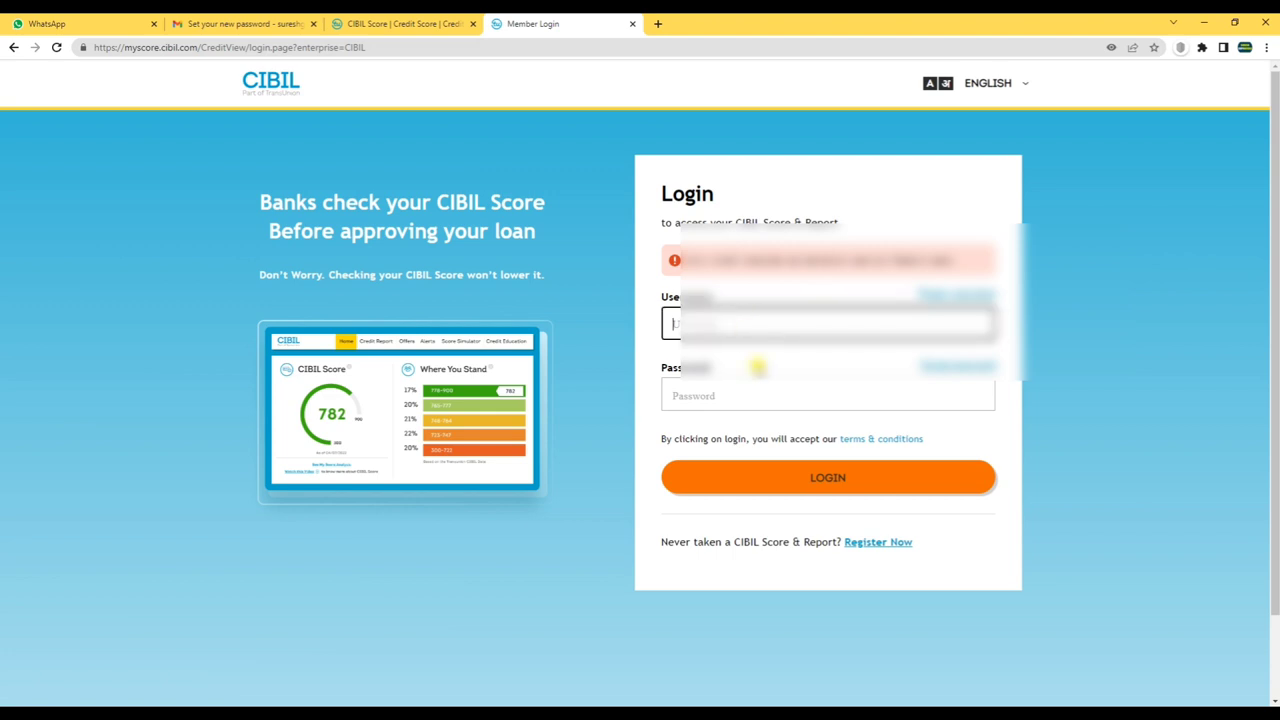
click(57, 47)
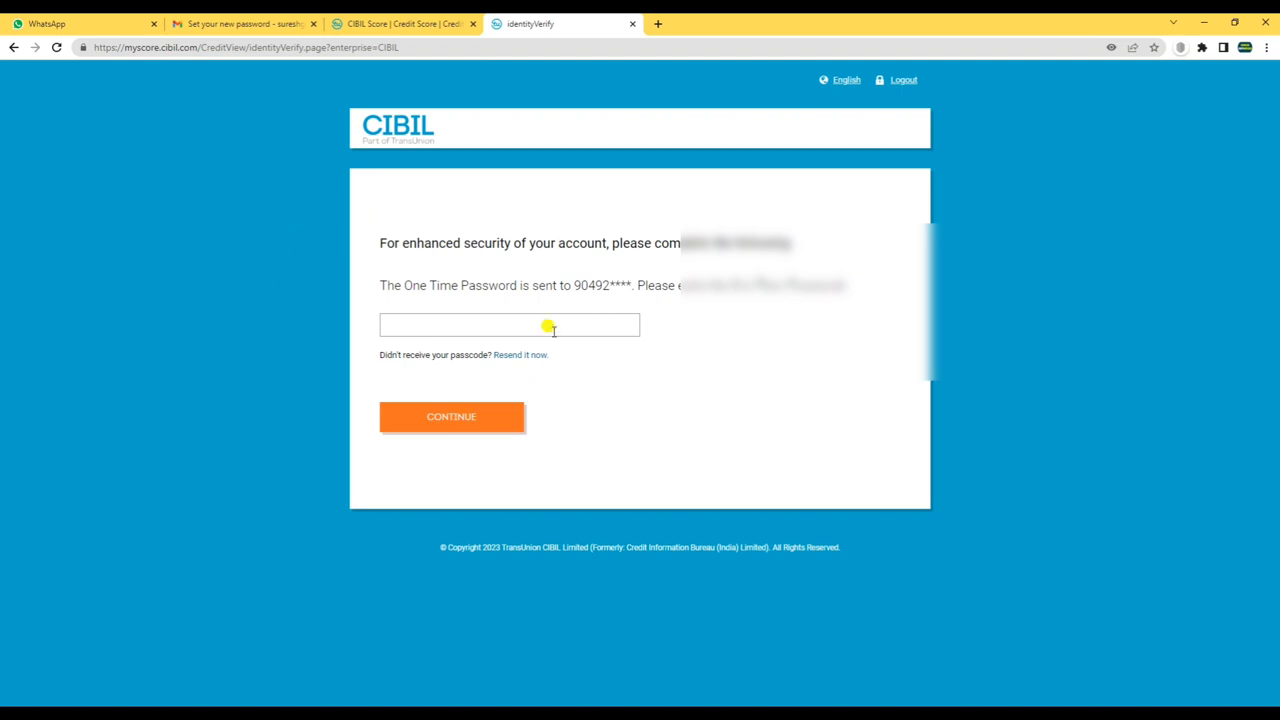
- Enter the one-time password received by SMS and submit it to reach the device-pairing question
drag(575, 284, 654, 285)
click(508, 325)
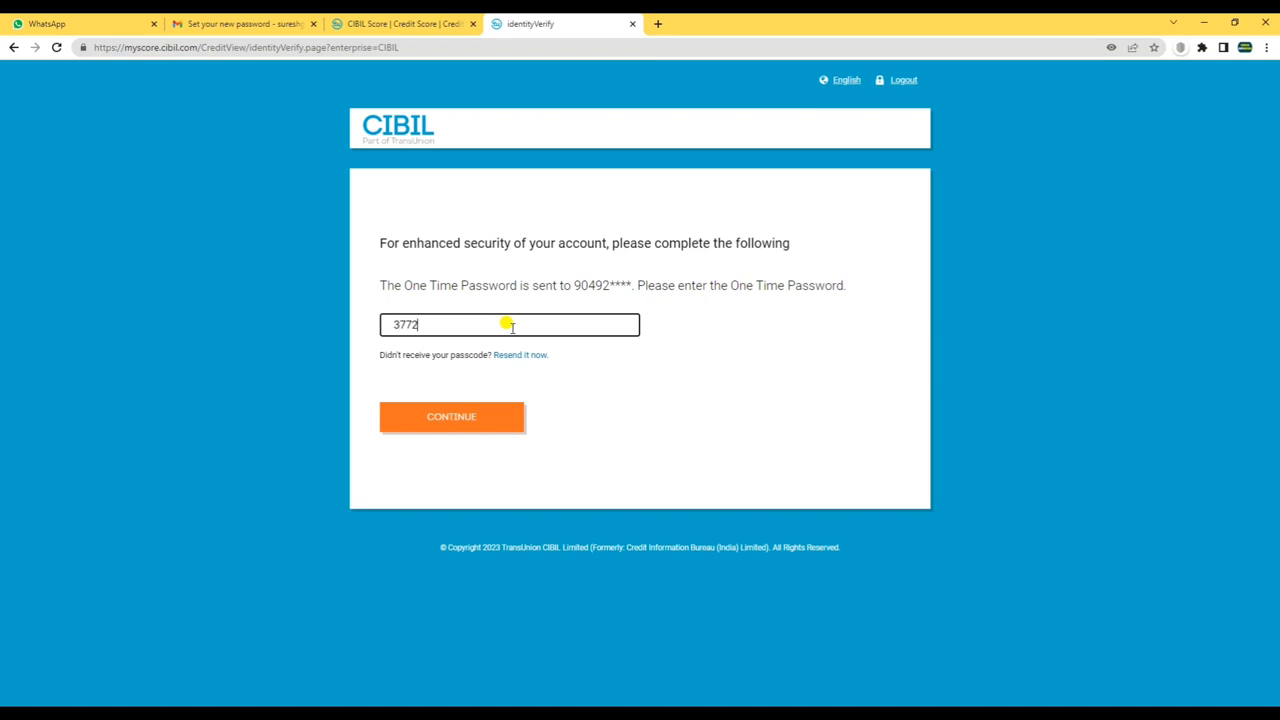
click(458, 425)
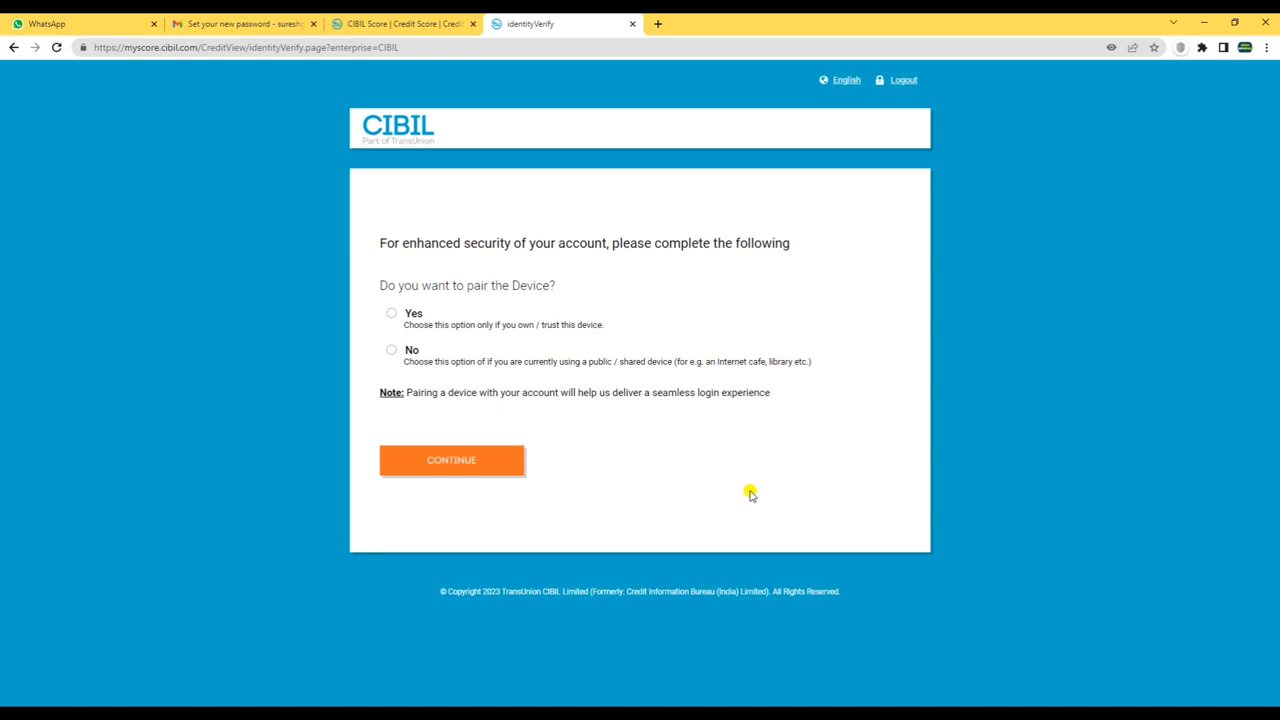
- Answer the device-pairing question and continue to the Credit Report showing CIBIL Score 778
drag(377, 245, 803, 246)
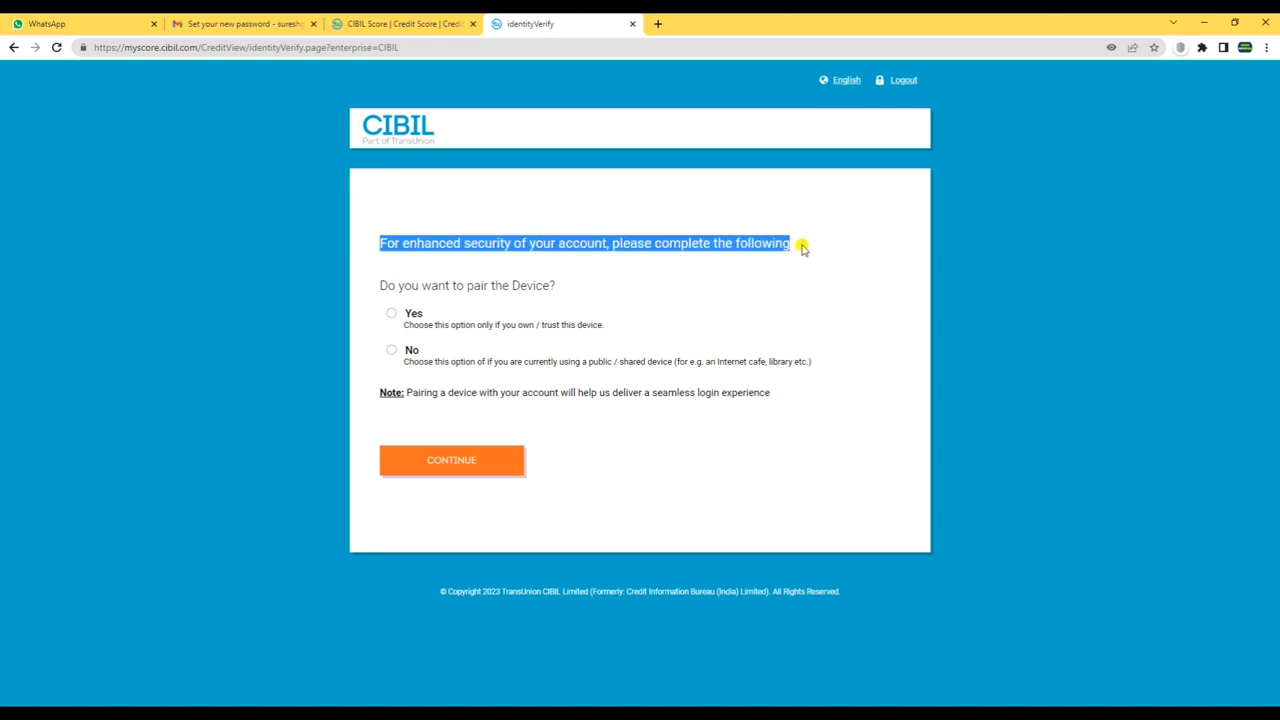
click(586, 287)
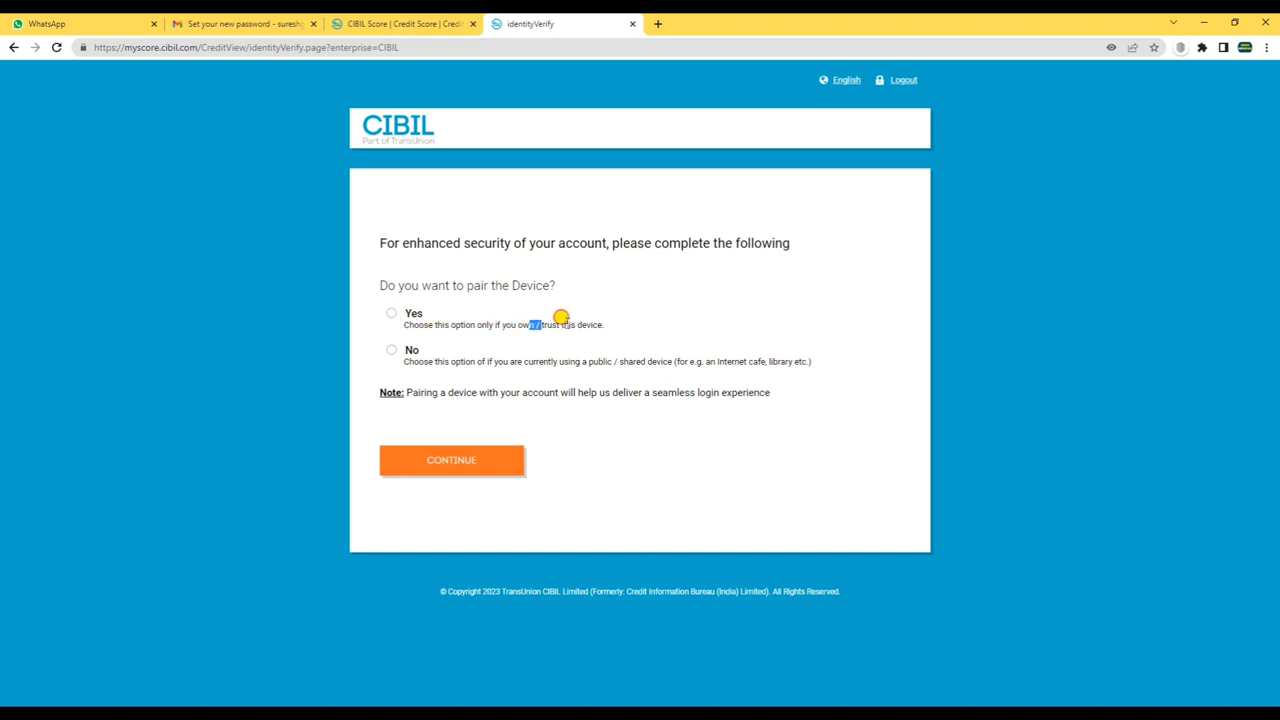
drag(418, 372, 598, 362)
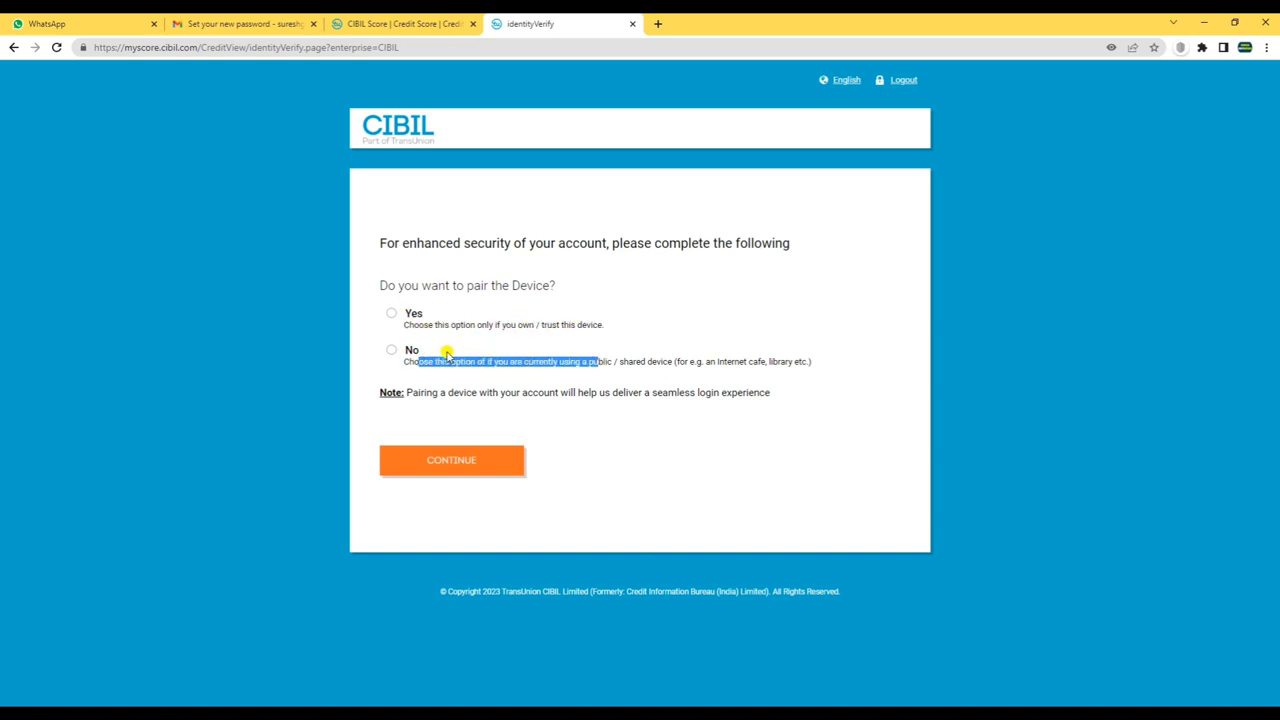
click(443, 462)
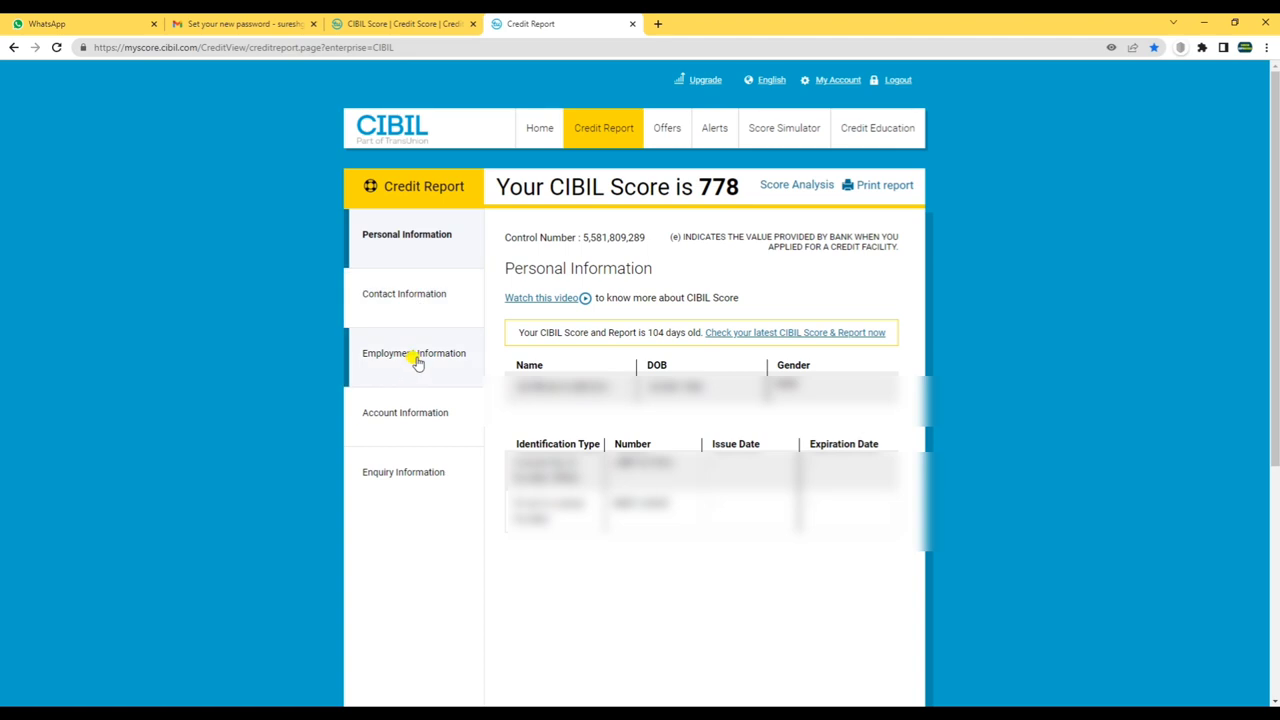
- Switch to the Home dashboard and browse its sections, ending at the 778 score gauge dated 11/03/2023
drag(490, 190, 731, 205)
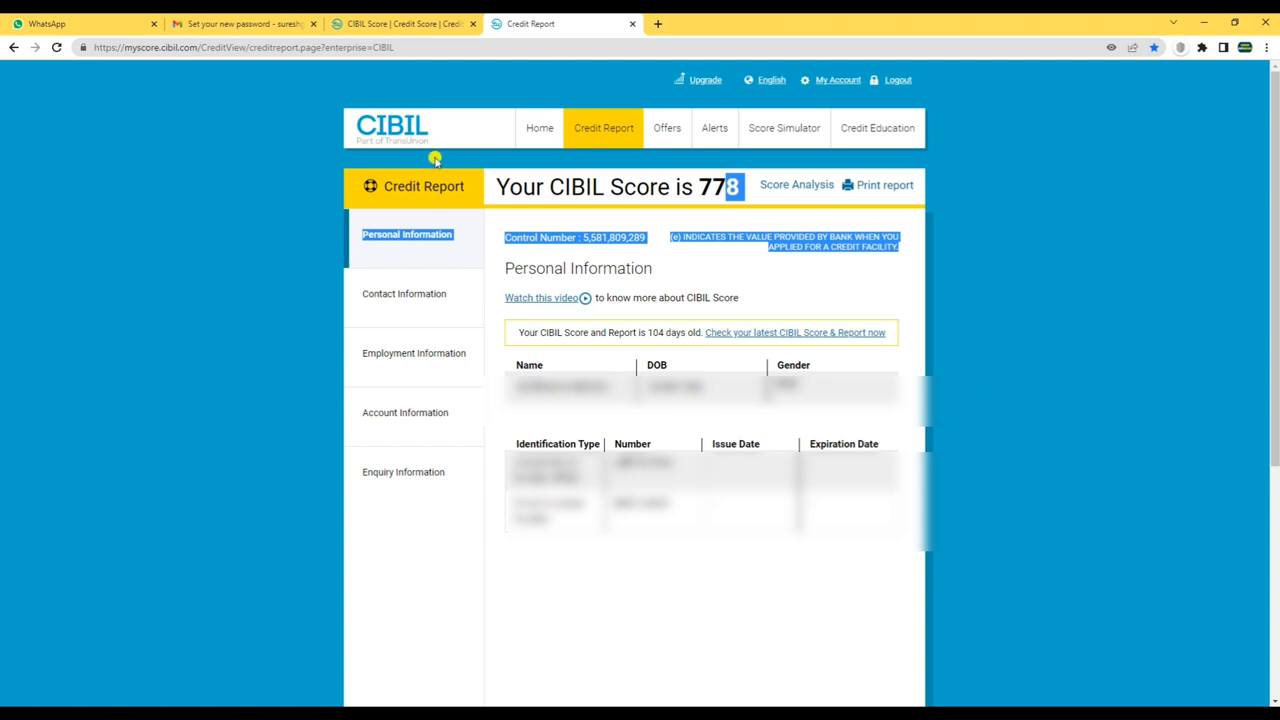
click(538, 138)
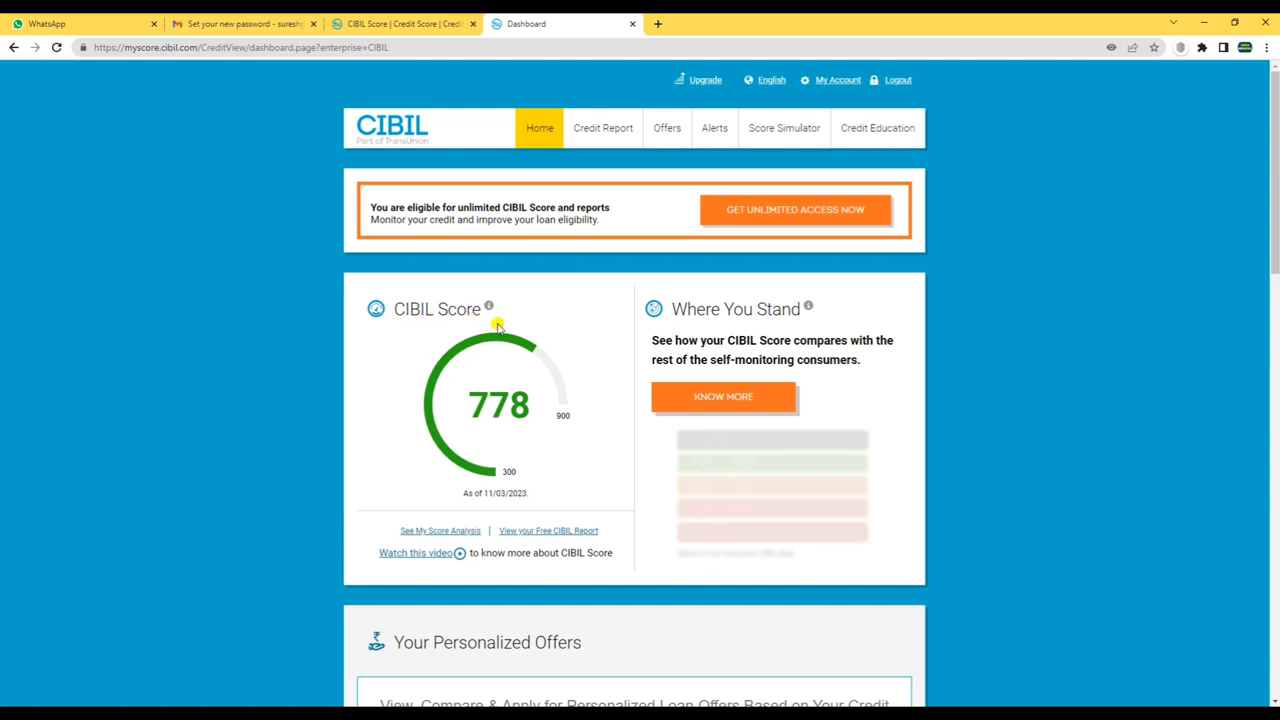
scroll(894, 489, down, 2)
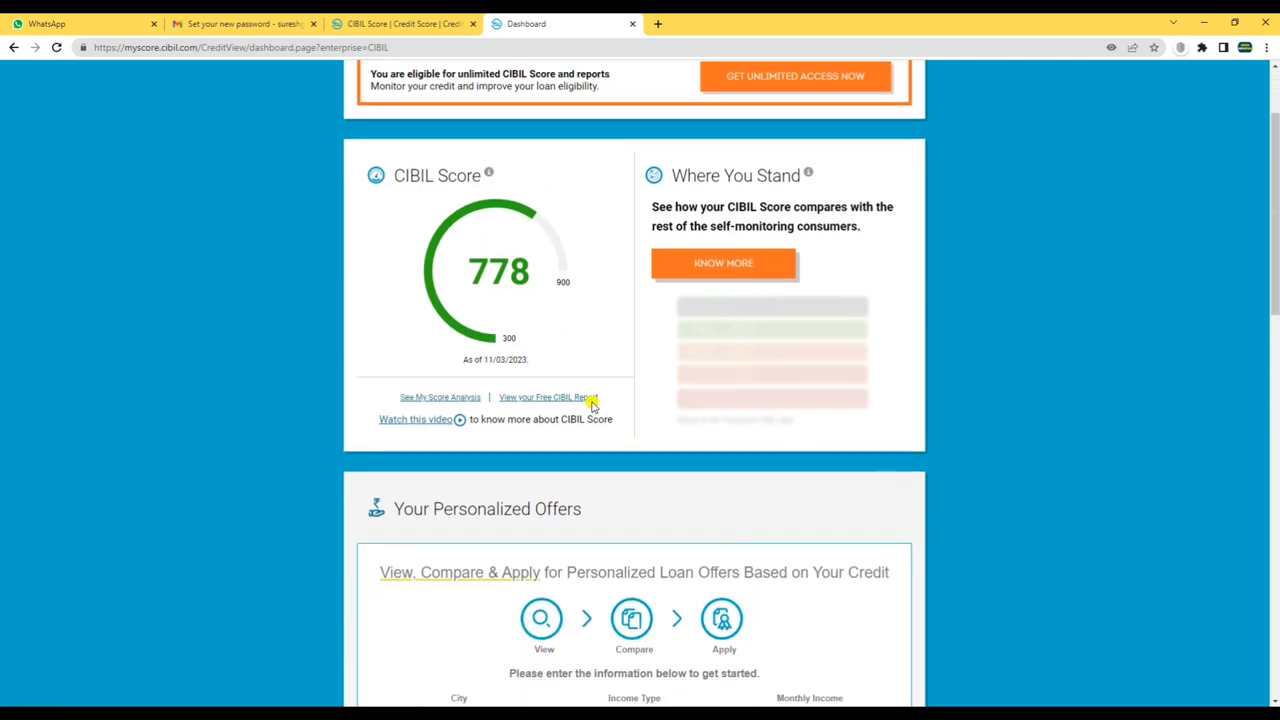
scroll(584, 484, up, 2)
scroll(552, 451, down, 3)
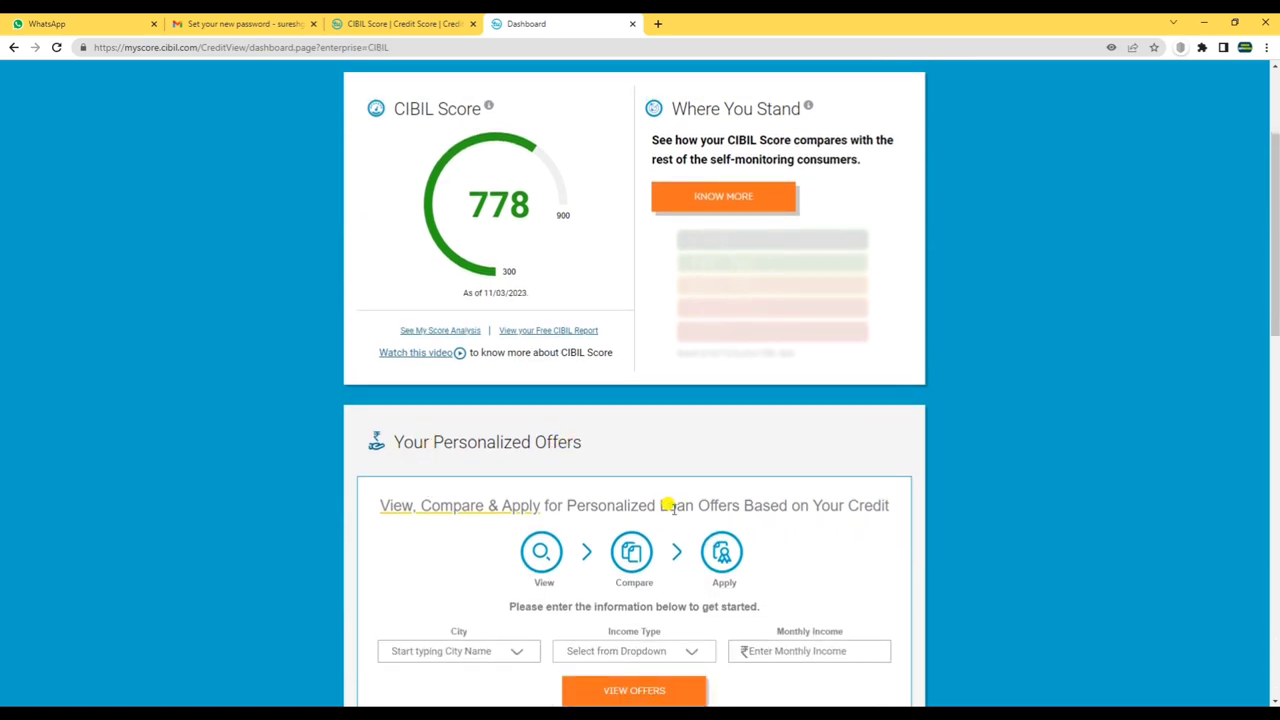
scroll(677, 491, up, 2)
scroll(651, 491, down, 9)
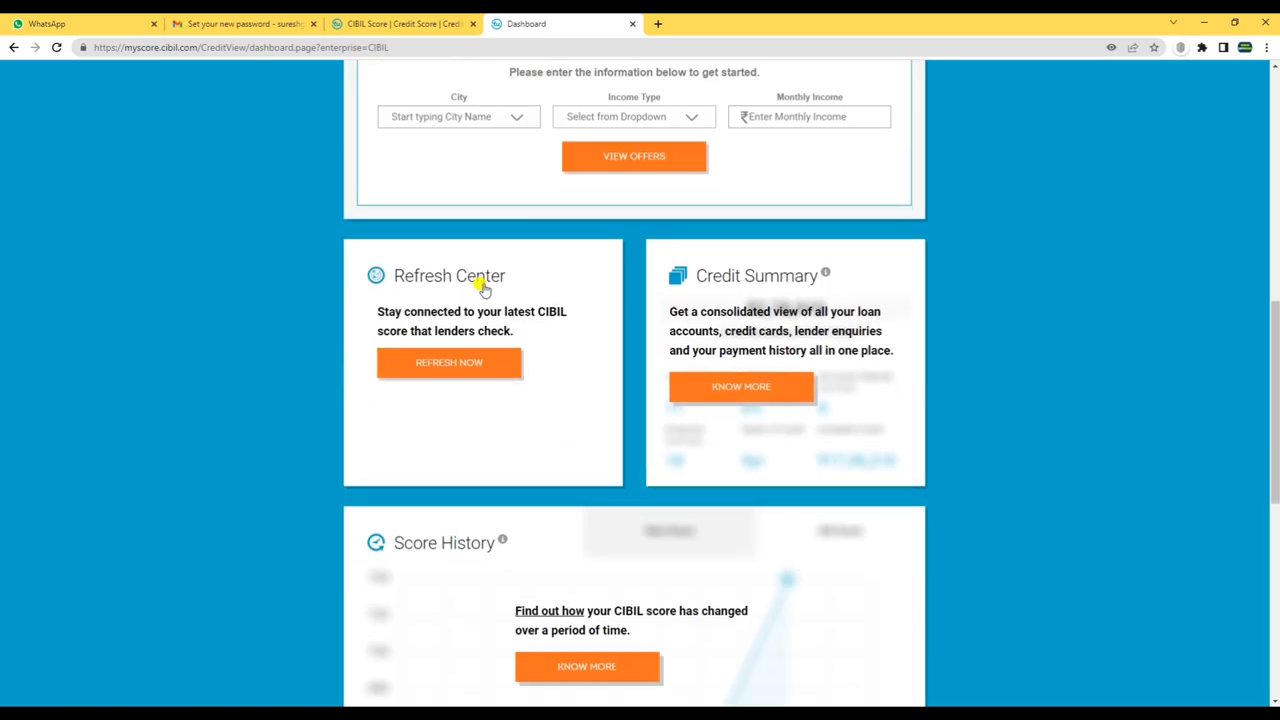
scroll(983, 434, down, 9)
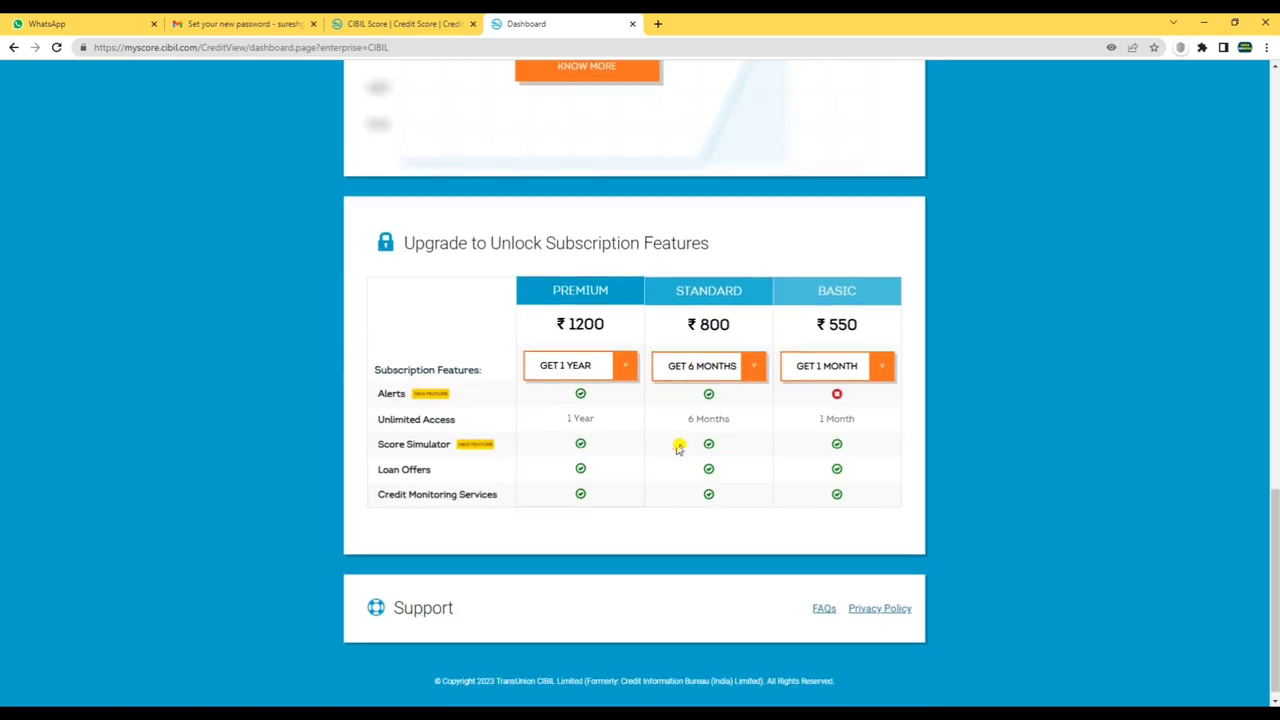
scroll(678, 448, up, 4)
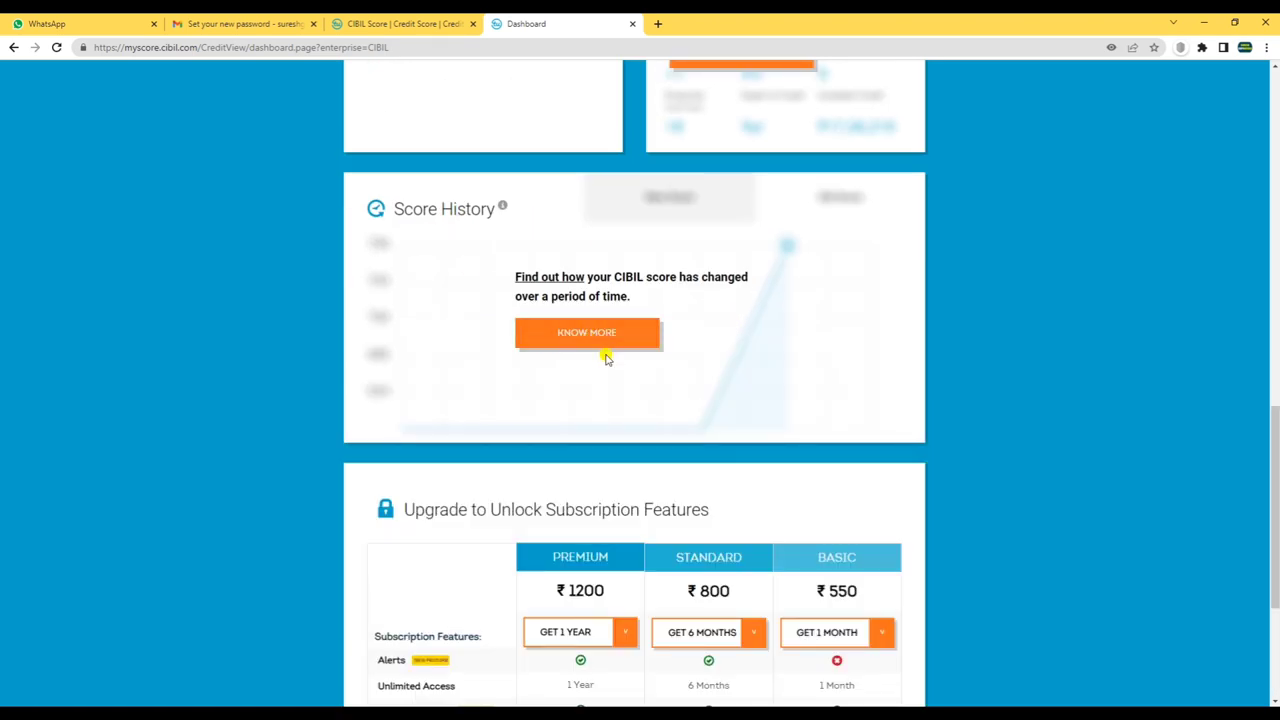
scroll(655, 445, down, 4)
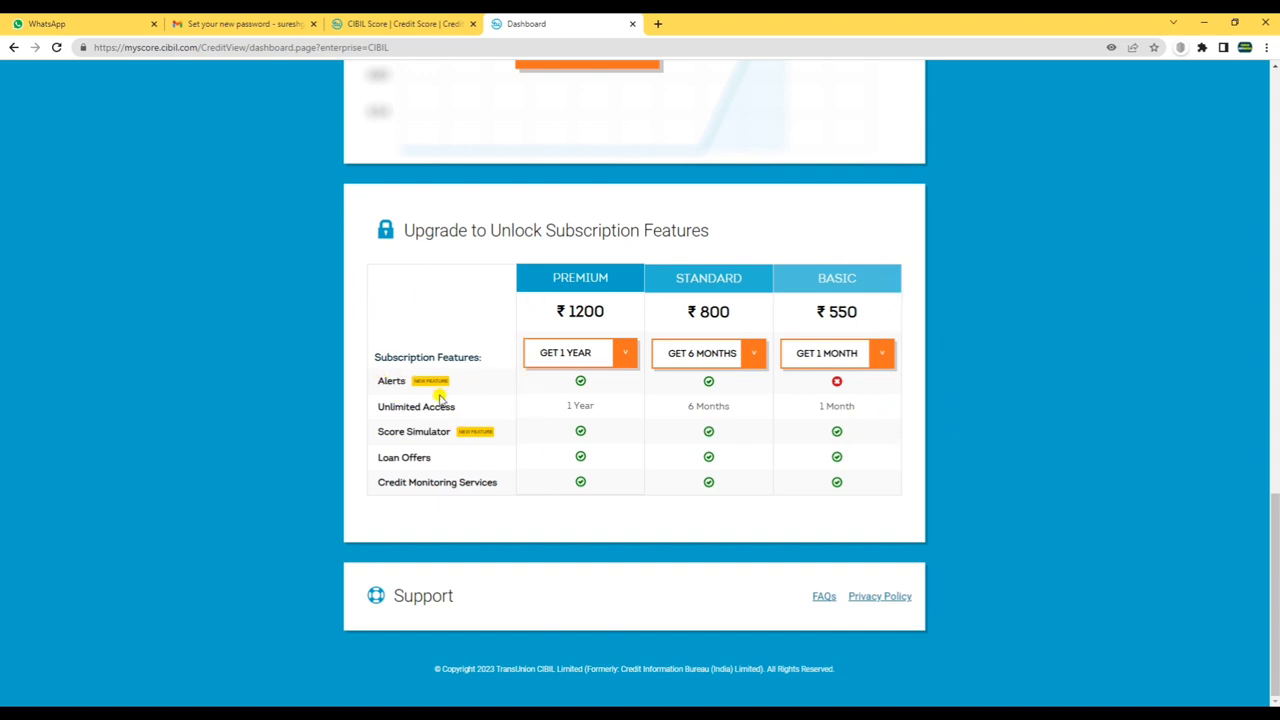
scroll(591, 520, up, 12)
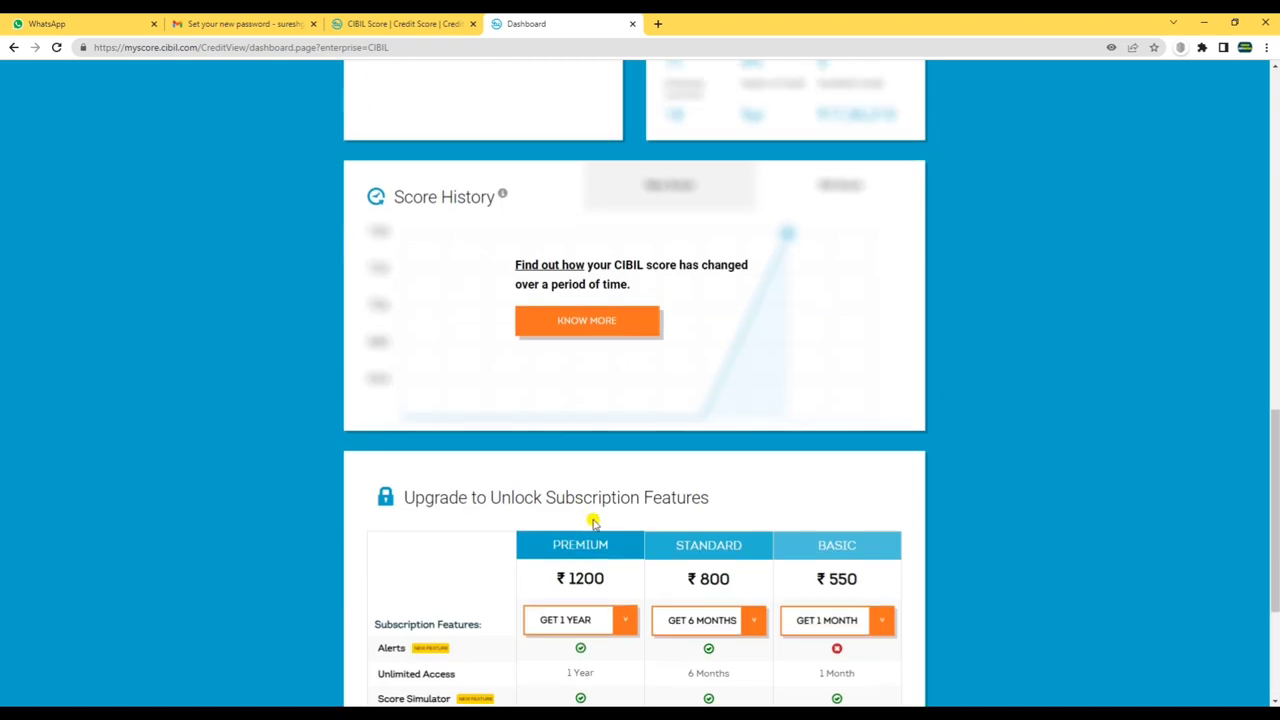
scroll(619, 501, up, 2)
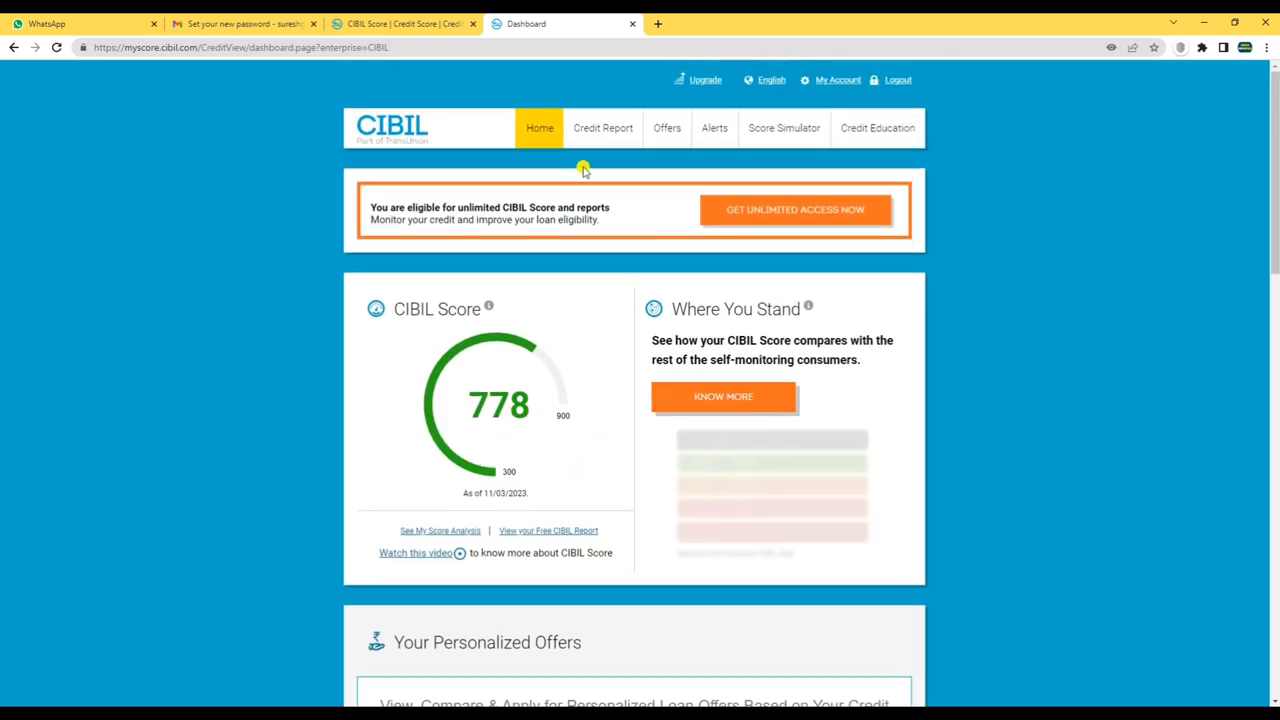
- Open the Credit Report and follow the 'Check your latest CIBIL Score & Report now' link
click(603, 131)
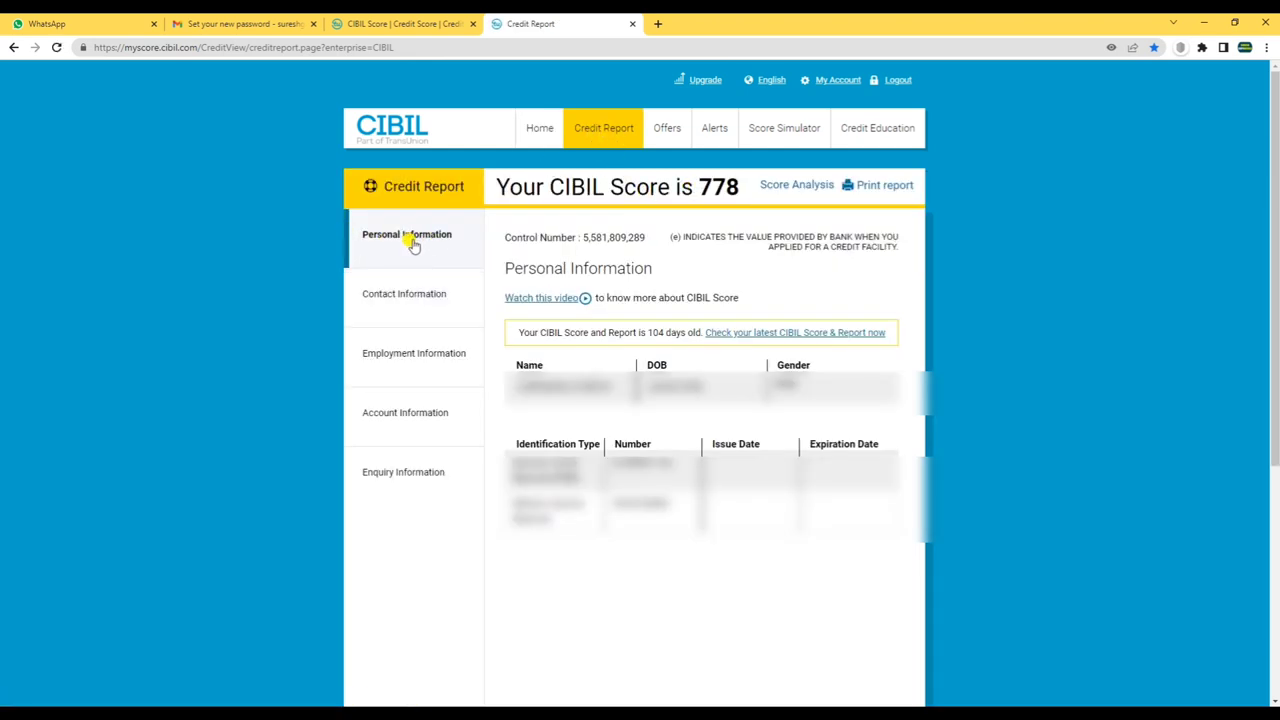
drag(499, 268, 694, 270)
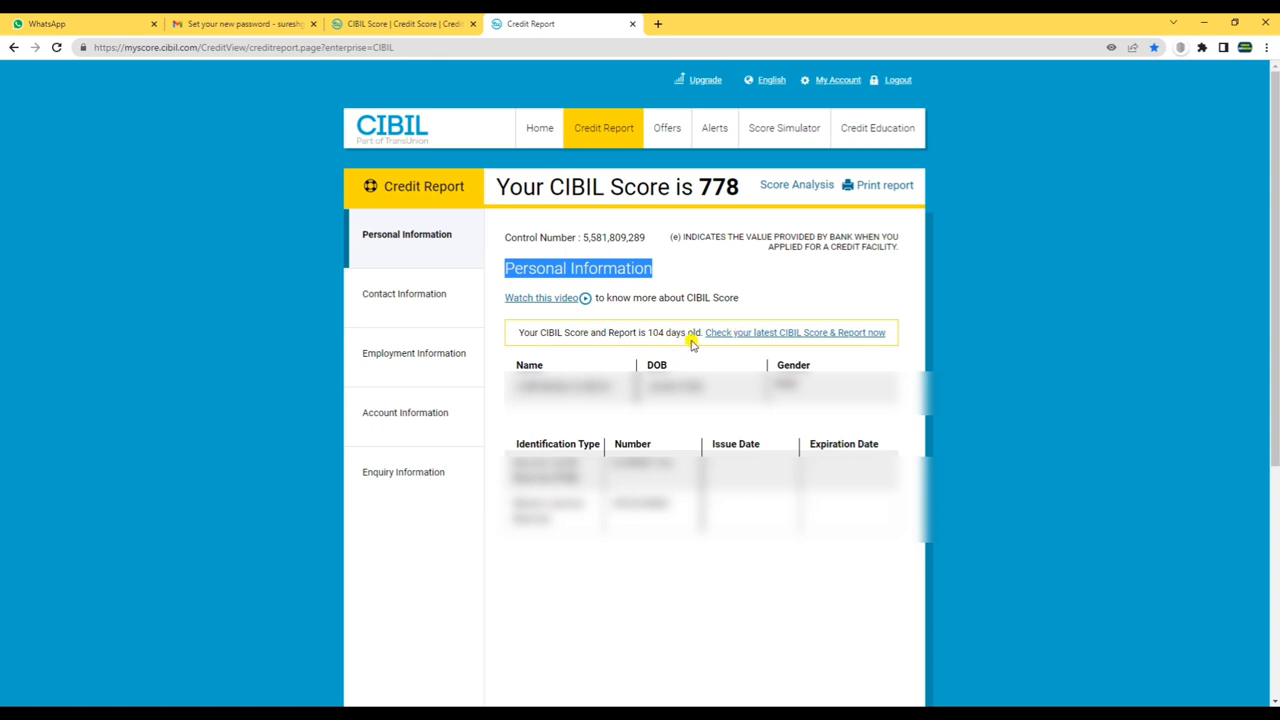
drag(528, 334, 643, 332)
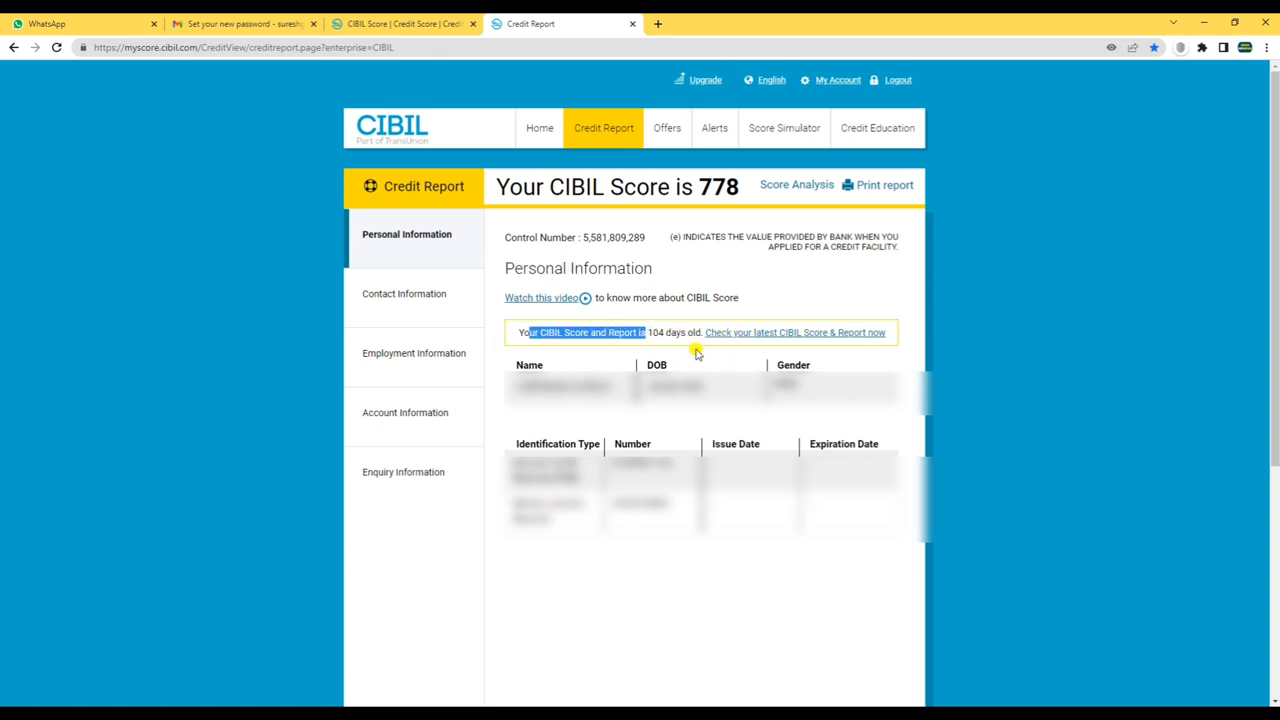
drag(664, 332, 648, 331)
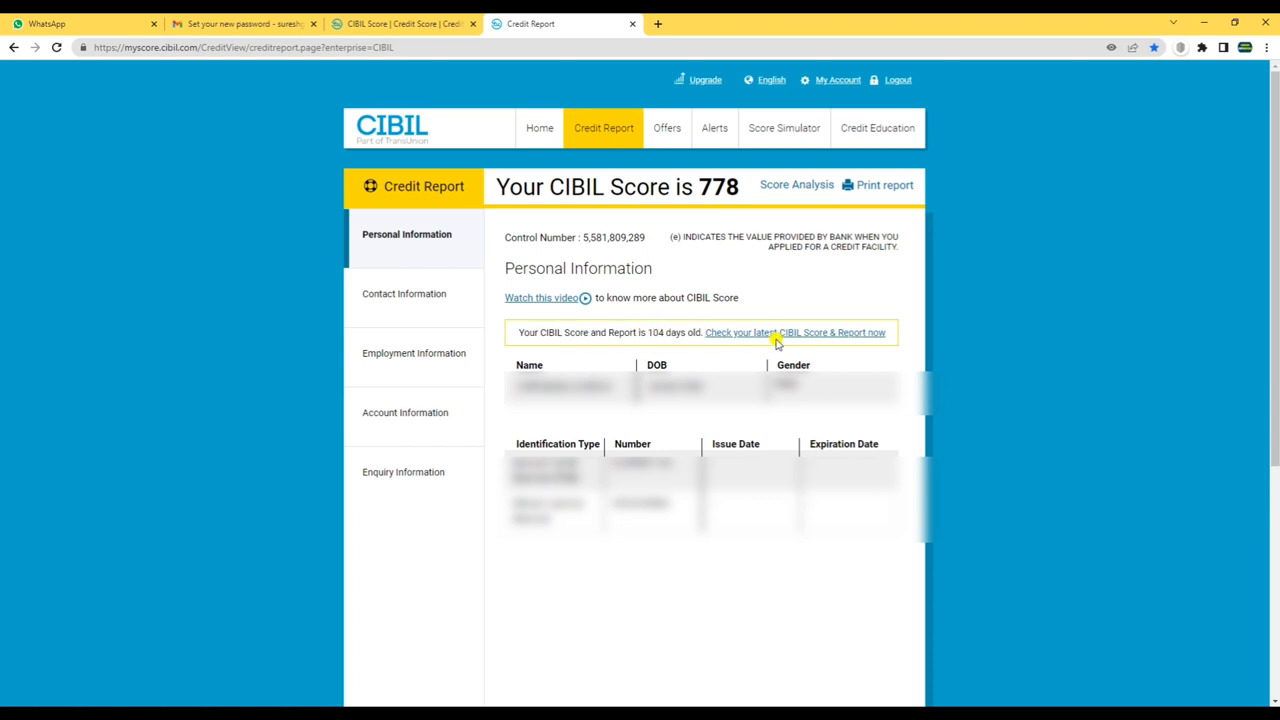
click(760, 332)
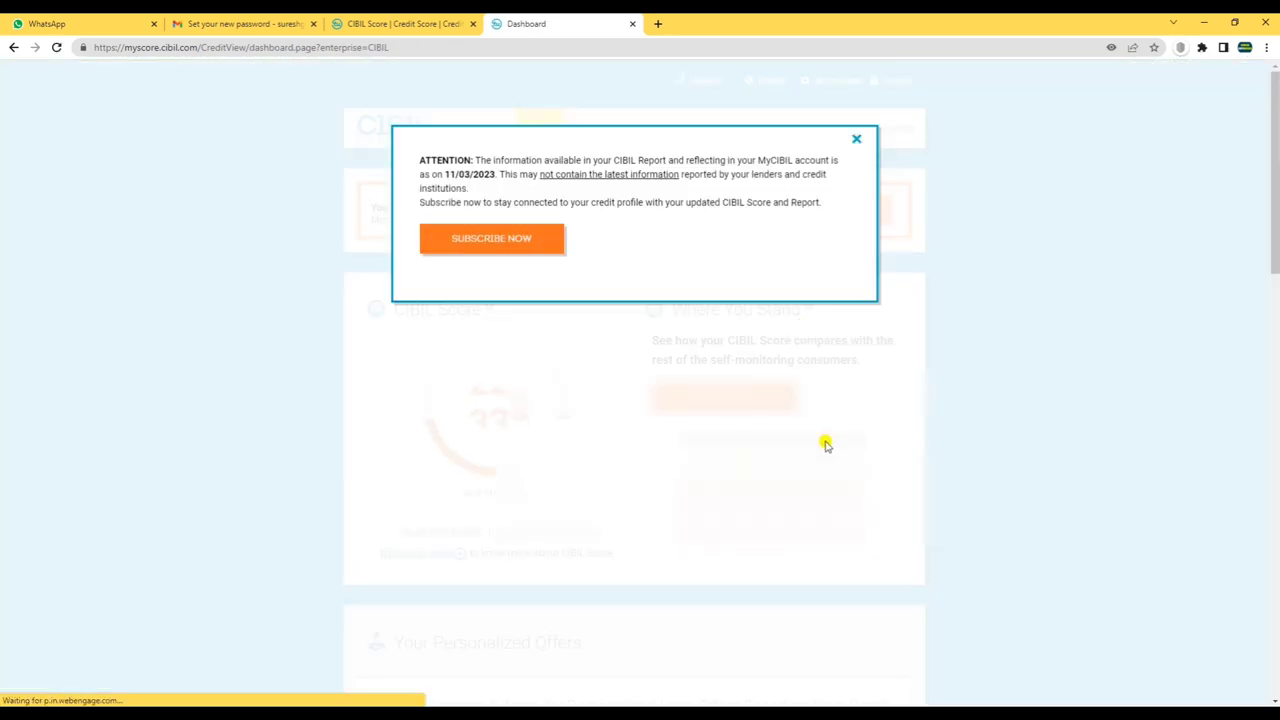
- Dismiss the ATTENTION notice about the 11/03/2023 report data
click(856, 138)
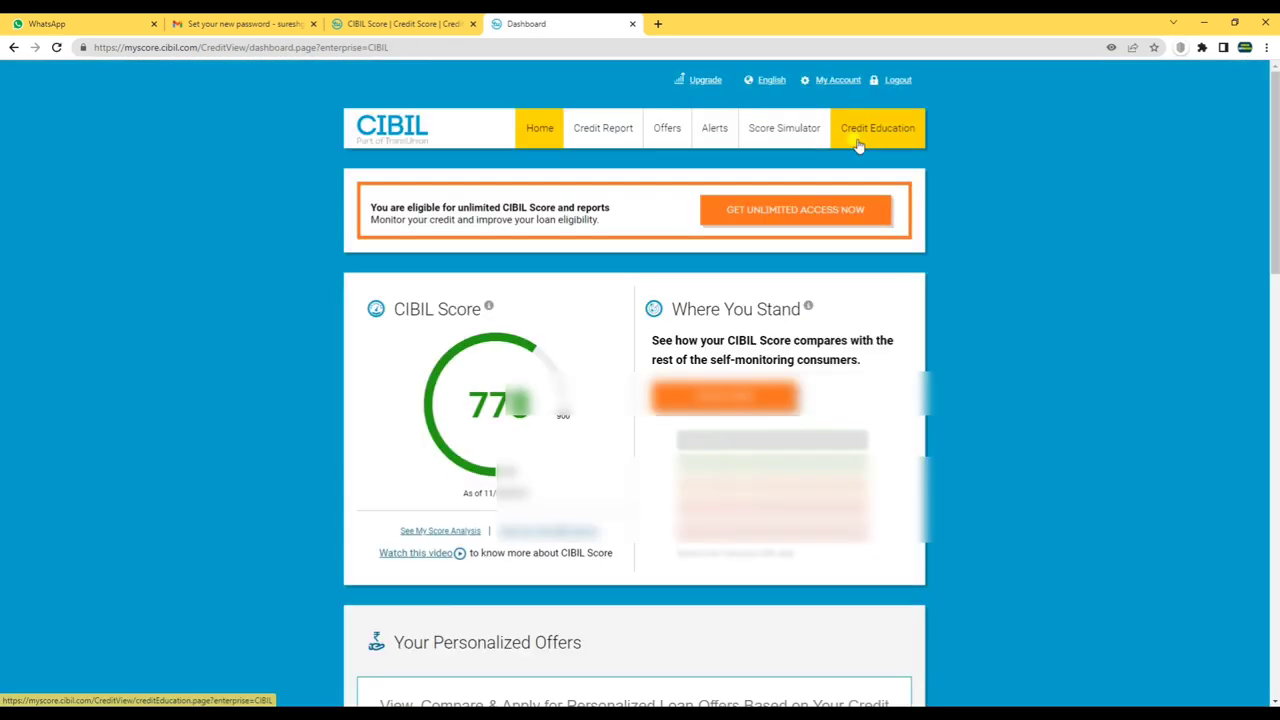
scroll(740, 423, down, 3)
scroll(620, 280, up, 2)
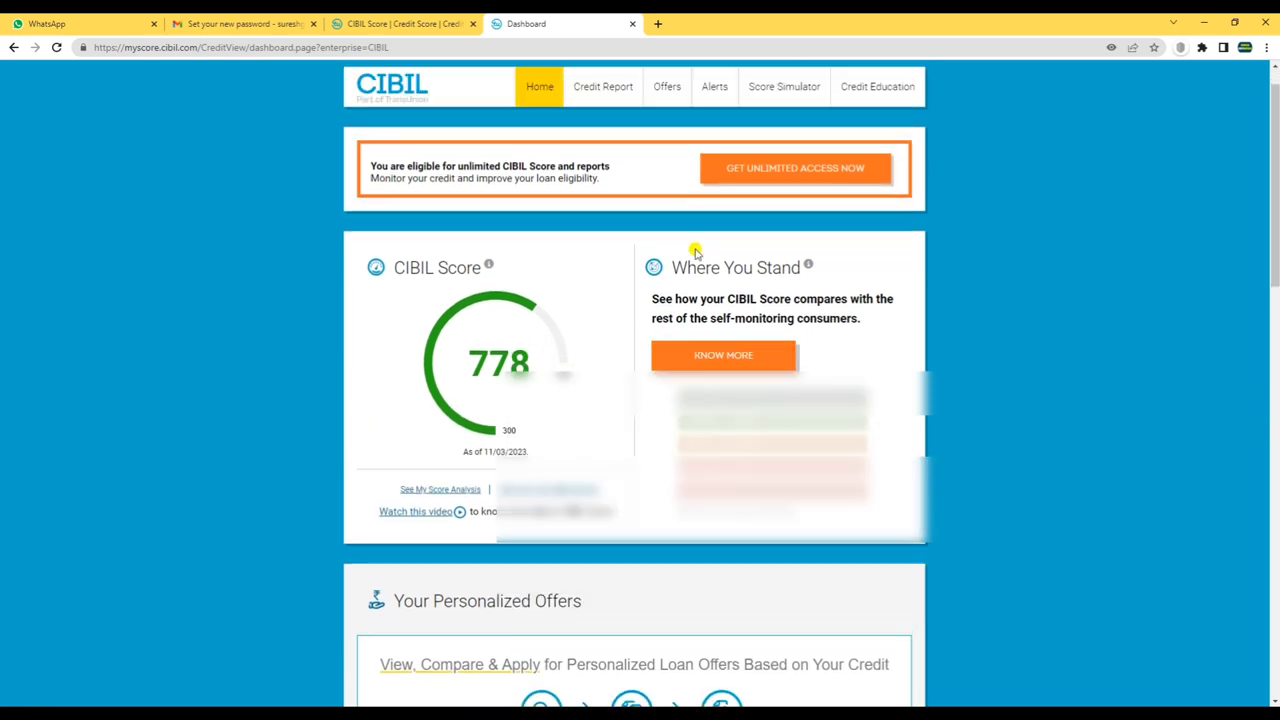
scroll(660, 200, up, 1)
- Reopen the Credit Report and view its Contact Information section down to the bottom
click(615, 132)
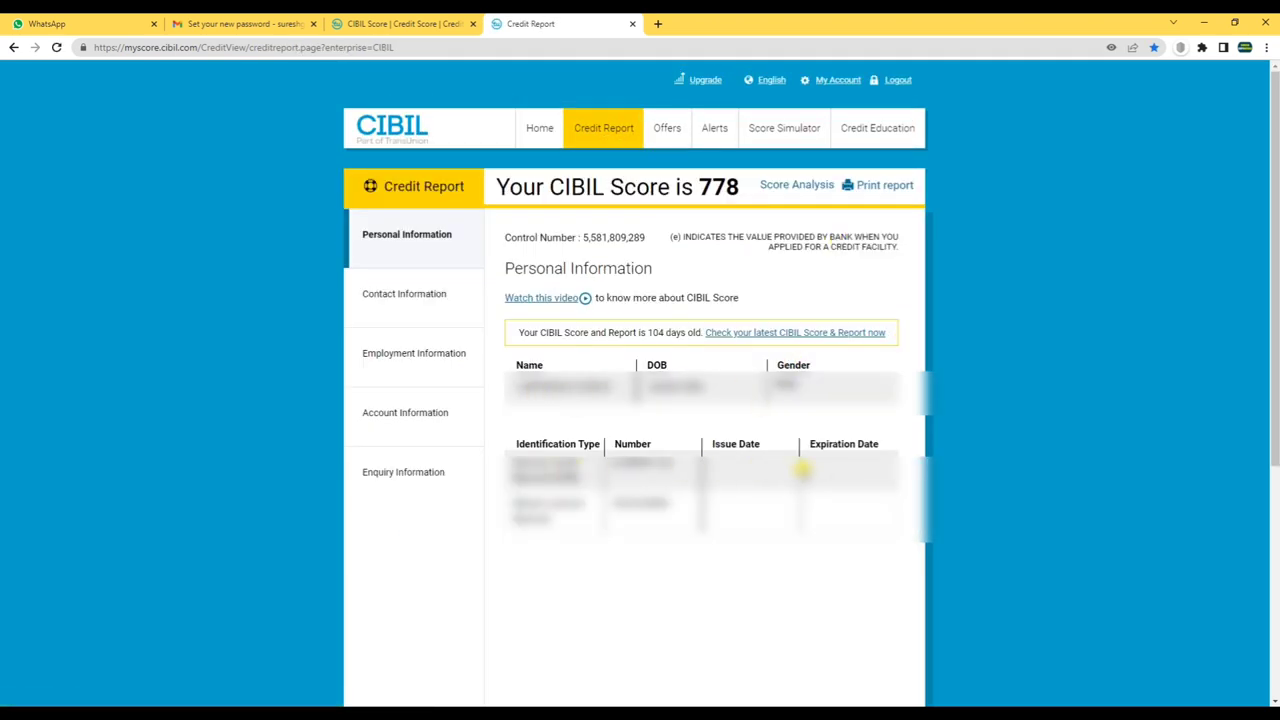
click(391, 305)
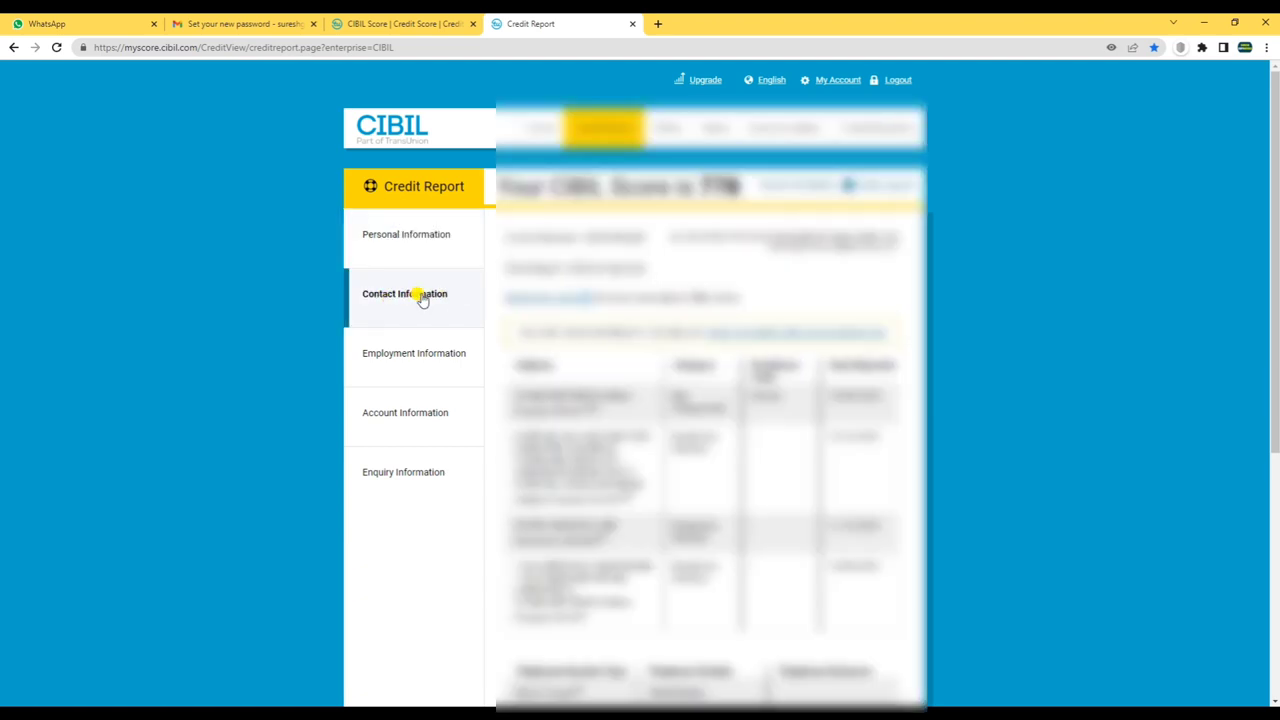
scroll(755, 410, down, 1)
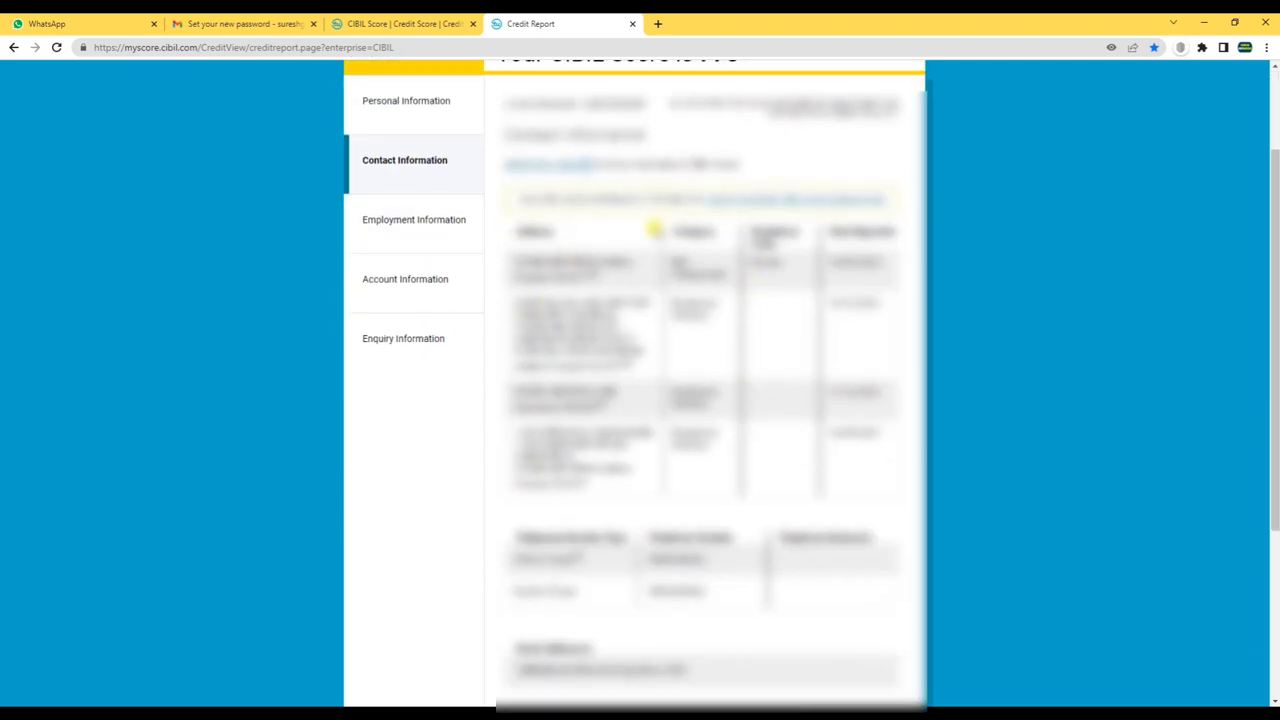
scroll(700, 478, down, 2)
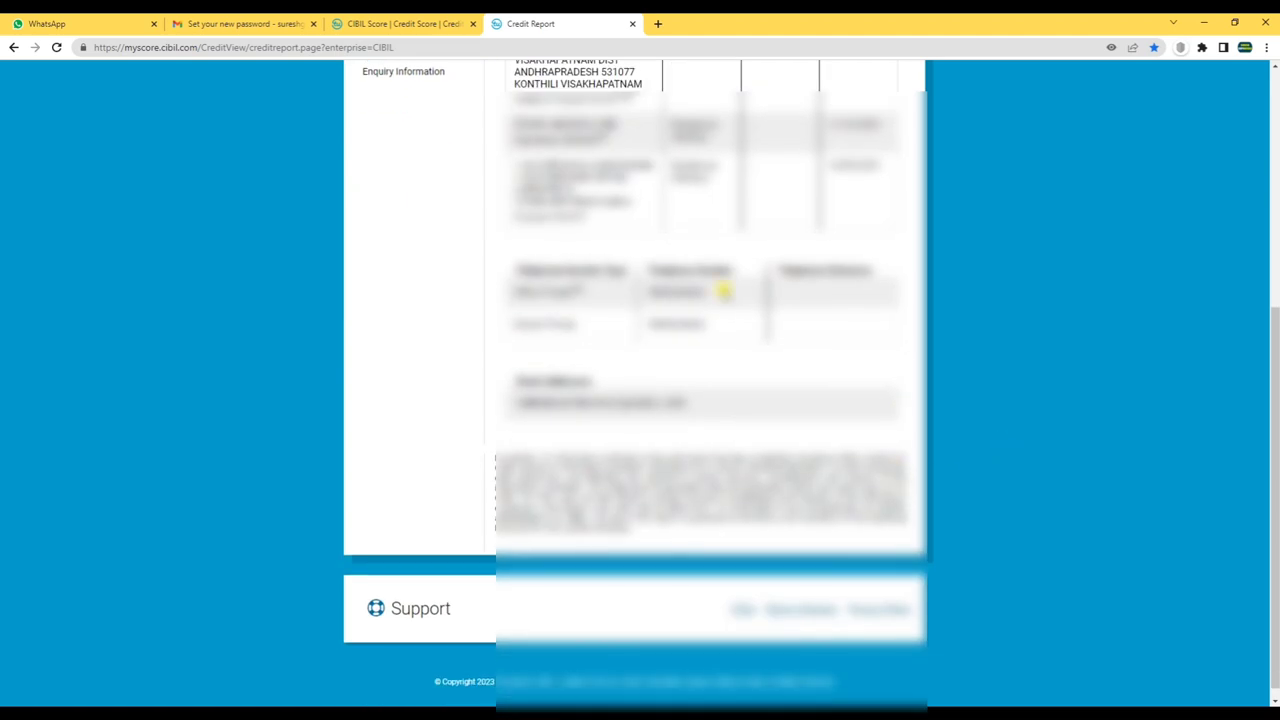